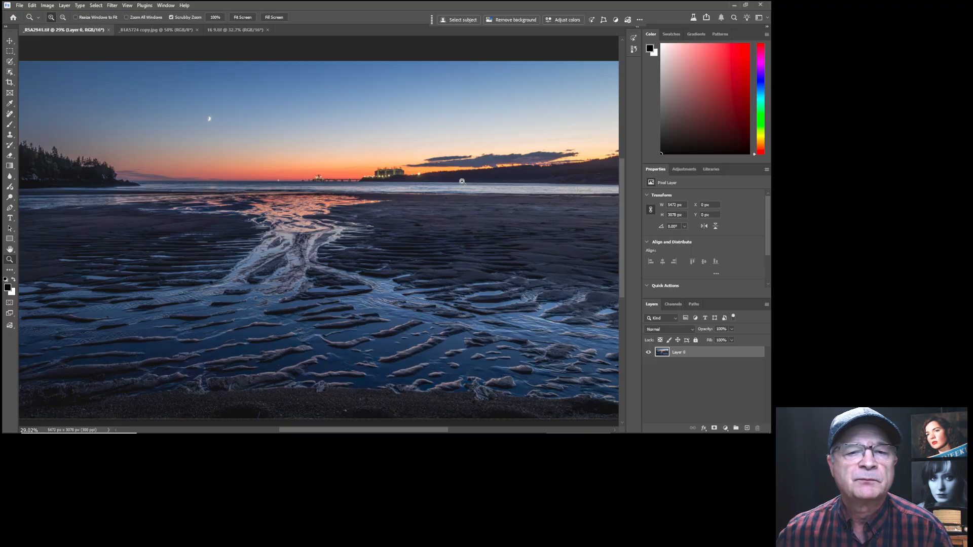
Open the twilight beach photo in the Camera Raw Filter and show the Masking options.
{"action": "scroll", "coordinate": [253, 259], "scroll_direction": "down", "scroll_amount": 2}
{"action": "scroll", "coordinate": [253, 259], "scroll_direction": "up", "scroll_amount": 1}
{"action": "mouse_move", "coordinate": [279, 255]}
{"action": "left_mouse_down"}
{"action": "mouse_move", "coordinate": [258, 254]}
{"action": "mouse_move", "coordinate": [273, 242]}
{"action": "left_mouse_up"}
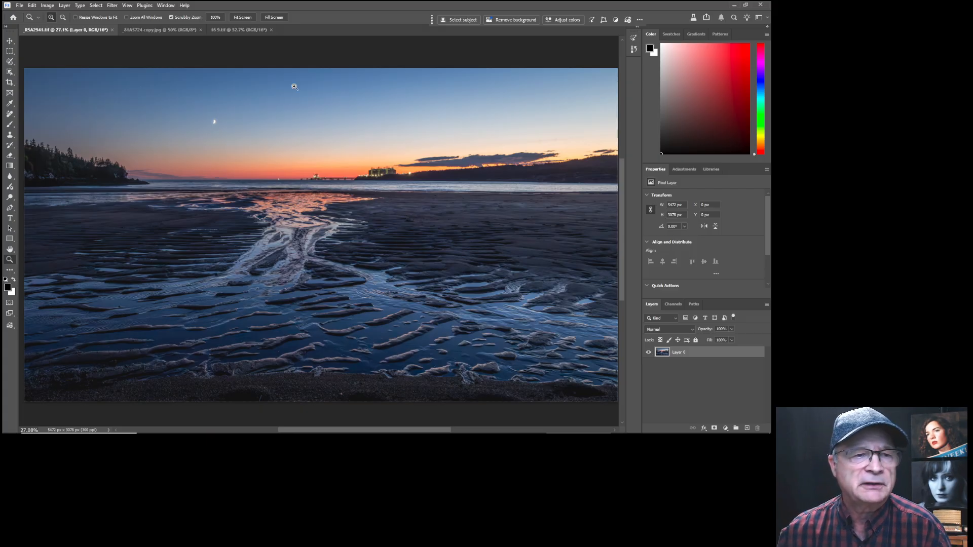
{"action": "left_click", "coordinate": [113, 5]}
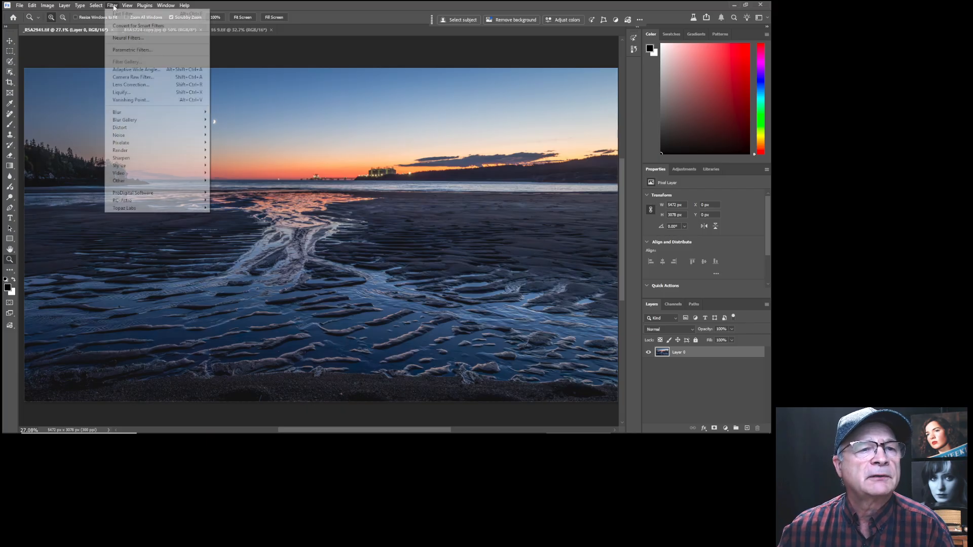
{"action": "left_click", "coordinate": [136, 79]}
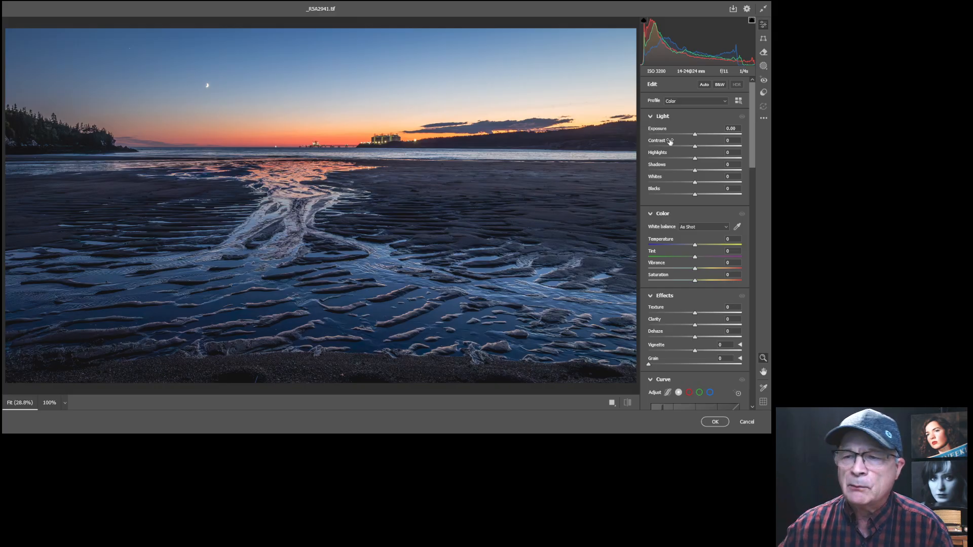
{"action": "left_click", "coordinate": [763, 66]}
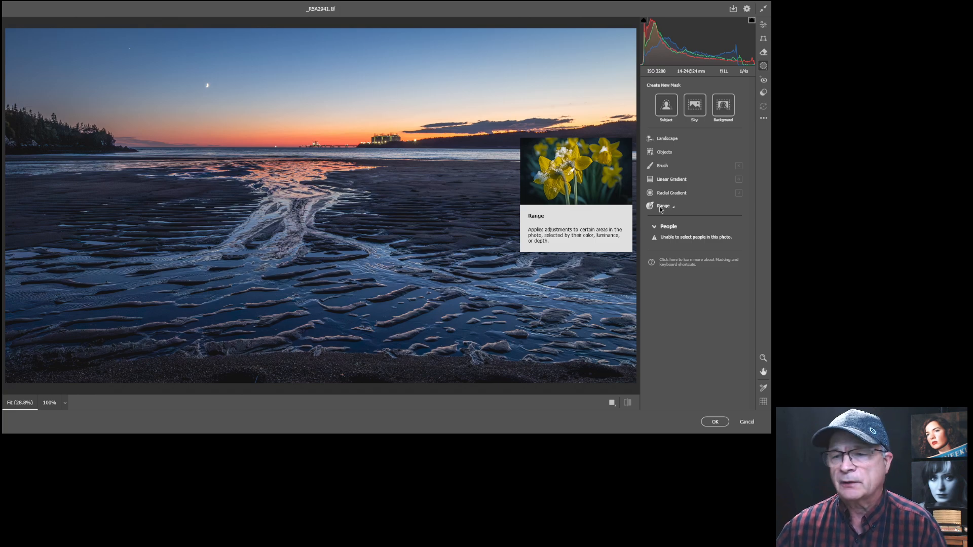
Create a Natural Ground landscape mask covering the sand, shoreline and distant land.
{"action": "left_click", "coordinate": [663, 140]}
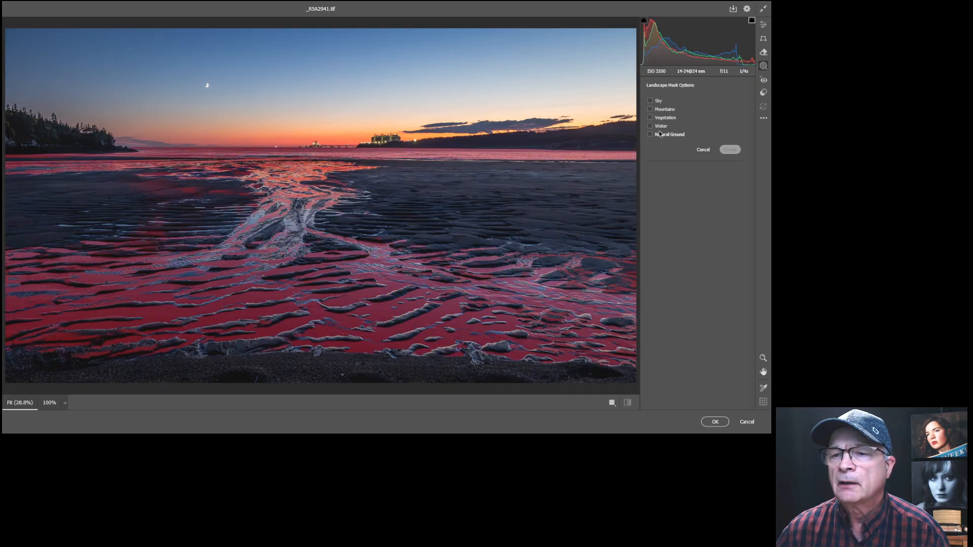
{"action": "left_click", "coordinate": [650, 135]}
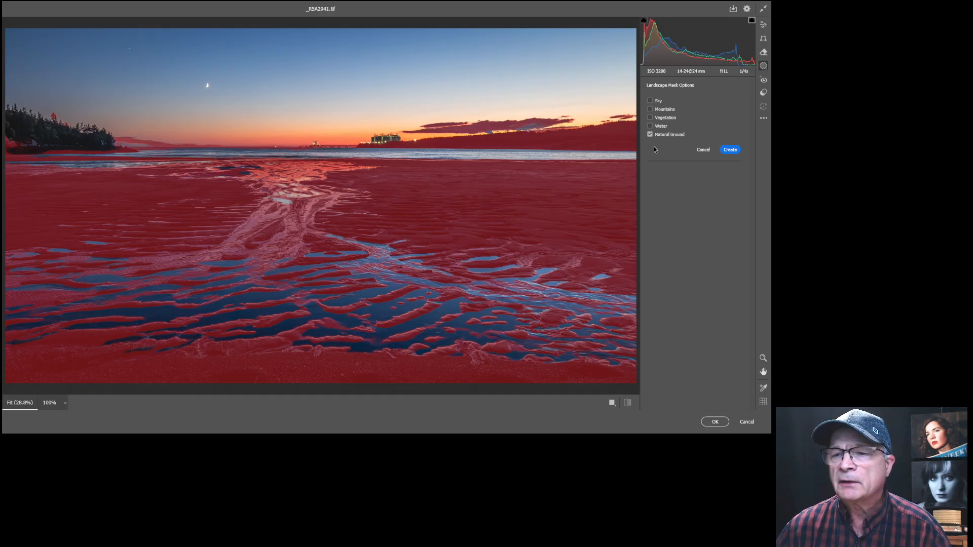
{"action": "left_click", "coordinate": [730, 150]}
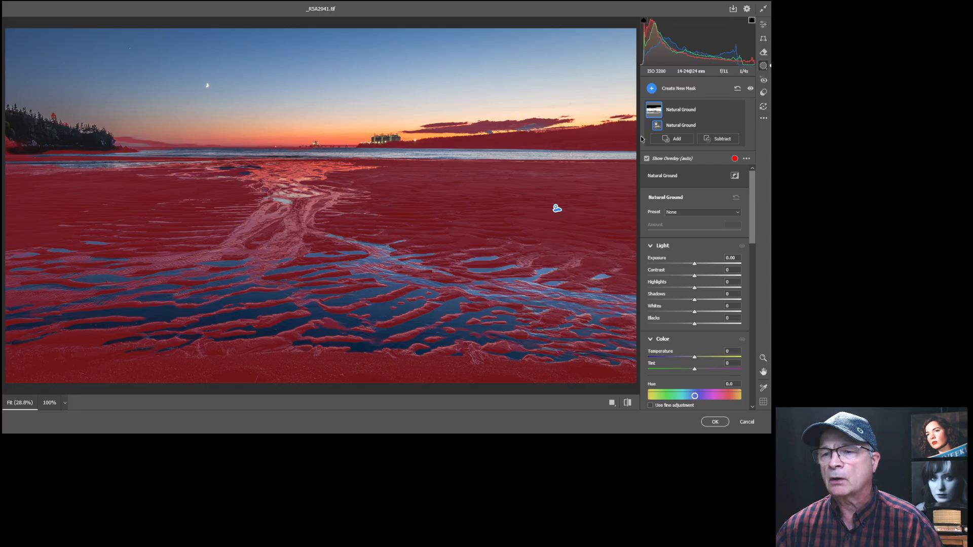
{"action": "left_click", "coordinate": [718, 139]}
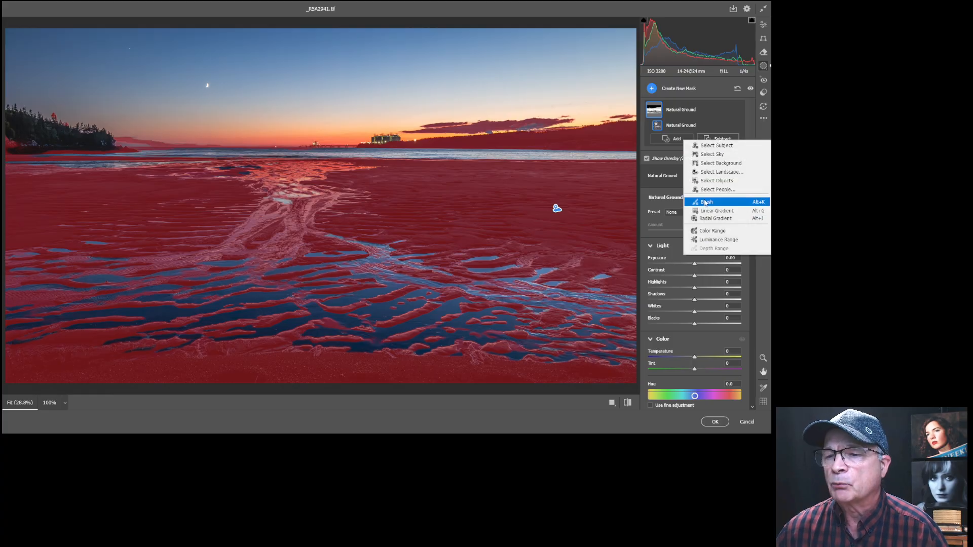
Brush the sky and treeline out of the Natural Ground mask using Flow 66, Density 82.
{"action": "left_click", "coordinate": [706, 202]}
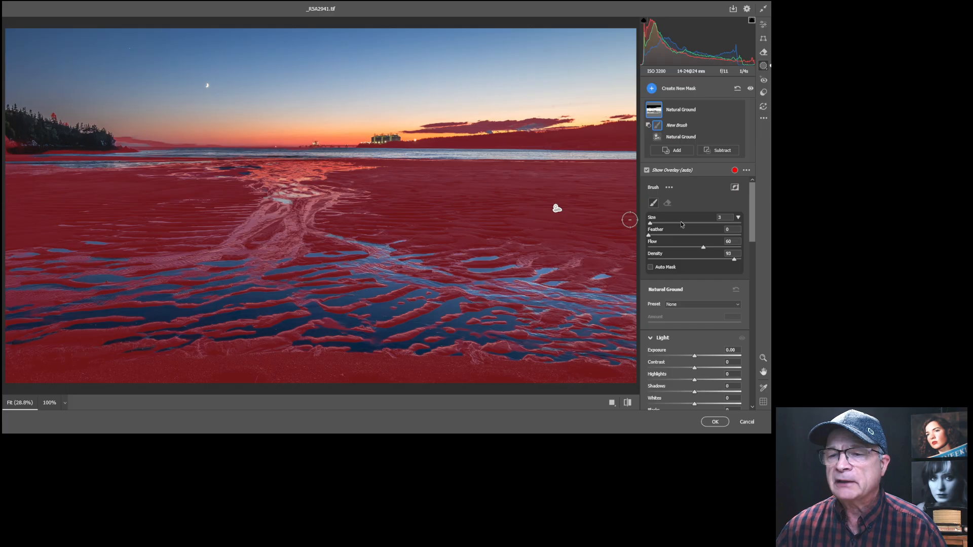
{"action": "mouse_move", "coordinate": [650, 224]}
{"action": "left_mouse_down"}
{"action": "mouse_move", "coordinate": [697, 236]}
{"action": "mouse_move", "coordinate": [648, 237]}
{"action": "left_mouse_up"}
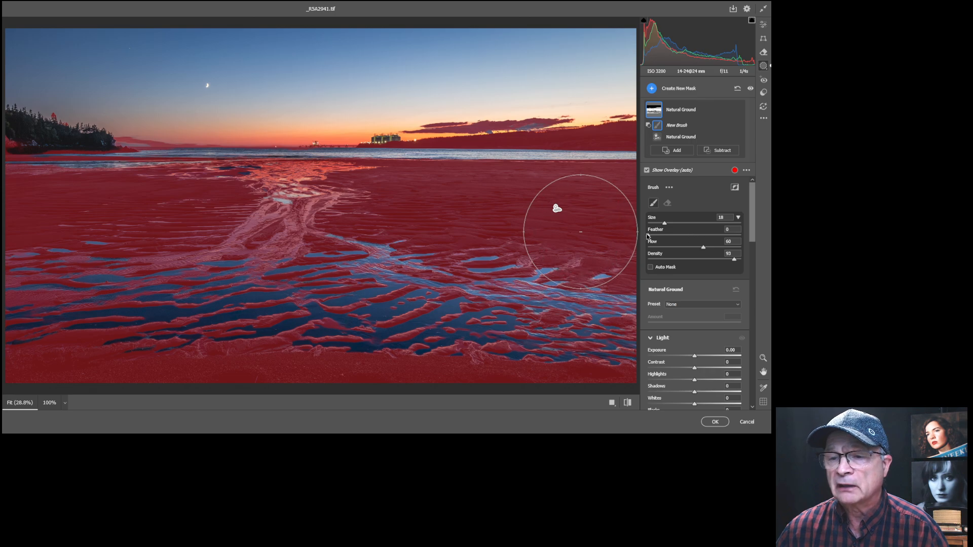
{"action": "left_click_drag", "start_coordinate": [703, 247], "coordinate": [709, 248]}
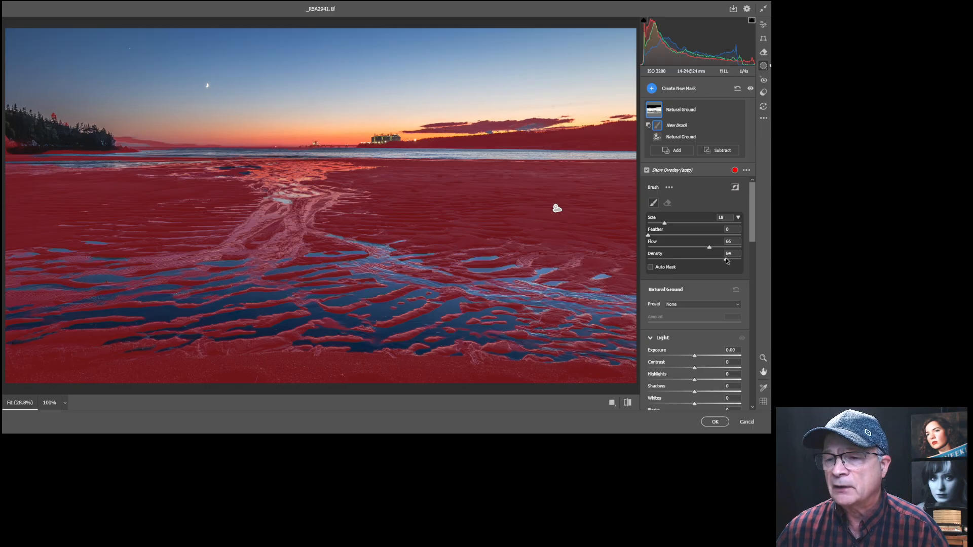
{"action": "left_click_drag", "start_coordinate": [725, 258], "coordinate": [723, 259]}
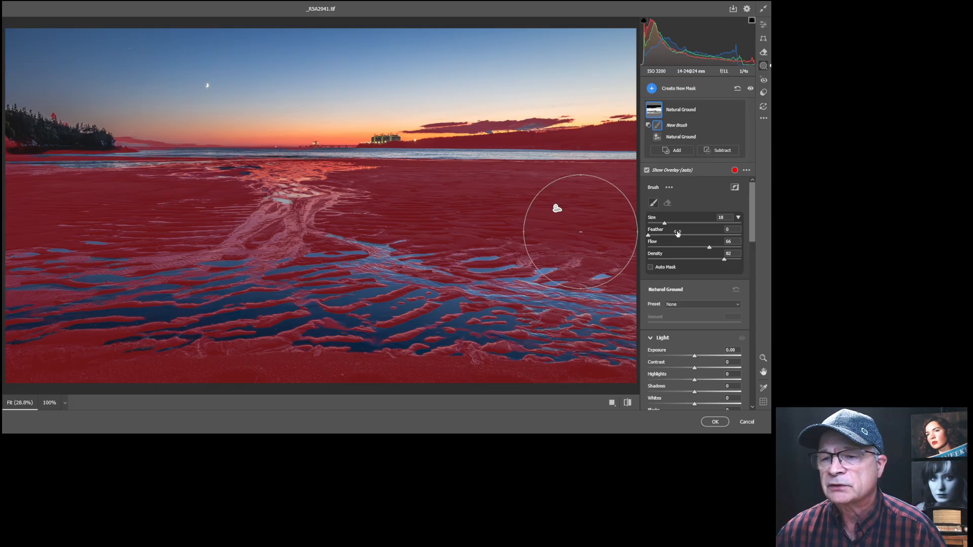
{"action": "left_click_drag", "start_coordinate": [664, 224], "coordinate": [659, 224]}
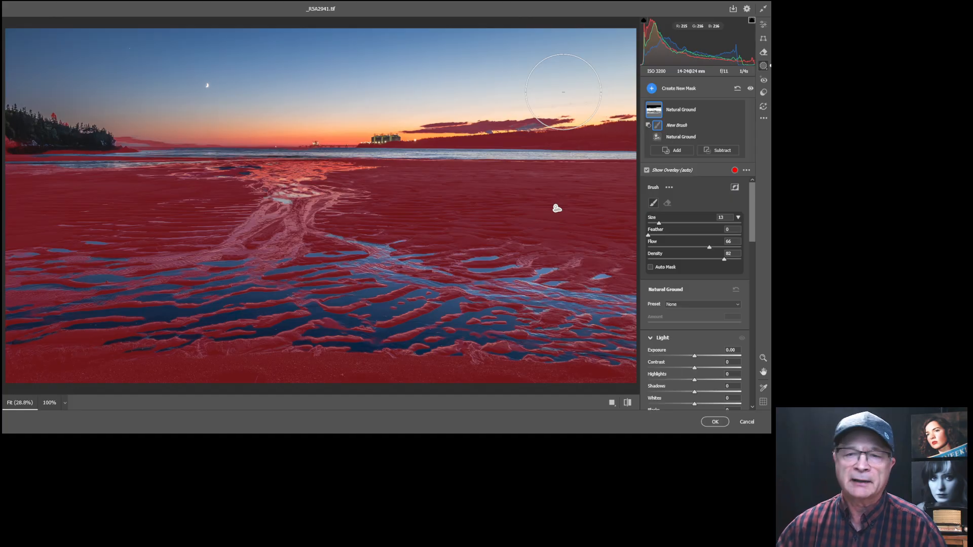
{"action": "key", "text": "bracketleft"}
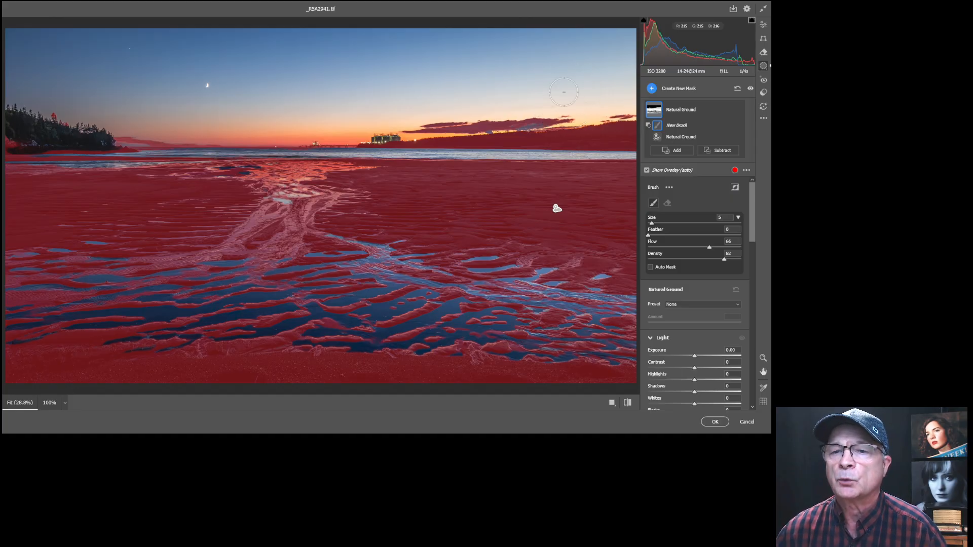
{"action": "key", "text": "bracketright"}
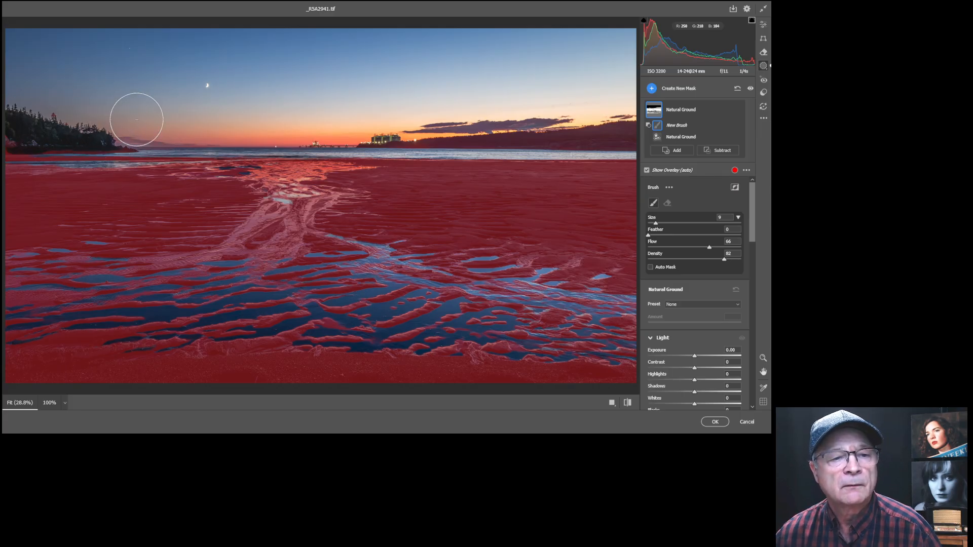
{"action": "left_click_drag", "start_coordinate": [310, 92], "coordinate": [390, 75]}
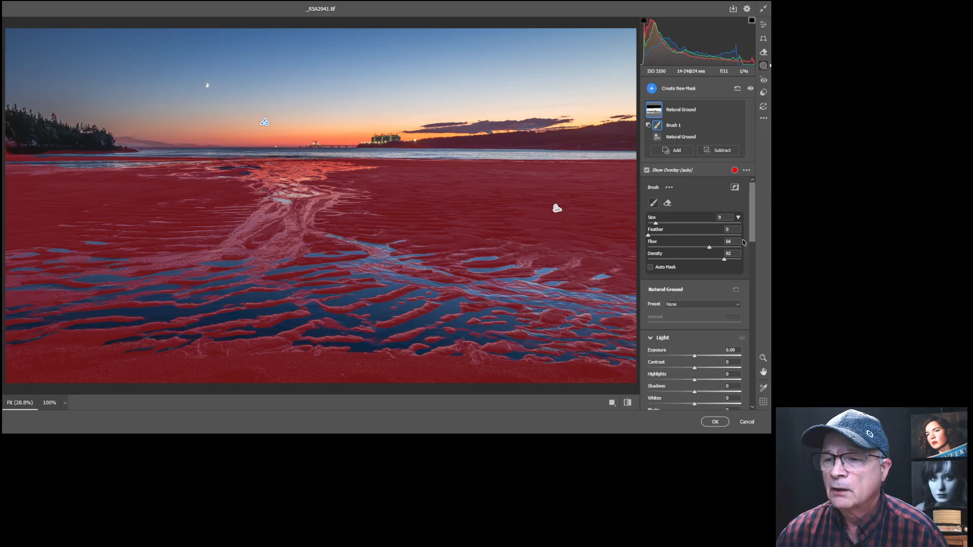
{"action": "left_click_drag", "start_coordinate": [753, 199], "coordinate": [753, 235]}
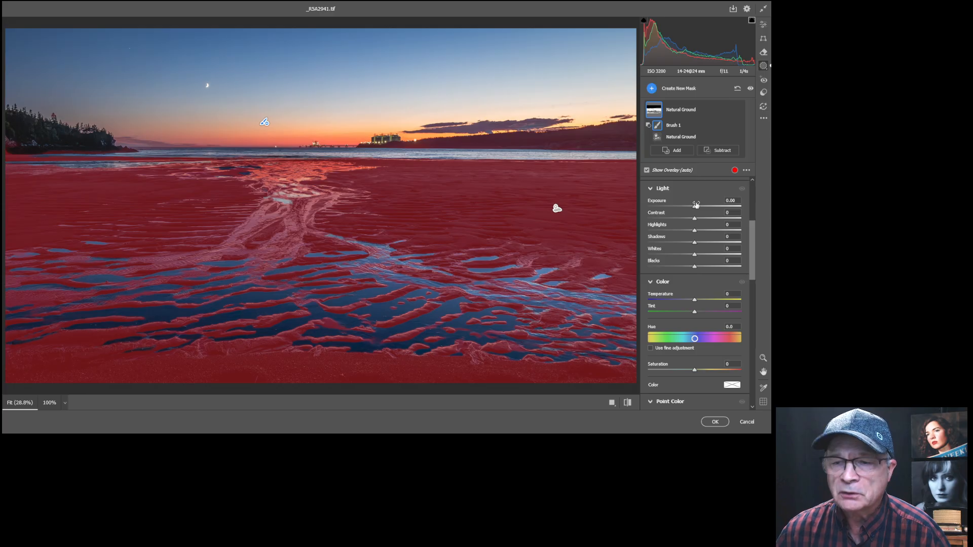
Set the ground mask to Shadows +21, Contrast +41 and Blacks +22.
{"action": "left_click_drag", "start_coordinate": [694, 207], "coordinate": [694, 208]}
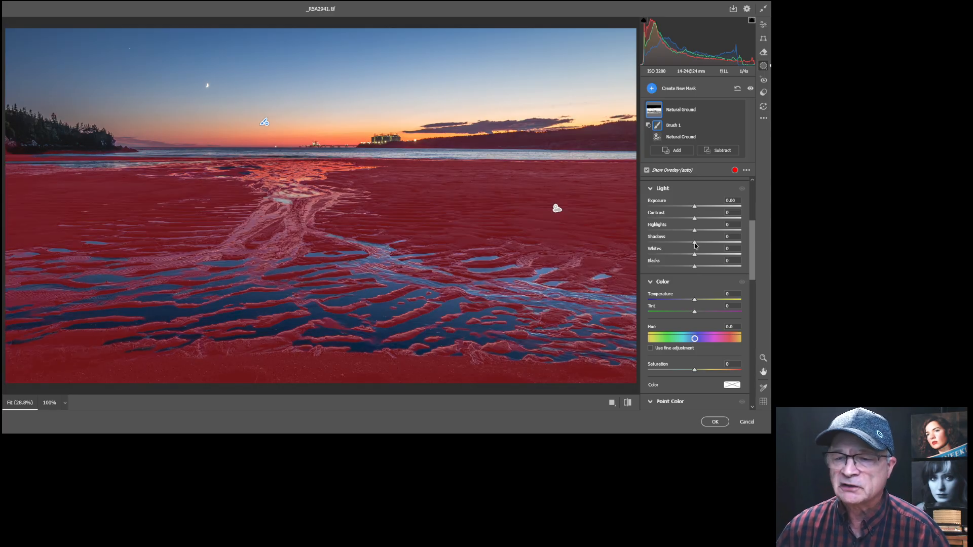
{"action": "left_click_drag", "start_coordinate": [695, 245], "coordinate": [712, 245]}
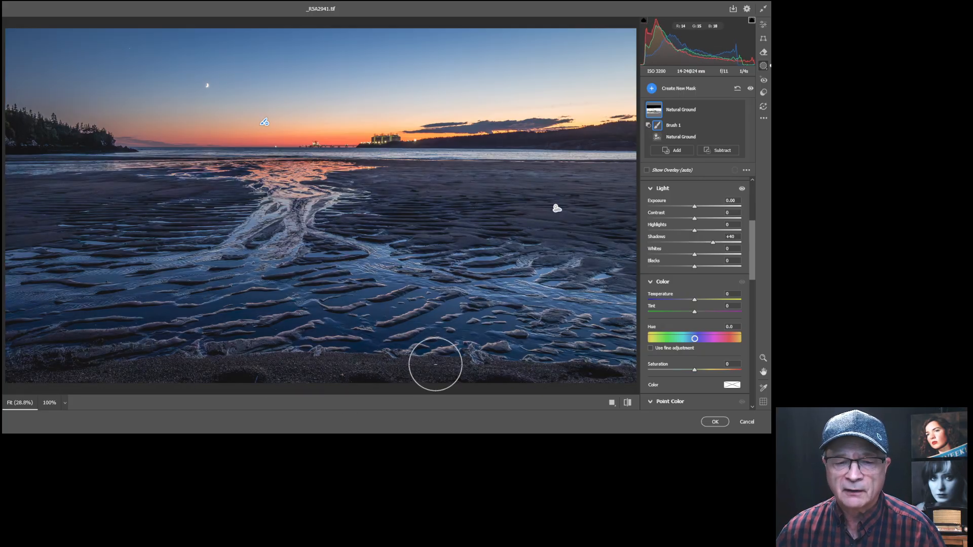
{"action": "left_click_drag", "start_coordinate": [711, 242], "coordinate": [704, 242]}
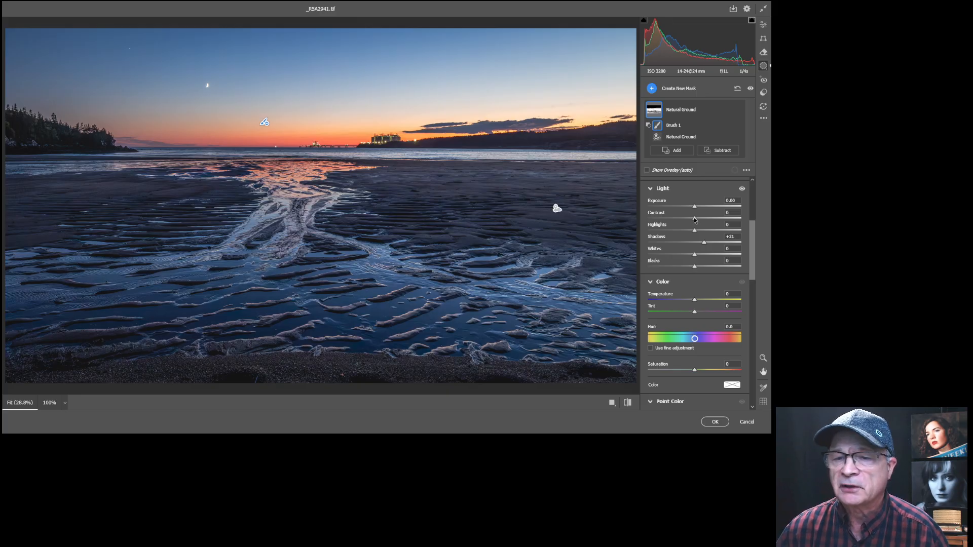
{"action": "left_click_drag", "start_coordinate": [694, 217], "coordinate": [713, 219]}
{"action": "mouse_move", "coordinate": [694, 267]}
{"action": "left_mouse_down"}
{"action": "mouse_move", "coordinate": [684, 267]}
{"action": "mouse_move", "coordinate": [703, 268]}
{"action": "left_mouse_up"}
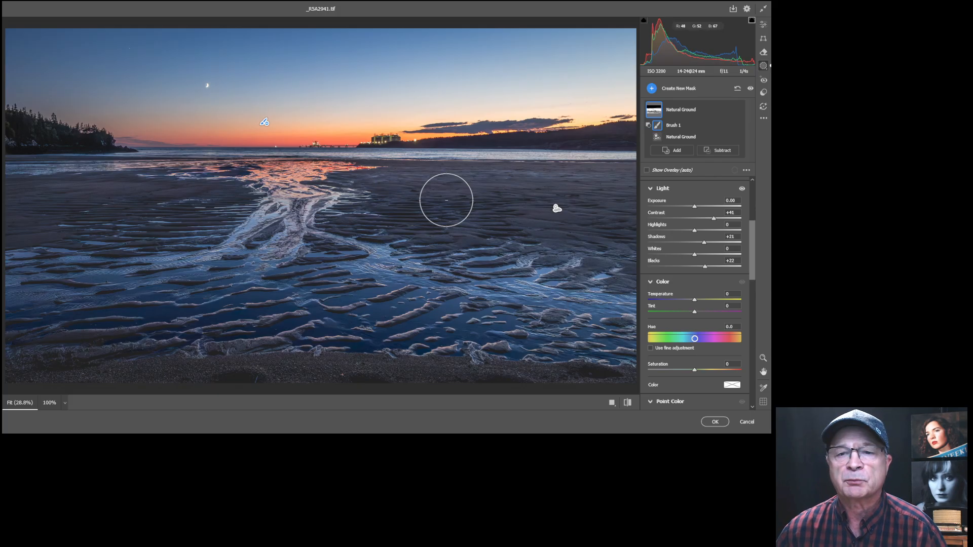
{"action": "left_click", "coordinate": [652, 89]}
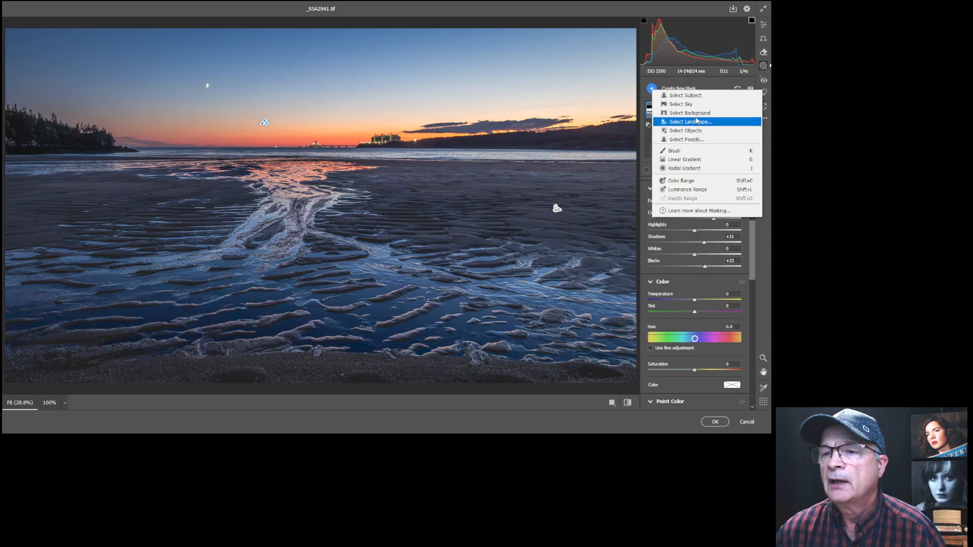
Create a Water landscape mask.
{"action": "left_click", "coordinate": [677, 123]}
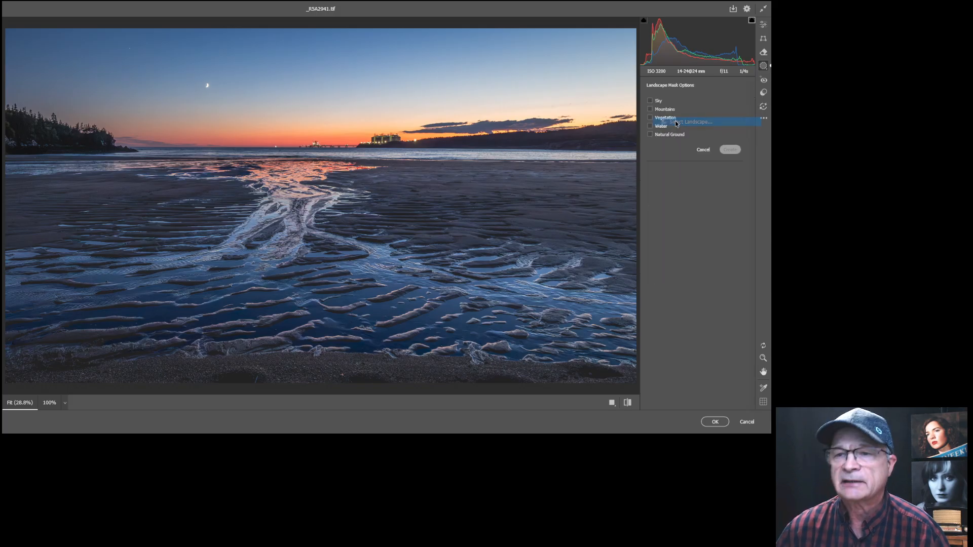
{"action": "left_click", "coordinate": [650, 126]}
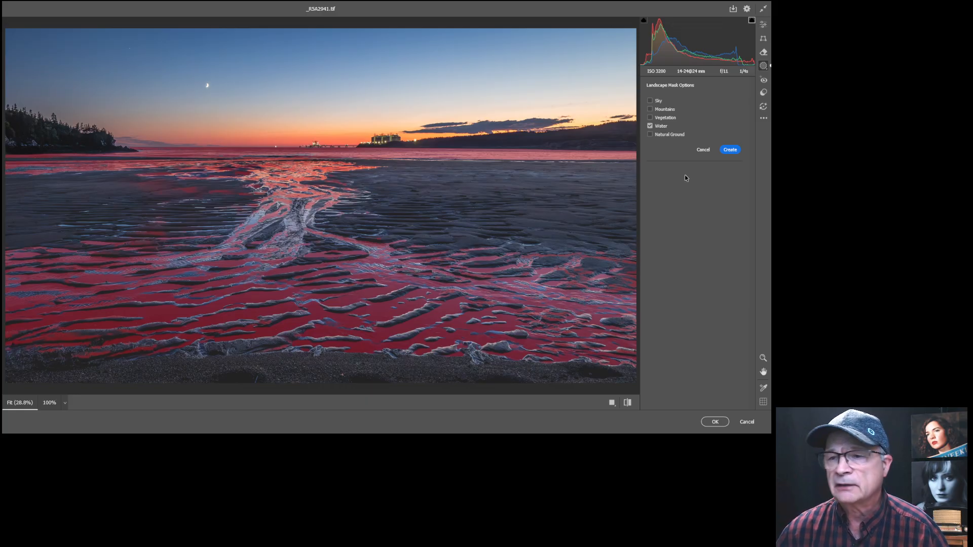
{"action": "left_click", "coordinate": [731, 151]}
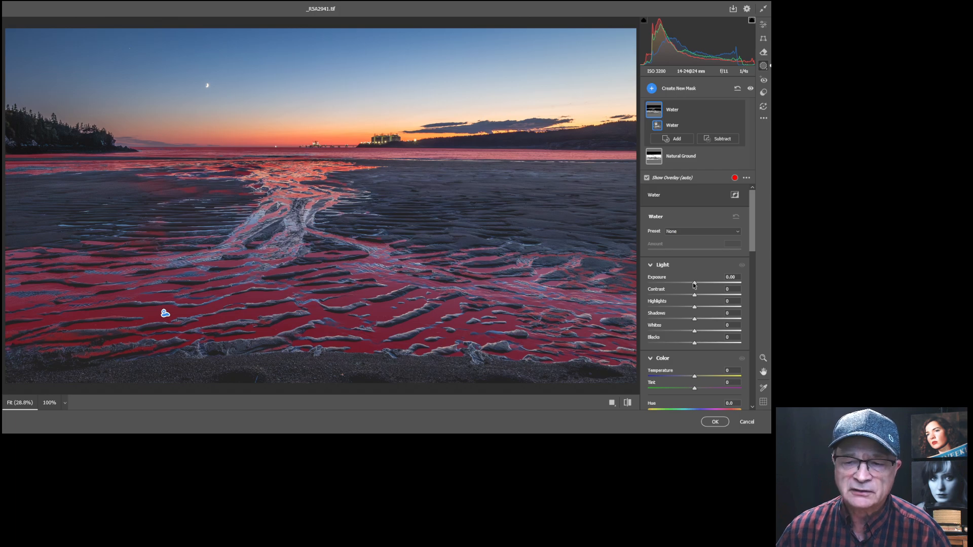
Give the water Exposure -0.05, Highlights -3, Contrast +21 and Saturation +16.
{"action": "mouse_move", "coordinate": [695, 285]}
{"action": "left_mouse_down"}
{"action": "mouse_move", "coordinate": [741, 286]}
{"action": "mouse_move", "coordinate": [694, 287]}
{"action": "left_mouse_up"}
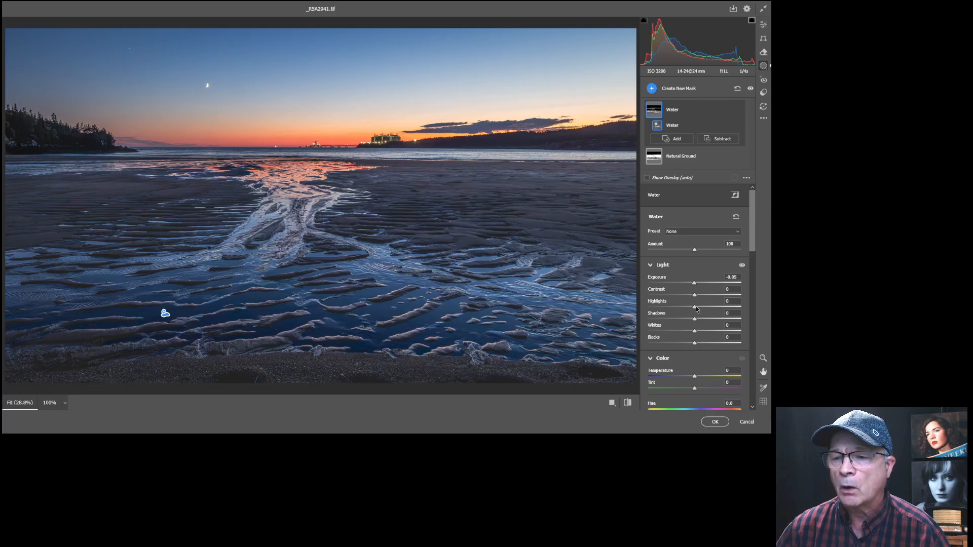
{"action": "left_click_drag", "start_coordinate": [694, 308], "coordinate": [693, 310]}
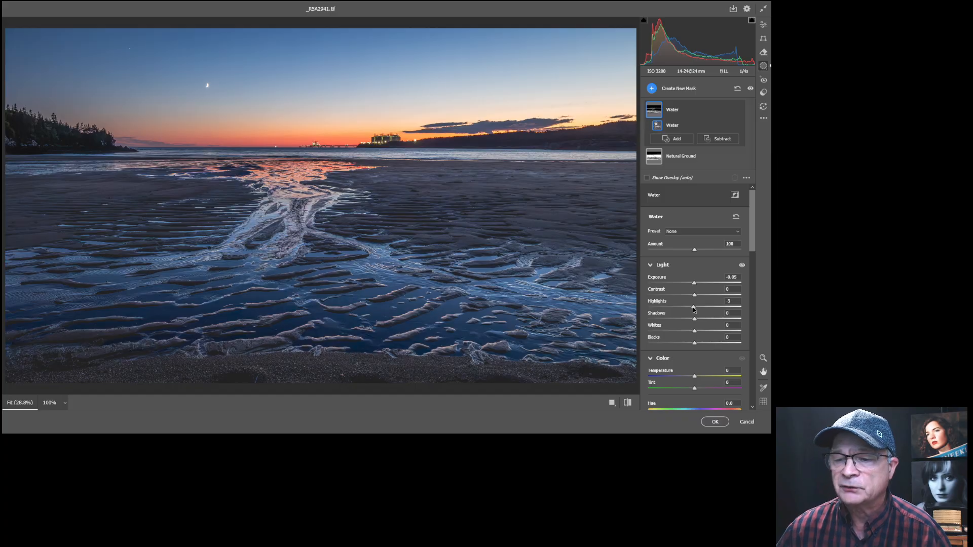
{"action": "scroll", "coordinate": [695, 309], "scroll_direction": "down", "scroll_amount": 2}
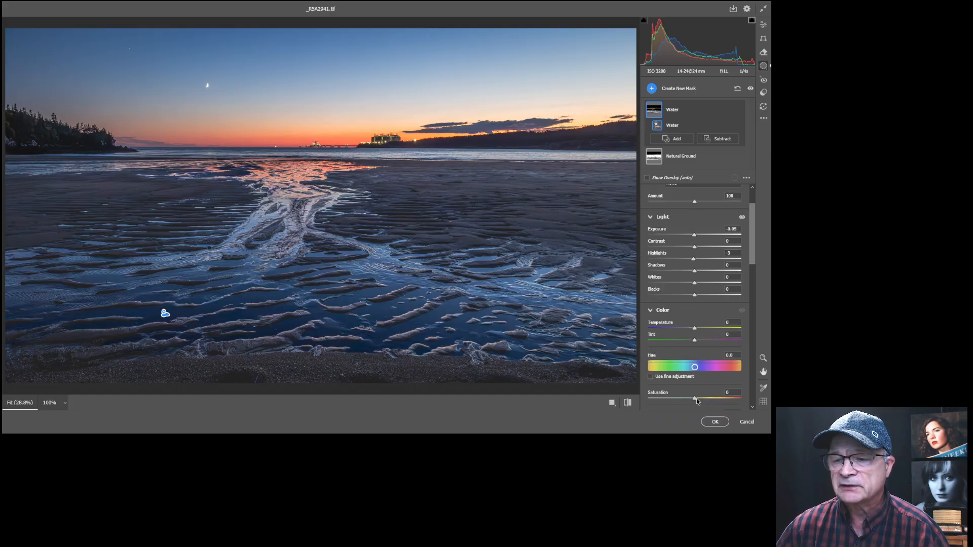
{"action": "mouse_move", "coordinate": [694, 398]}
{"action": "left_mouse_down"}
{"action": "mouse_move", "coordinate": [721, 397]}
{"action": "mouse_move", "coordinate": [713, 400]}
{"action": "left_mouse_up"}
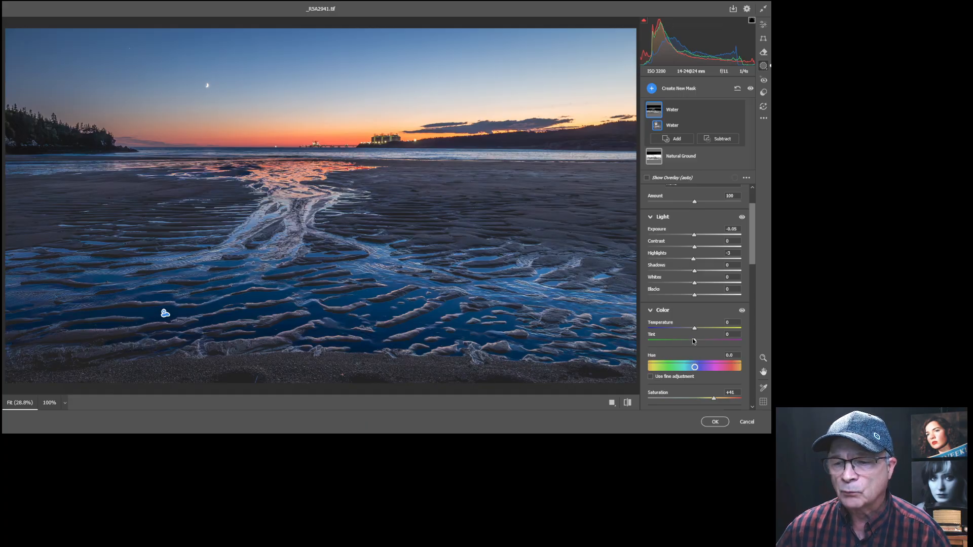
{"action": "left_click_drag", "start_coordinate": [714, 399], "coordinate": [694, 398]}
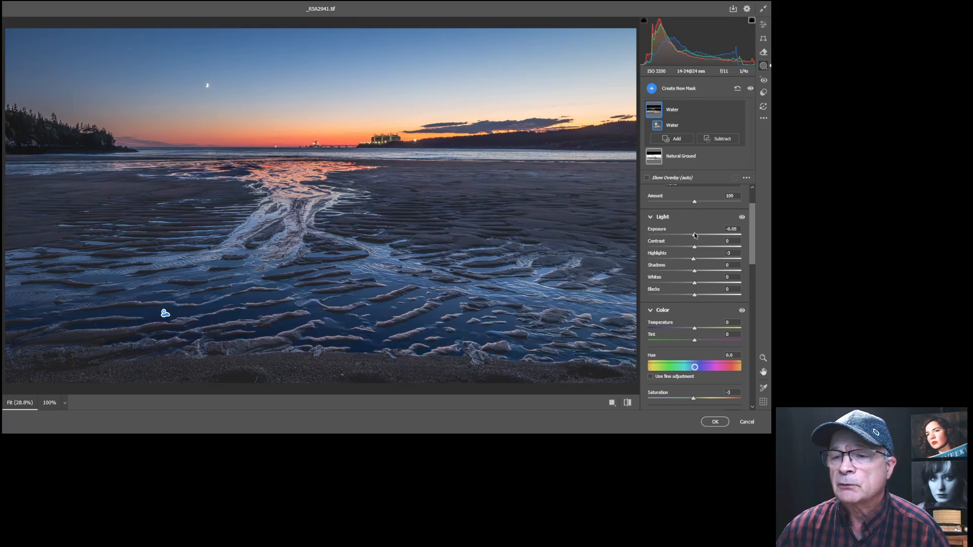
{"action": "left_click_drag", "start_coordinate": [695, 248], "coordinate": [705, 248]}
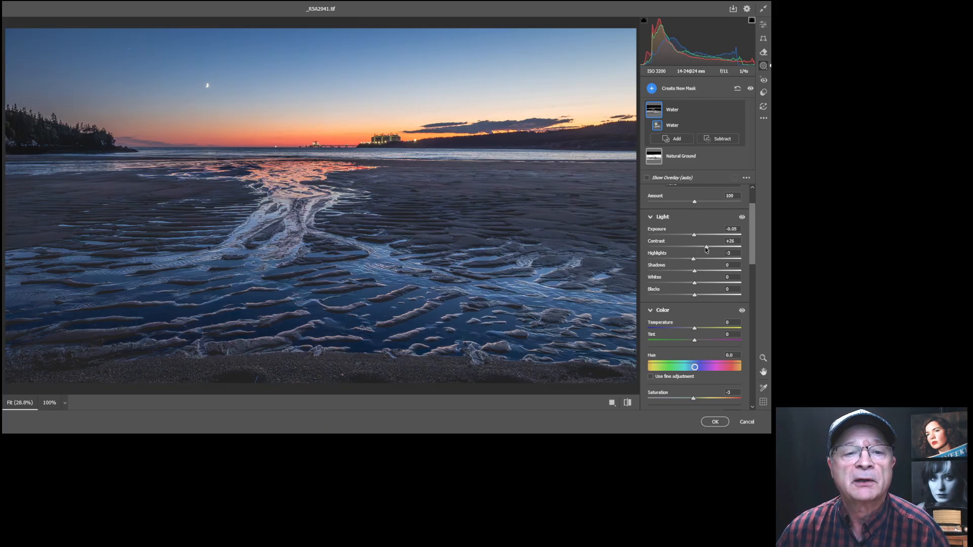
{"action": "mouse_move", "coordinate": [692, 401]}
{"action": "left_mouse_down"}
{"action": "mouse_move", "coordinate": [711, 398]}
{"action": "mouse_move", "coordinate": [701, 398]}
{"action": "left_mouse_up"}
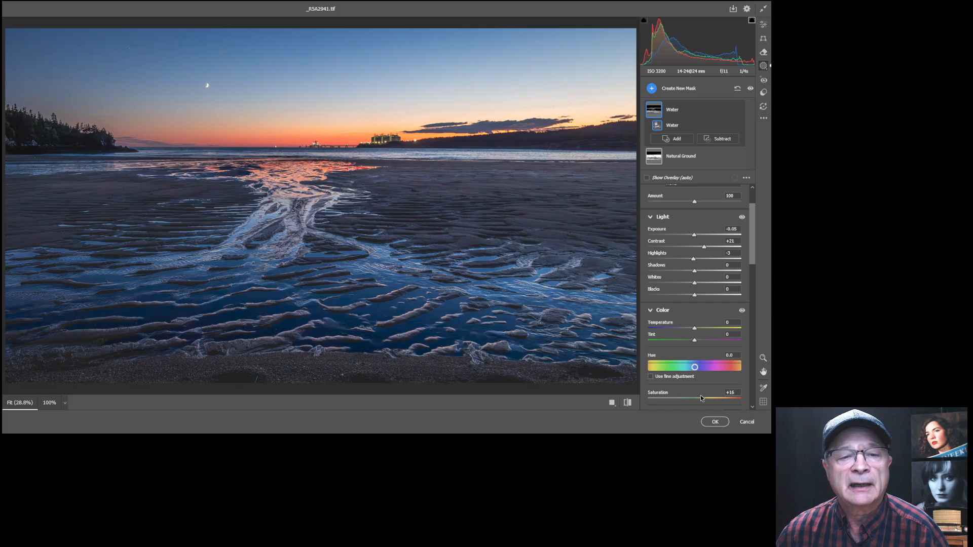
Create a Mountains landscape mask.
{"action": "left_click", "coordinate": [654, 88]}
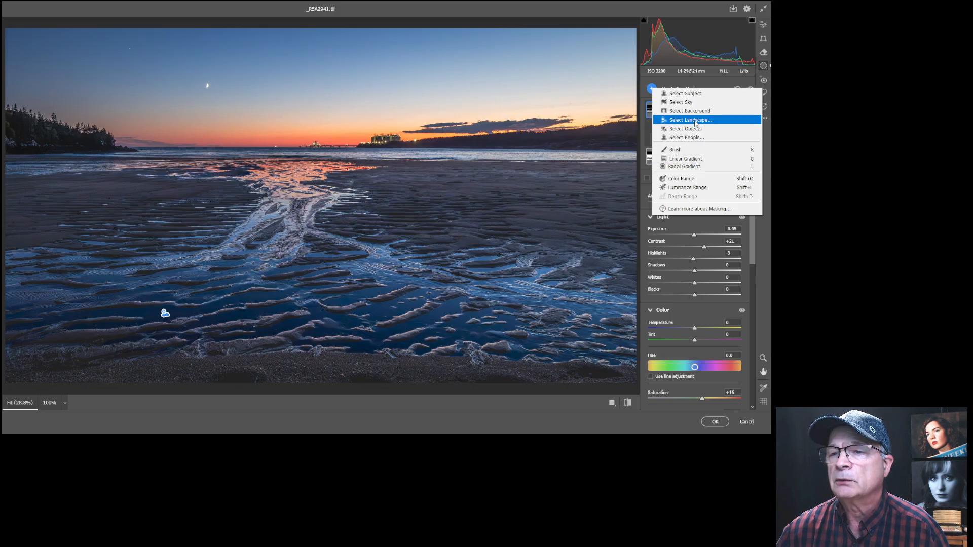
{"action": "left_click", "coordinate": [694, 121]}
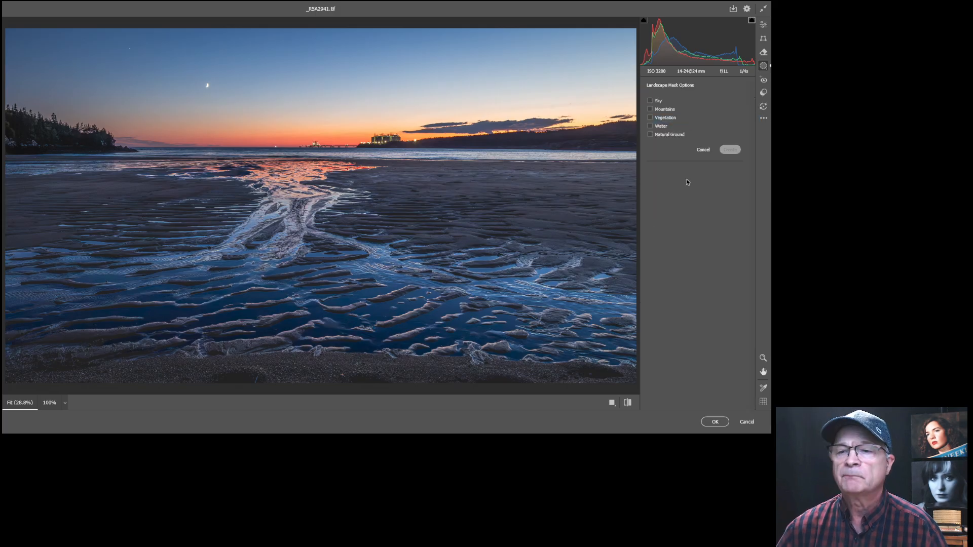
{"action": "left_click", "coordinate": [650, 109]}
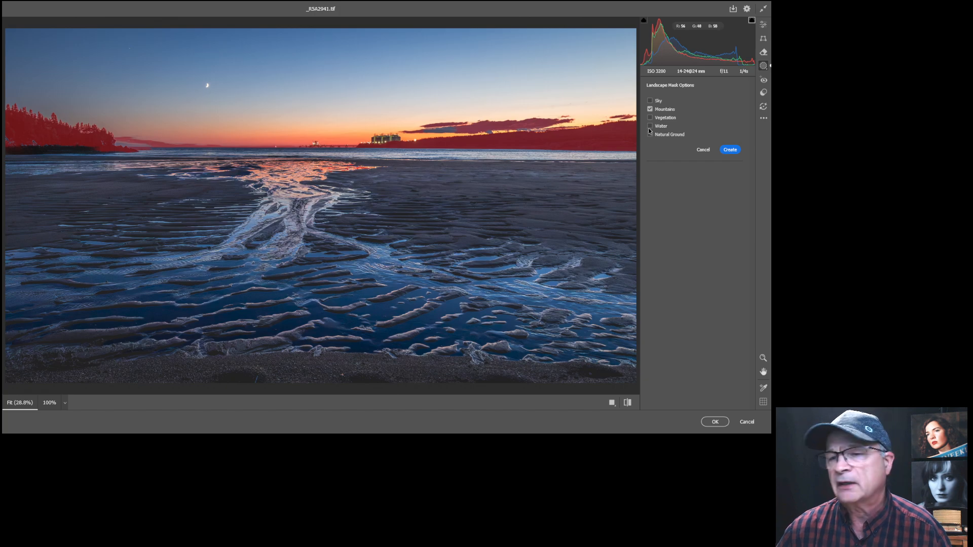
{"action": "left_click", "coordinate": [732, 151]}
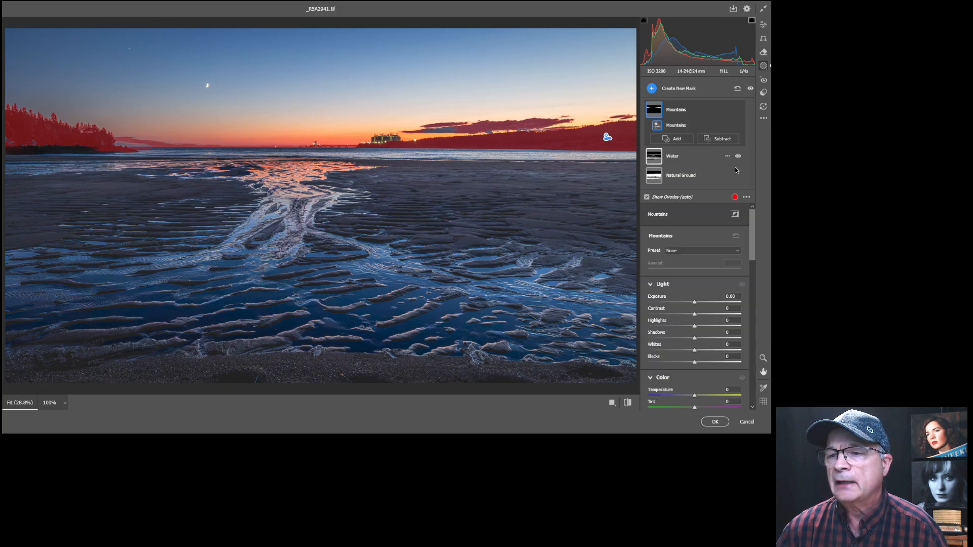
Paint the cloud area out of the Mountains mask with a smaller subtract brush.
{"action": "left_click", "coordinate": [717, 142]}
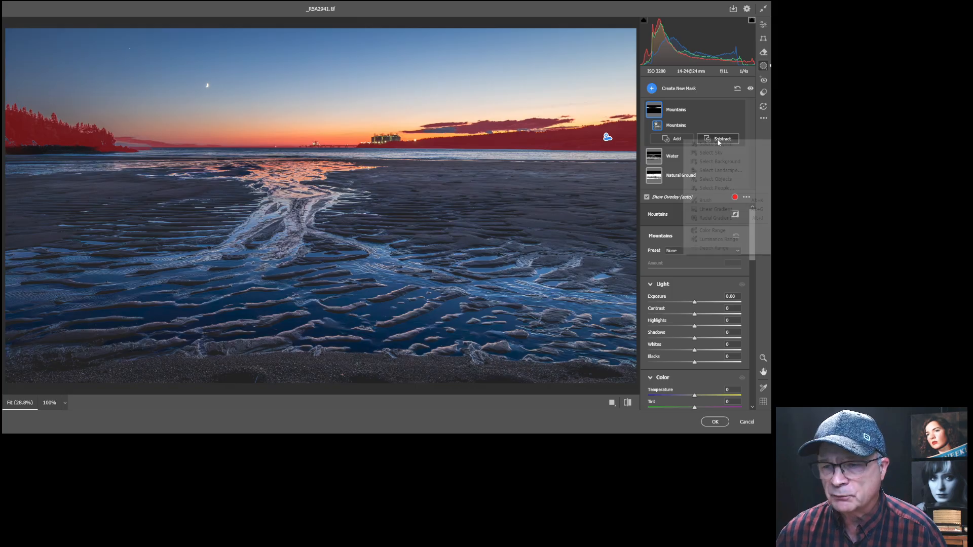
{"action": "left_click", "coordinate": [709, 201]}
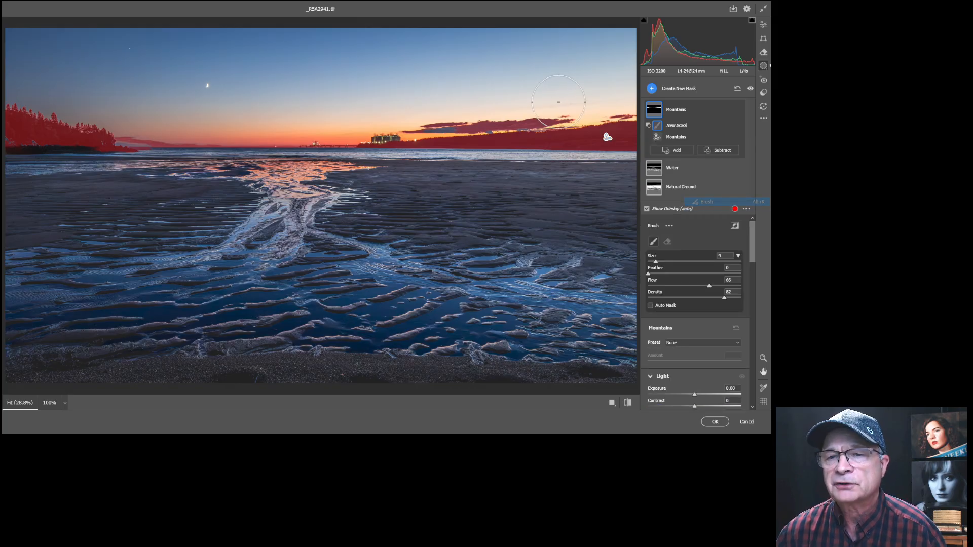
{"action": "key", "text": "bracketleft"}
{"action": "key", "text": "bracketleft"}
{"action": "key", "text": "bracketleft"}
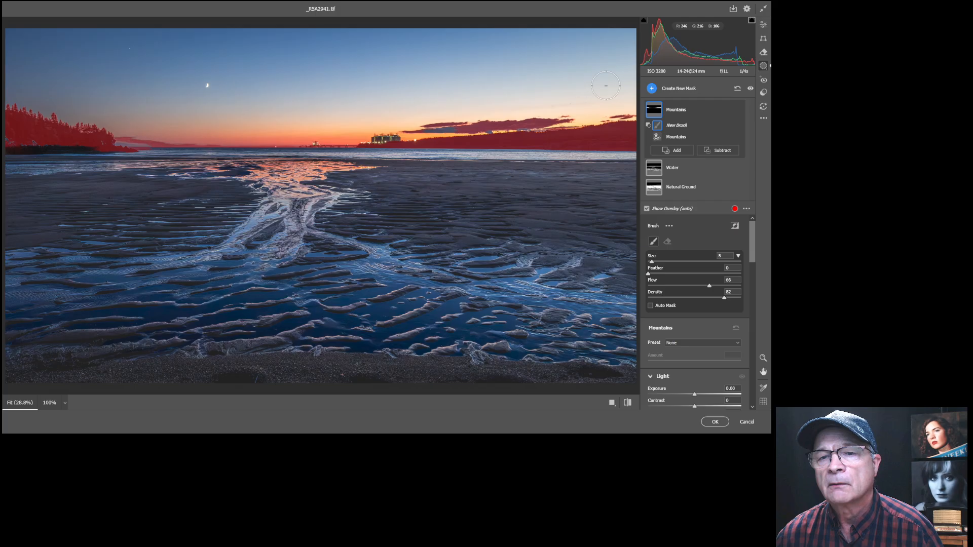
{"action": "mouse_move", "coordinate": [606, 86]}
{"action": "left_mouse_down"}
{"action": "mouse_move", "coordinate": [507, 117]}
{"action": "mouse_move", "coordinate": [452, 118]}
{"action": "left_mouse_up"}
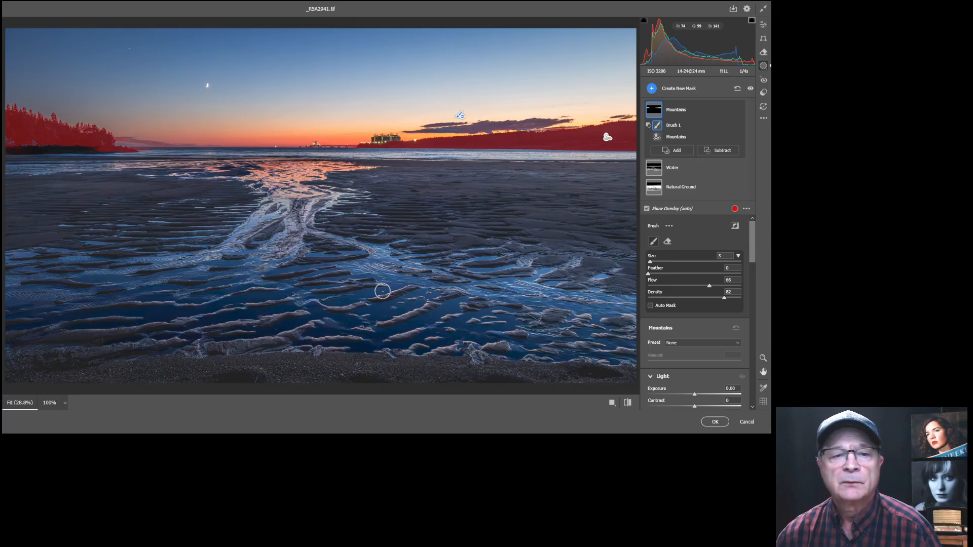
{"action": "left_click_drag", "start_coordinate": [753, 237], "coordinate": [753, 257]}
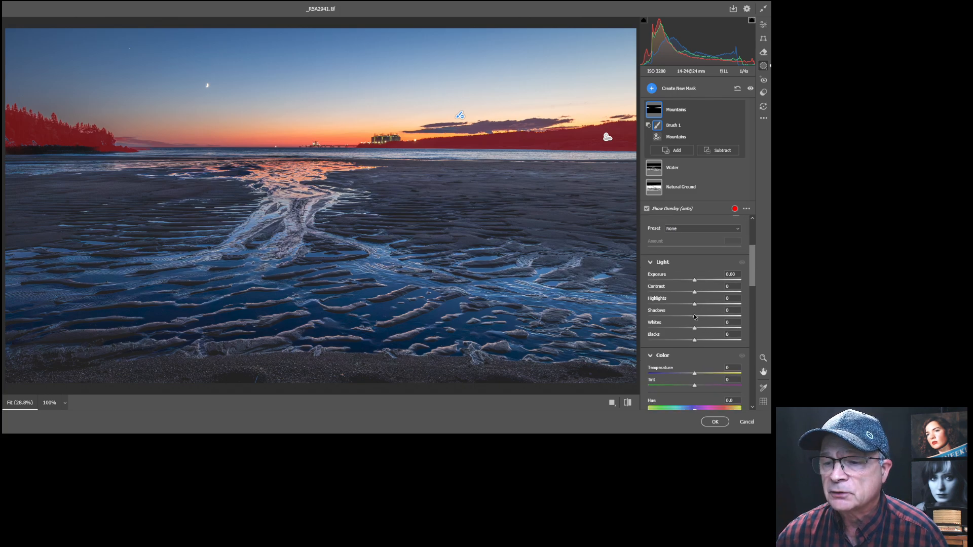
Set the Mountains mask to Shadows -3 and Blacks +2, and enable the shadow clipping warning.
{"action": "left_click_drag", "start_coordinate": [697, 317], "coordinate": [689, 280]}
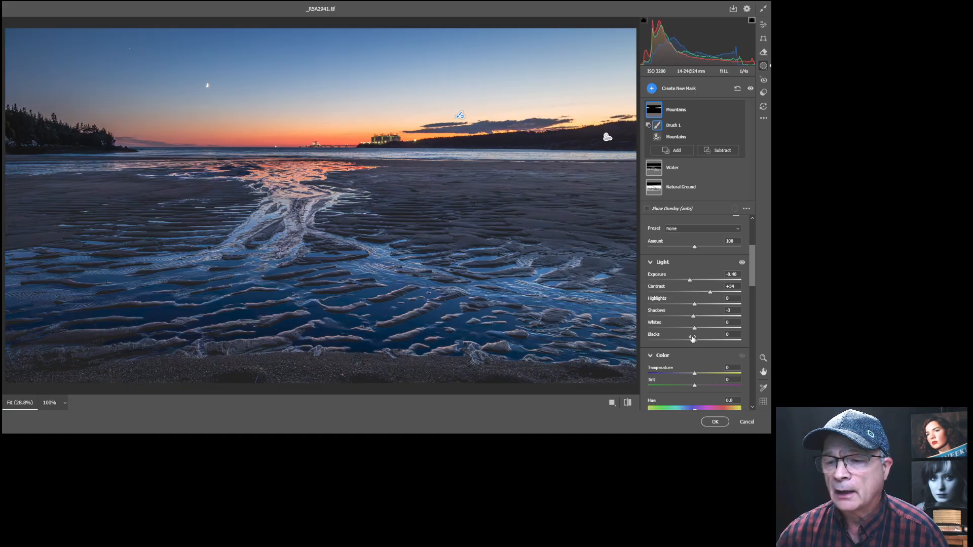
{"action": "left_click_drag", "start_coordinate": [694, 341], "coordinate": [686, 340]}
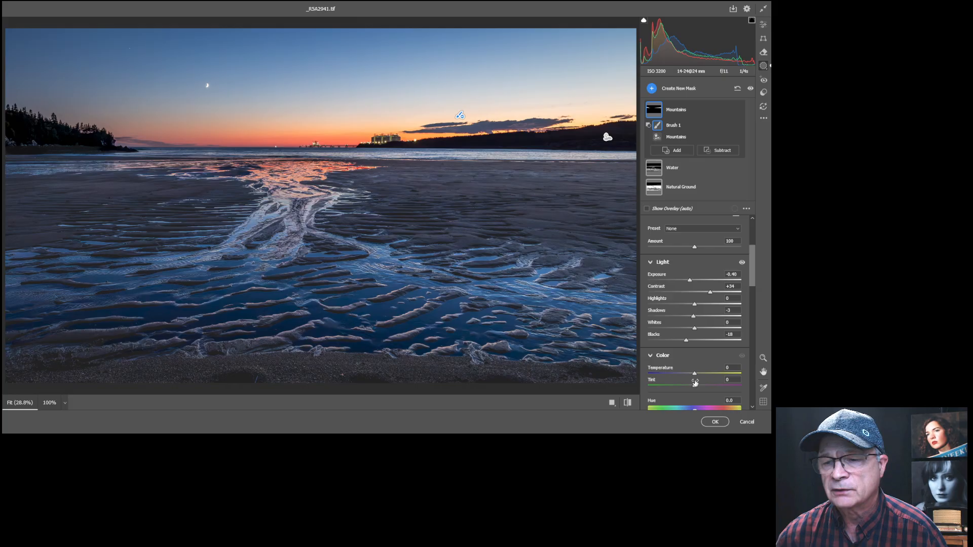
{"action": "left_click_drag", "start_coordinate": [687, 343], "coordinate": [691, 344]}
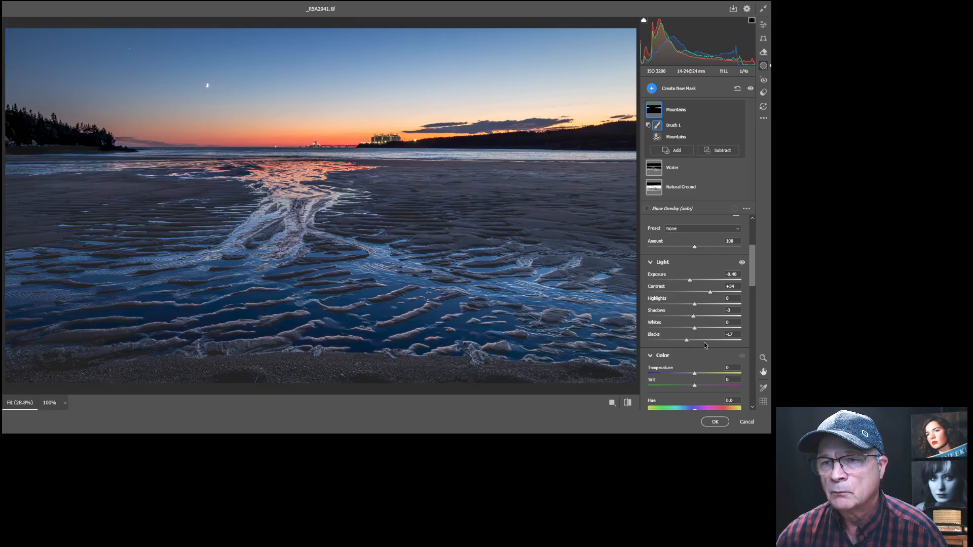
{"action": "left_click_drag", "start_coordinate": [687, 341], "coordinate": [695, 341]}
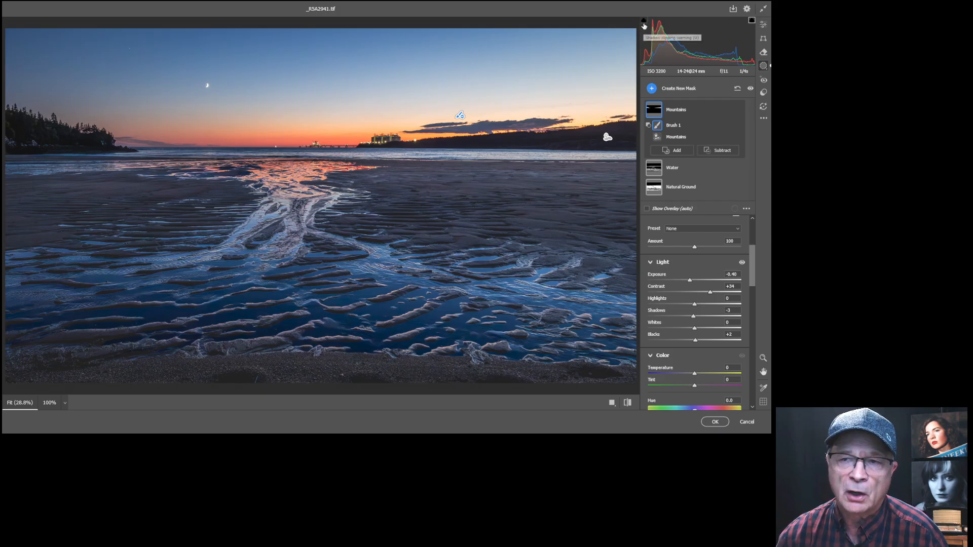
{"action": "left_click", "coordinate": [645, 22]}
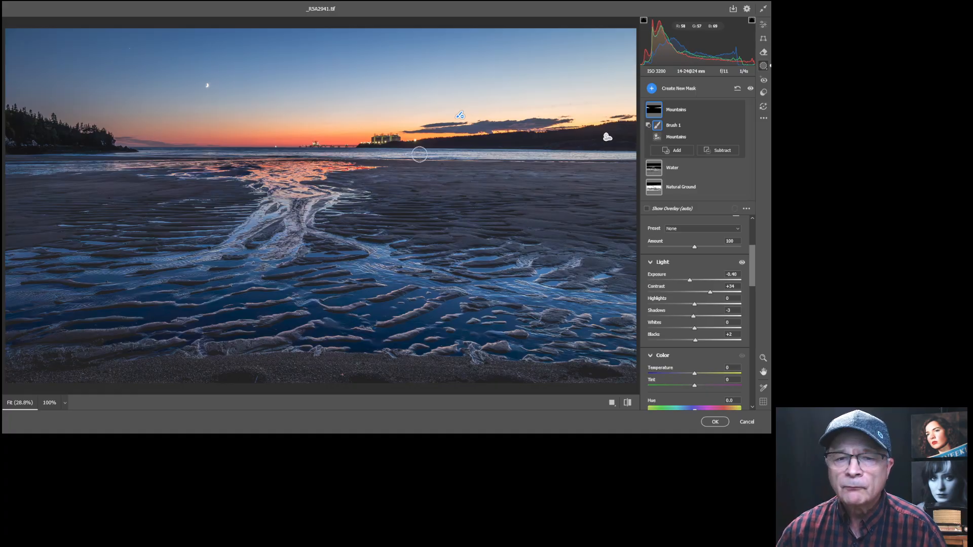
Create a Sky landscape mask.
{"action": "left_click", "coordinate": [652, 90]}
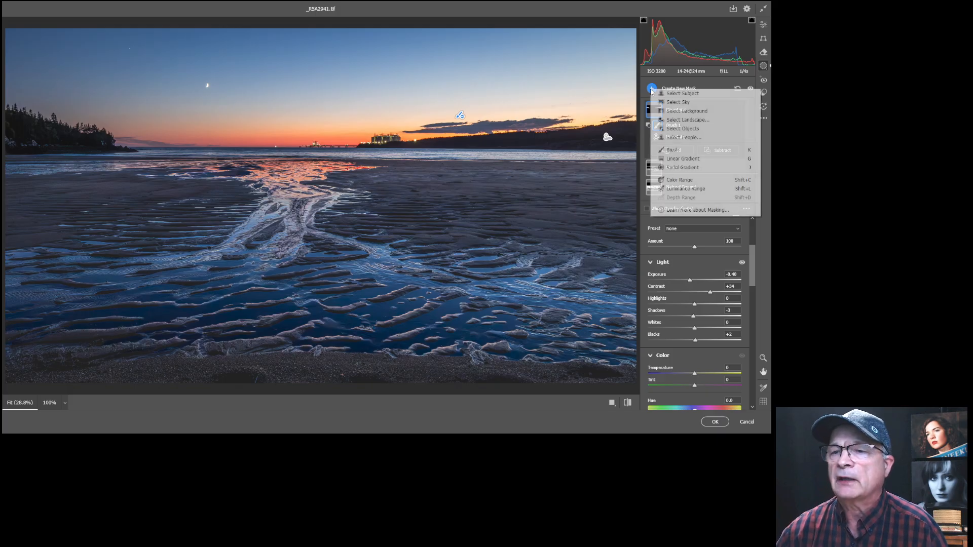
{"action": "left_click", "coordinate": [697, 122]}
{"action": "left_click", "coordinate": [649, 101]}
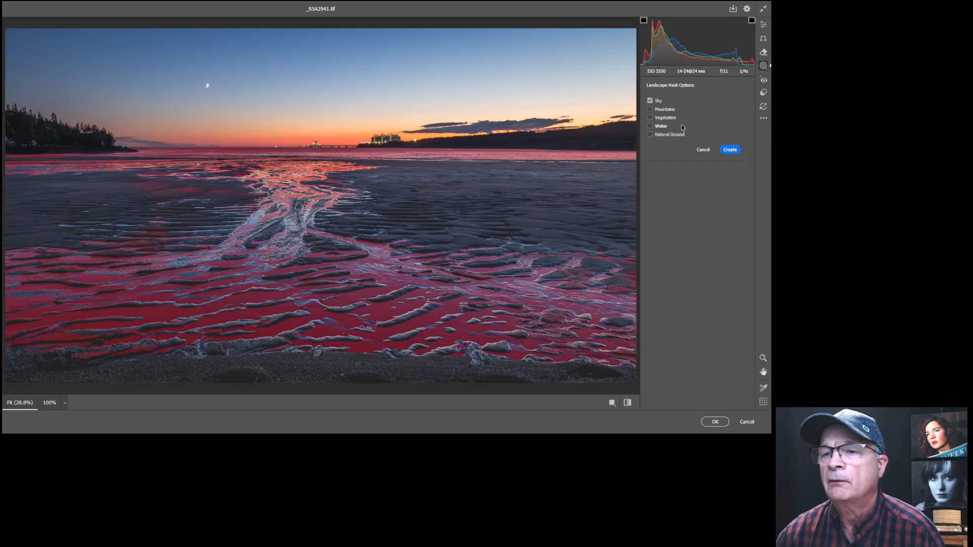
{"action": "left_click", "coordinate": [731, 150]}
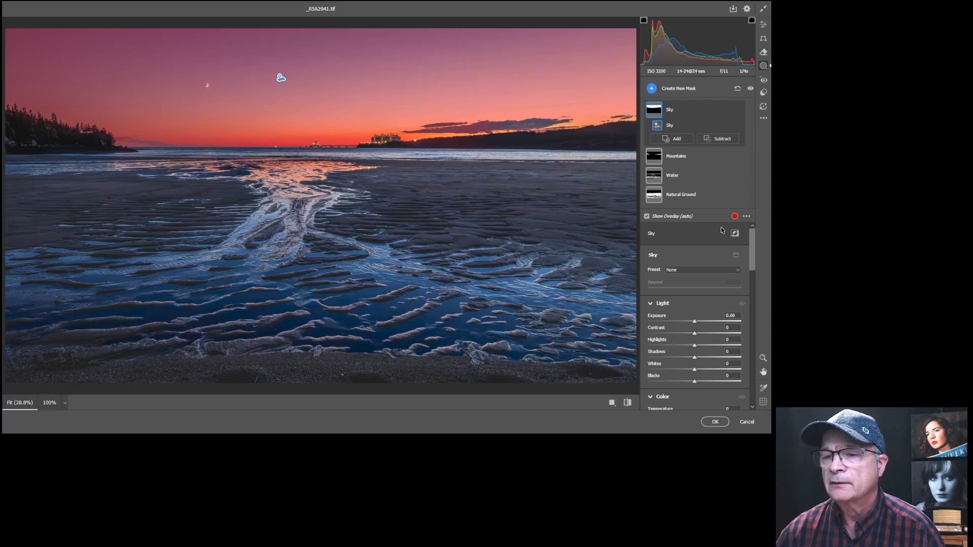
Add a brush component to the Sky mask at size 2.
{"action": "left_click", "coordinate": [675, 140]}
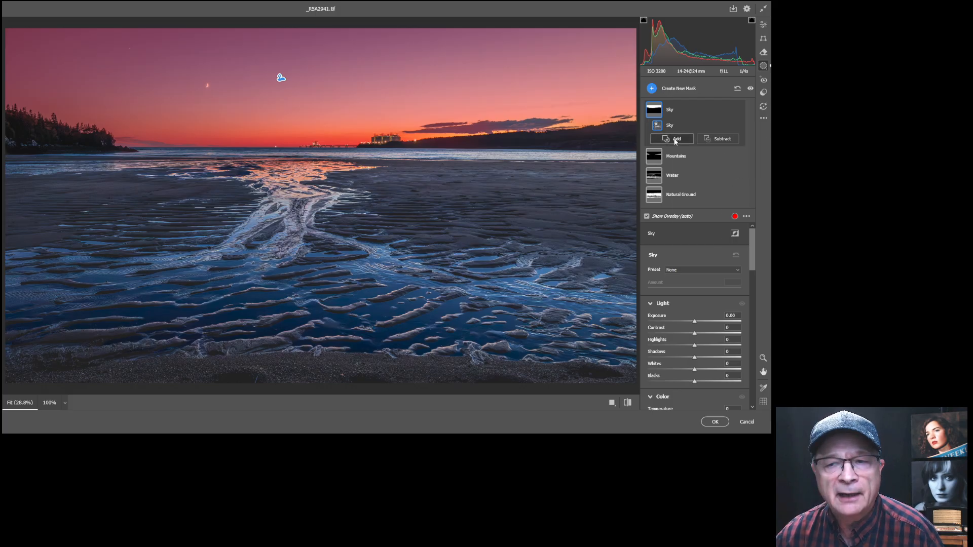
{"action": "left_click", "coordinate": [695, 203]}
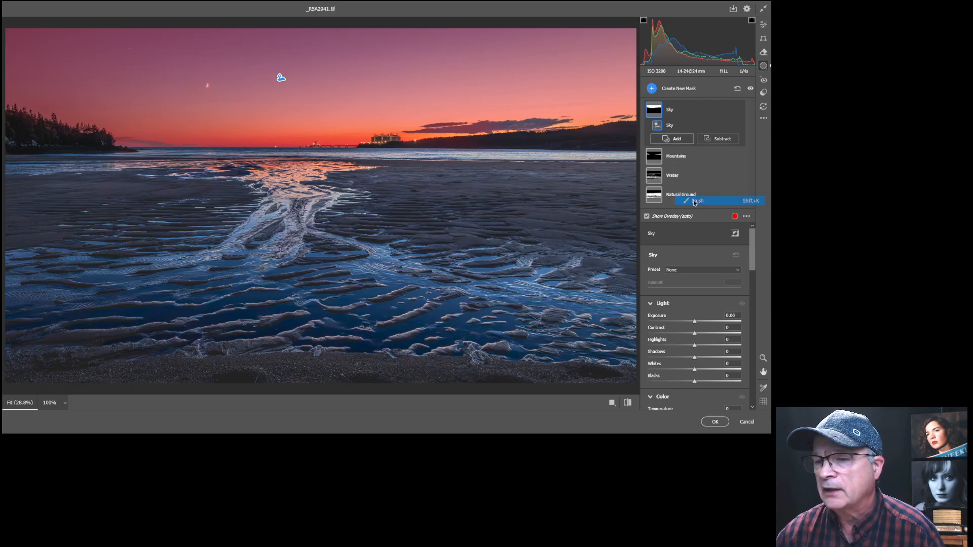
{"action": "key", "text": "bracketright"}
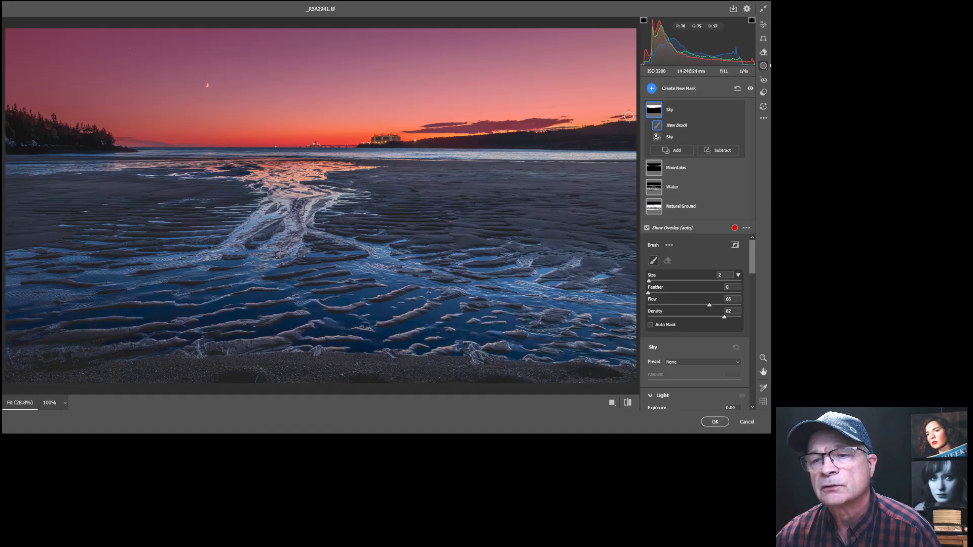
Paint the clouds into the Sky mask and cool it to Temperature -17.
{"action": "left_click_drag", "start_coordinate": [536, 120], "coordinate": [422, 124]}
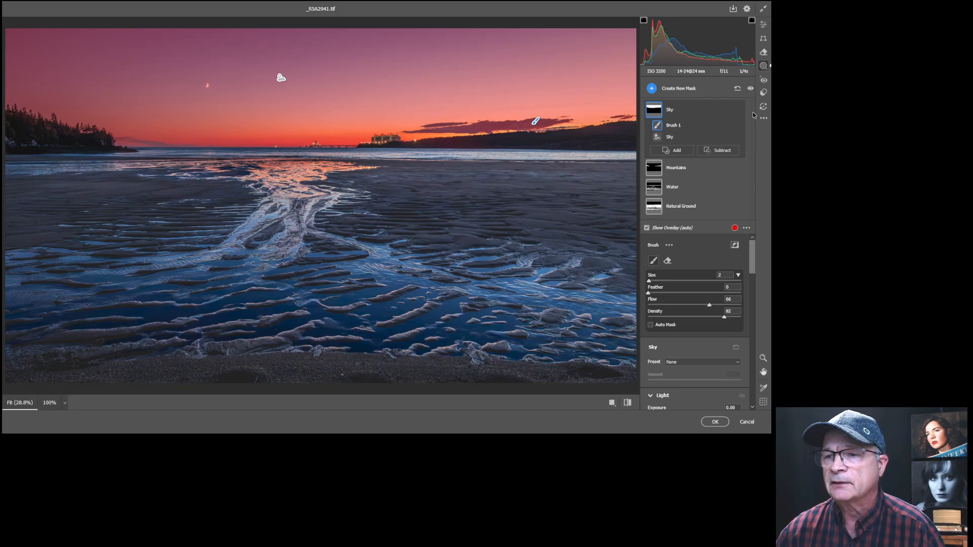
{"action": "left_click_drag", "start_coordinate": [753, 251], "coordinate": [754, 281]}
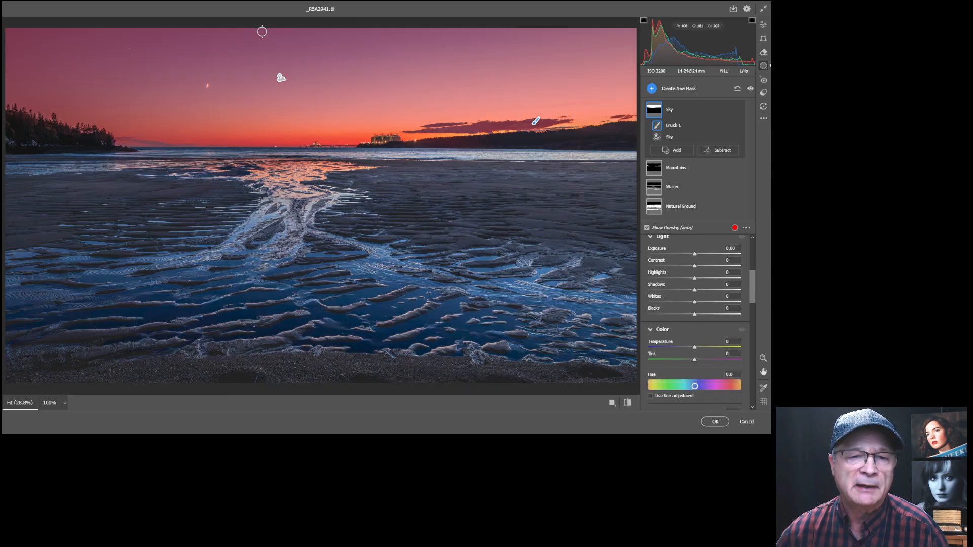
{"action": "left_click", "coordinate": [695, 349]}
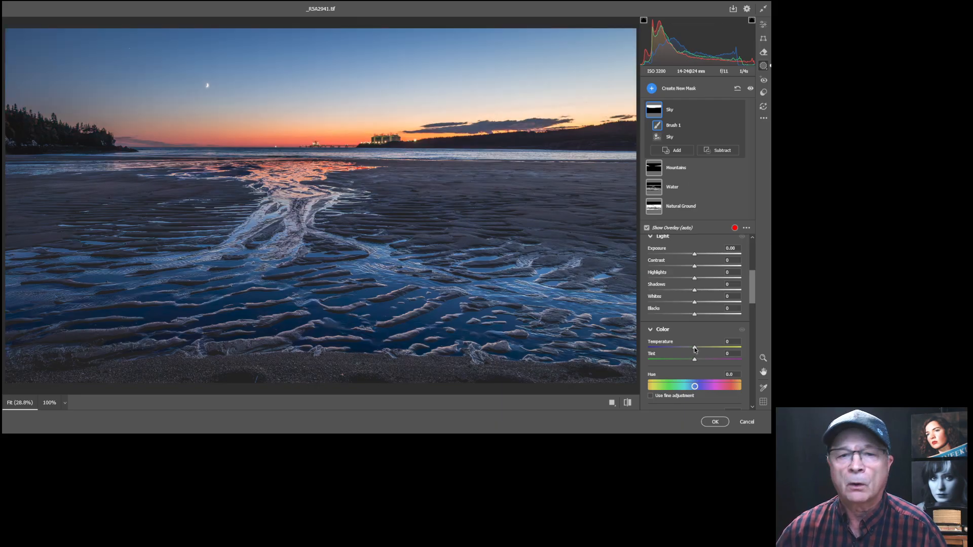
{"action": "left_click_drag", "start_coordinate": [695, 349], "coordinate": [687, 344]}
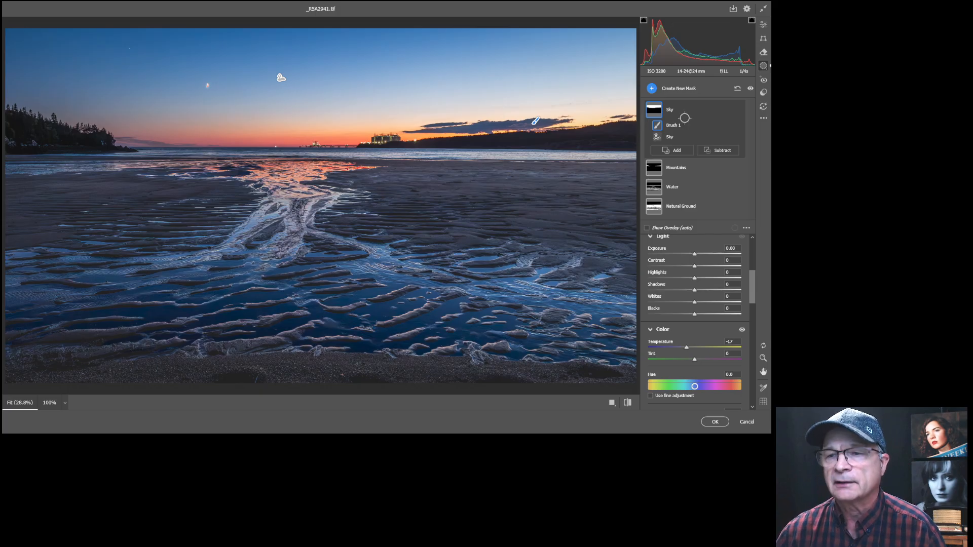
Compare the photo with masks hidden, then set global Highlights to -19.
{"action": "left_click", "coordinate": [751, 89]}
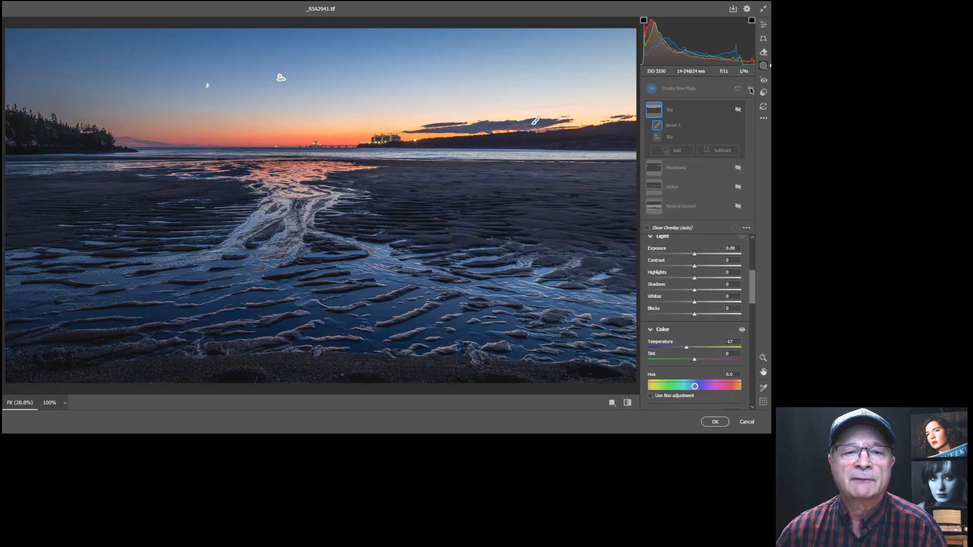
{"action": "left_click", "coordinate": [751, 90]}
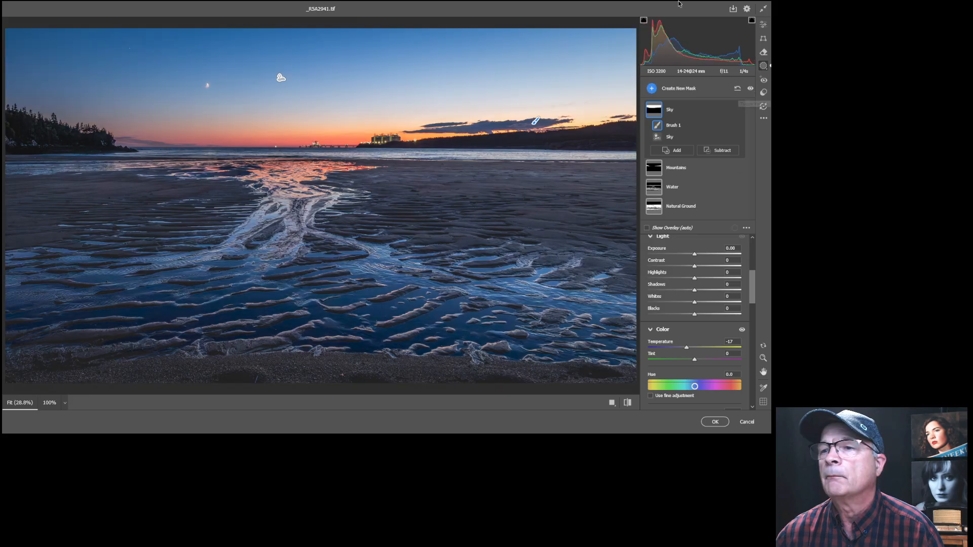
{"action": "key", "text": "e"}
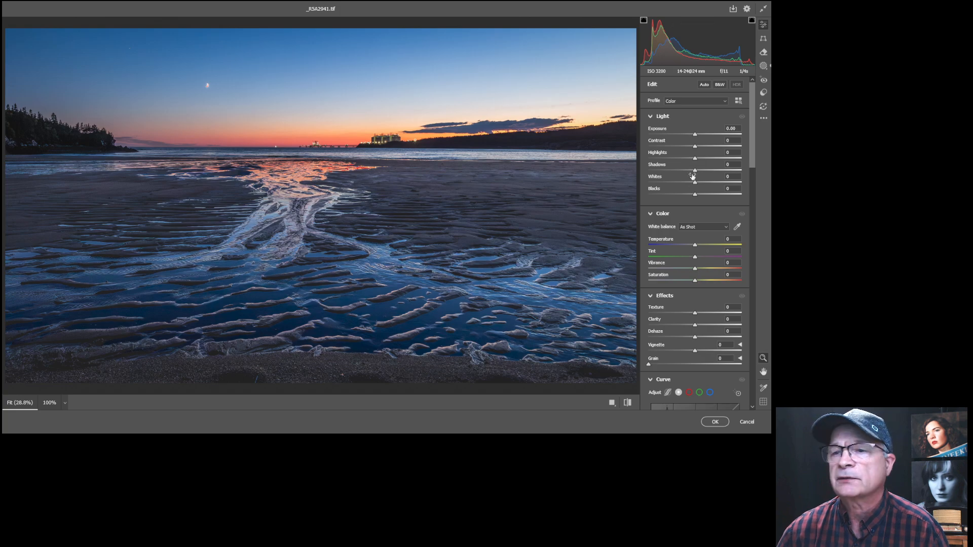
{"action": "left_click_drag", "start_coordinate": [694, 158], "coordinate": [686, 157]}
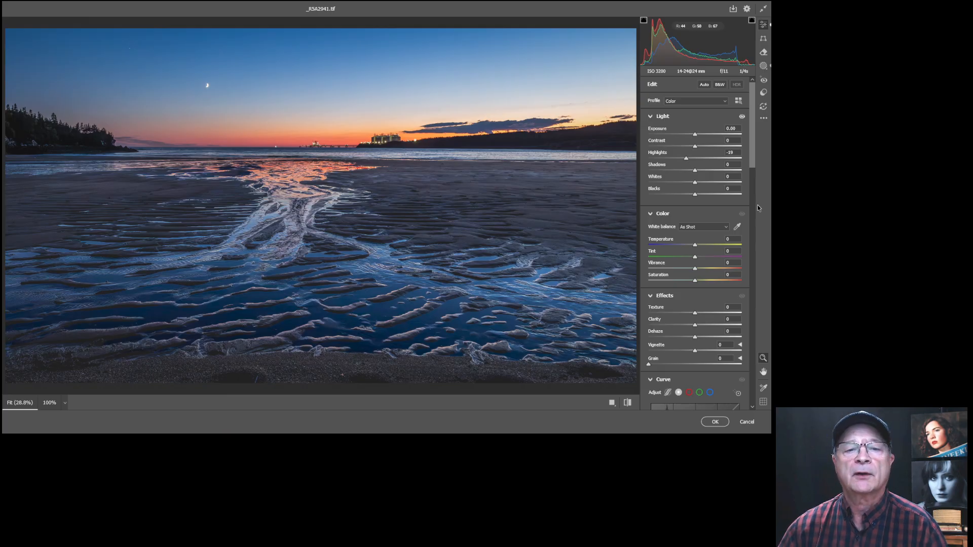
Toggle the mask adjustments off and on to compare, then apply the Camera Raw edits.
{"action": "left_click", "coordinate": [765, 67]}
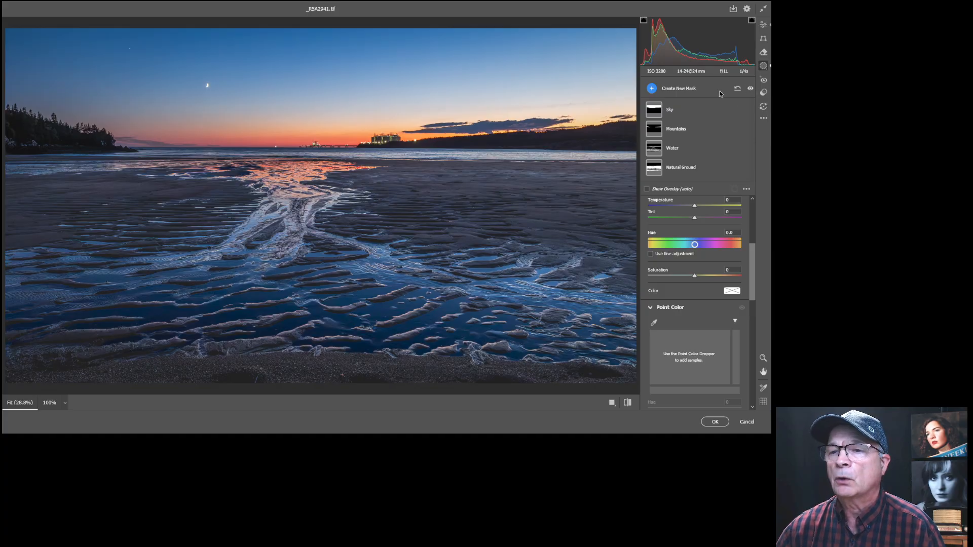
{"action": "left_click", "coordinate": [750, 88]}
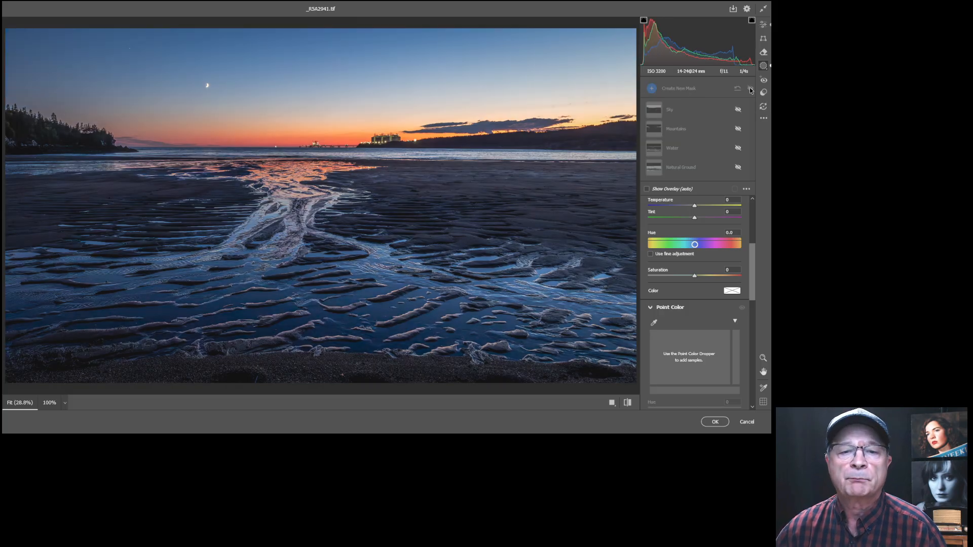
{"action": "left_click", "coordinate": [750, 89]}
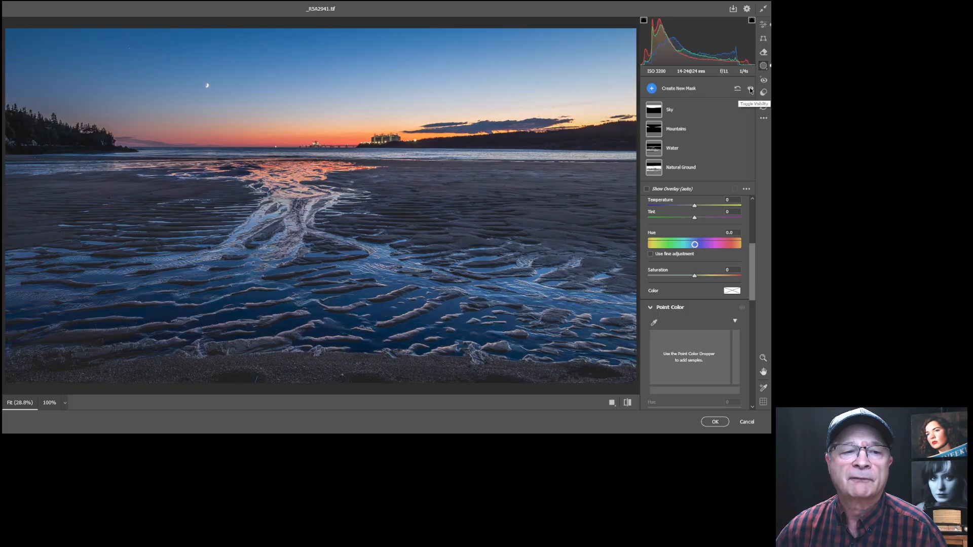
{"action": "left_click", "coordinate": [750, 89]}
{"action": "left_click", "coordinate": [750, 89]}
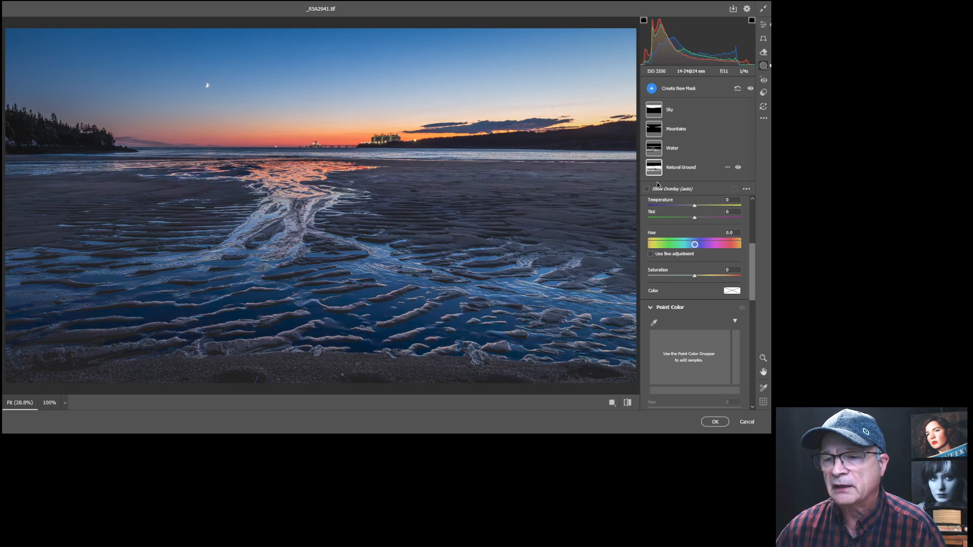
{"action": "left_click", "coordinate": [715, 422]}
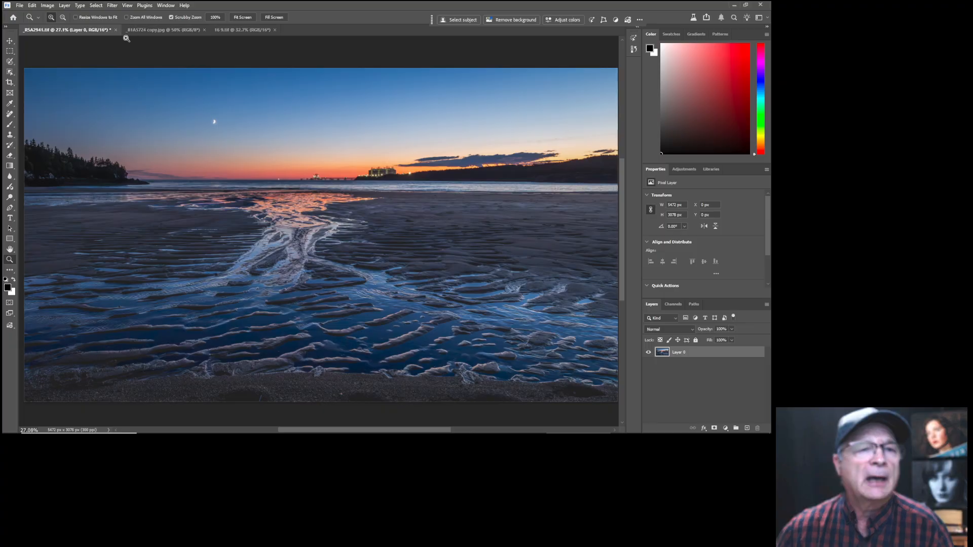
Switch to the cedar waxwing photo, zoom in on the bird, and open it in the Camera Raw Filter.
{"action": "left_click", "coordinate": [150, 31]}
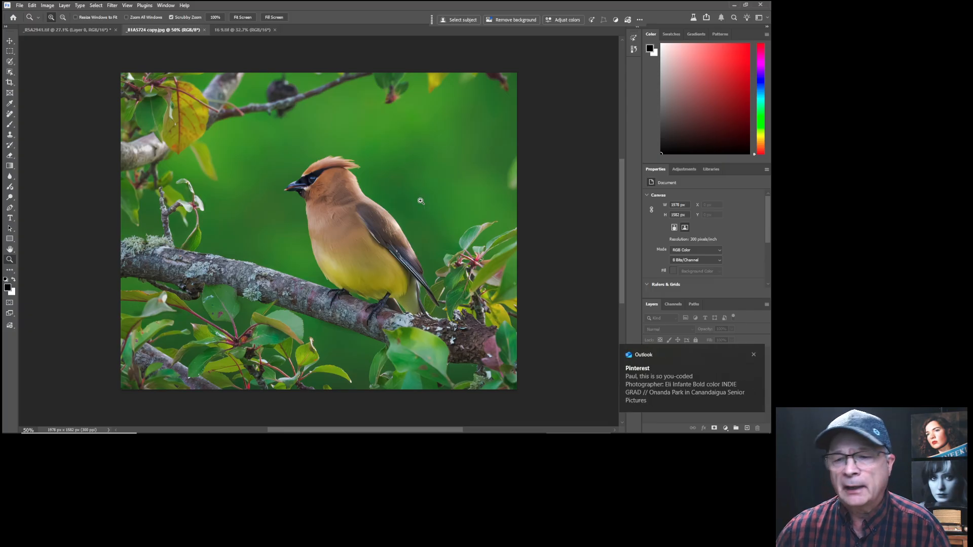
{"action": "left_click", "coordinate": [753, 355]}
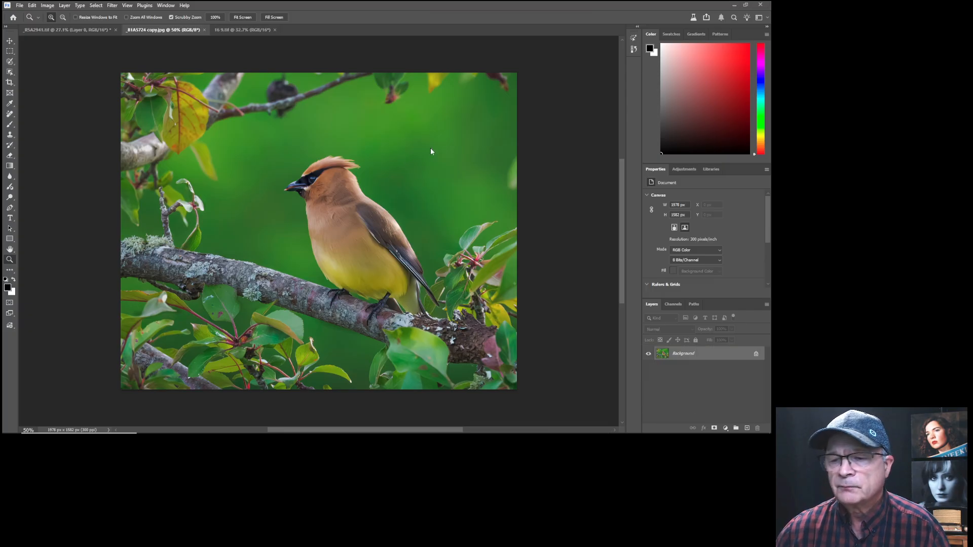
{"action": "left_click_drag", "start_coordinate": [402, 172], "coordinate": [364, 163]}
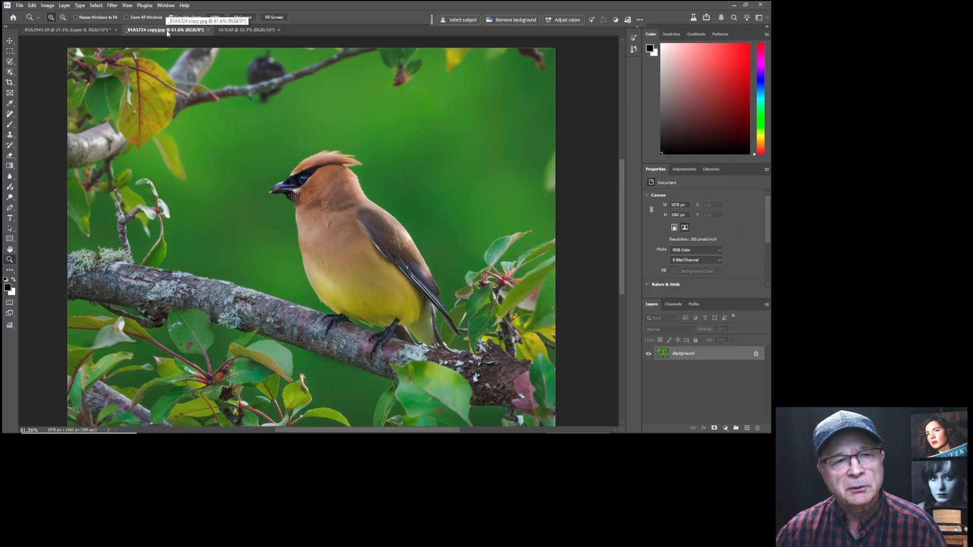
{"action": "left_click", "coordinate": [111, 5]}
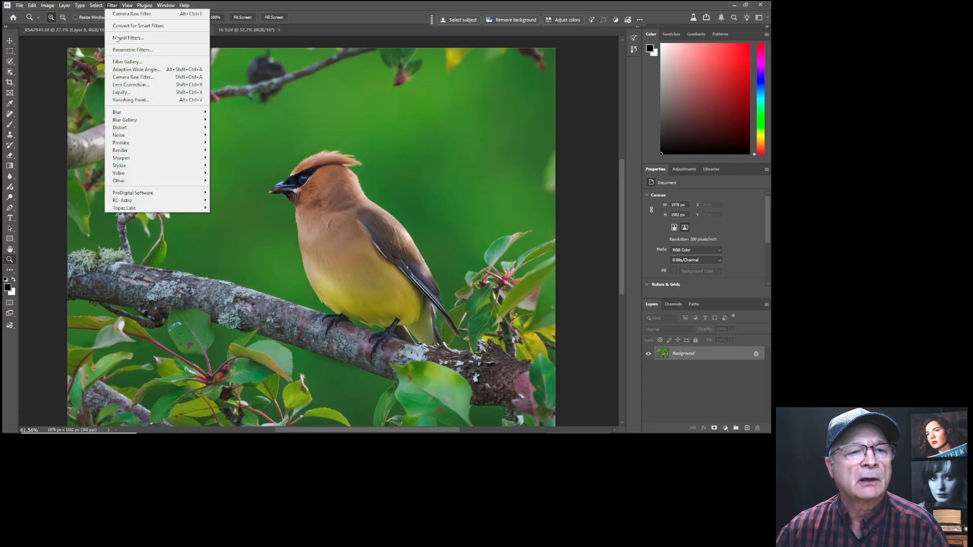
{"action": "left_click", "coordinate": [128, 77]}
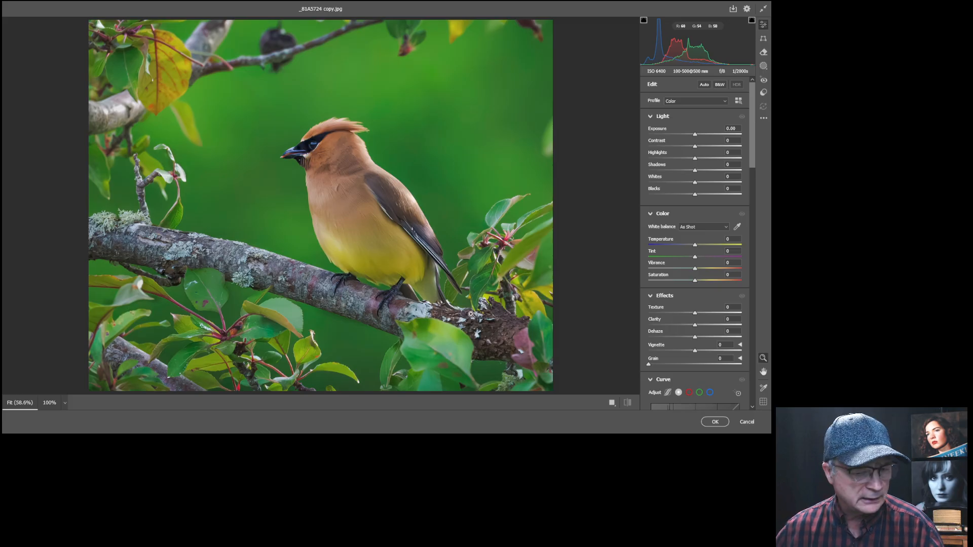
Create a Subject mask (Mask 1) on the waxwing and raise its Exposure to +0.30.
{"action": "left_click", "coordinate": [763, 67]}
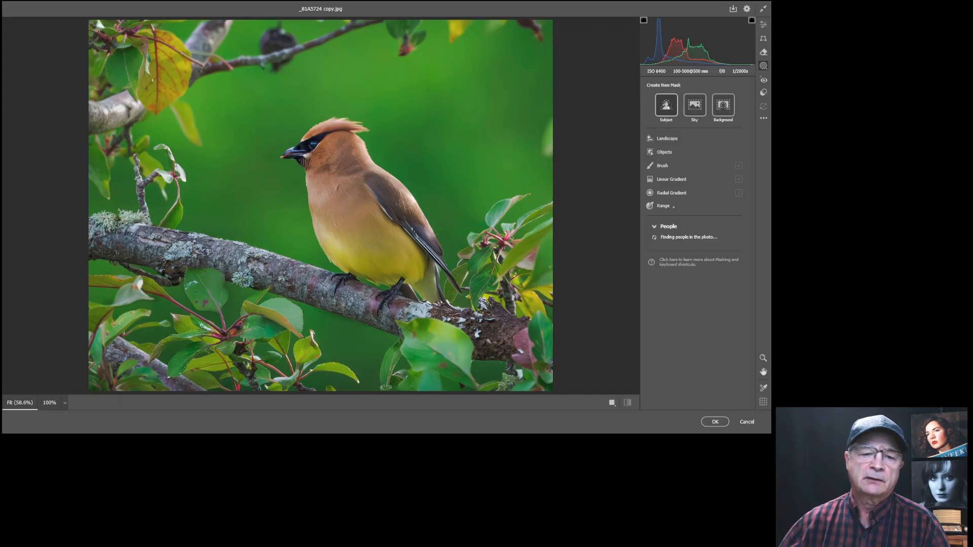
{"action": "left_click", "coordinate": [666, 105]}
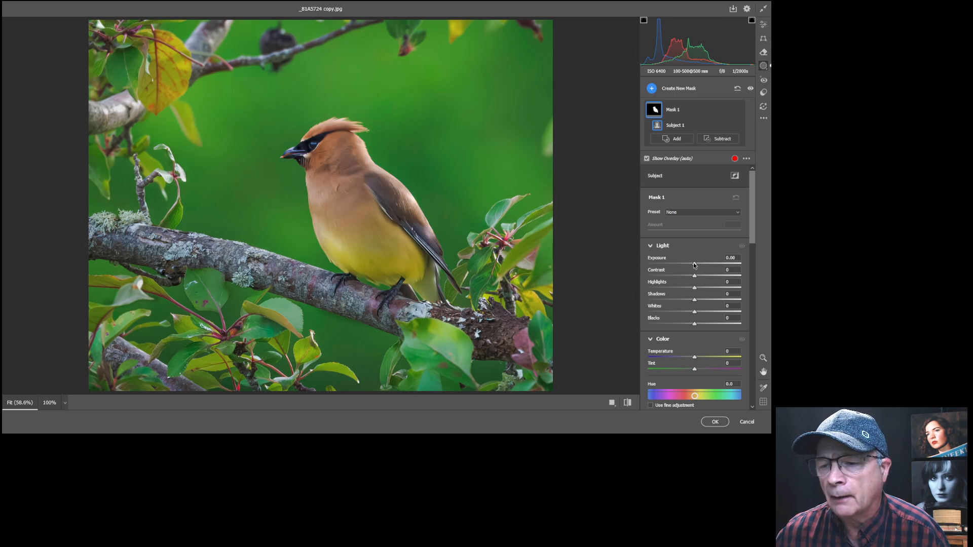
{"action": "left_click_drag", "start_coordinate": [694, 265], "coordinate": [697, 265]}
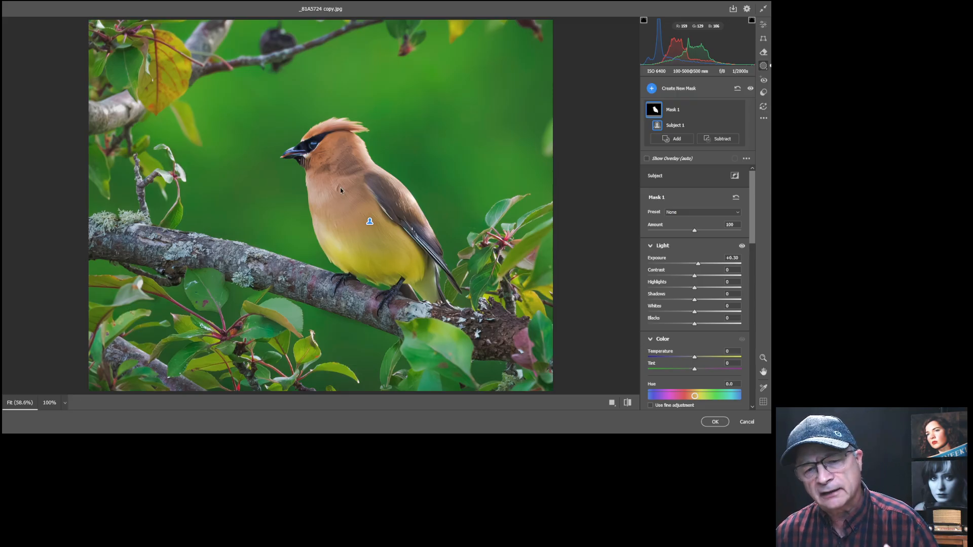
Add Mask 2 as a Color Range sampled from the waxwing's breast at Refine 50.
{"action": "left_click", "coordinate": [652, 88]}
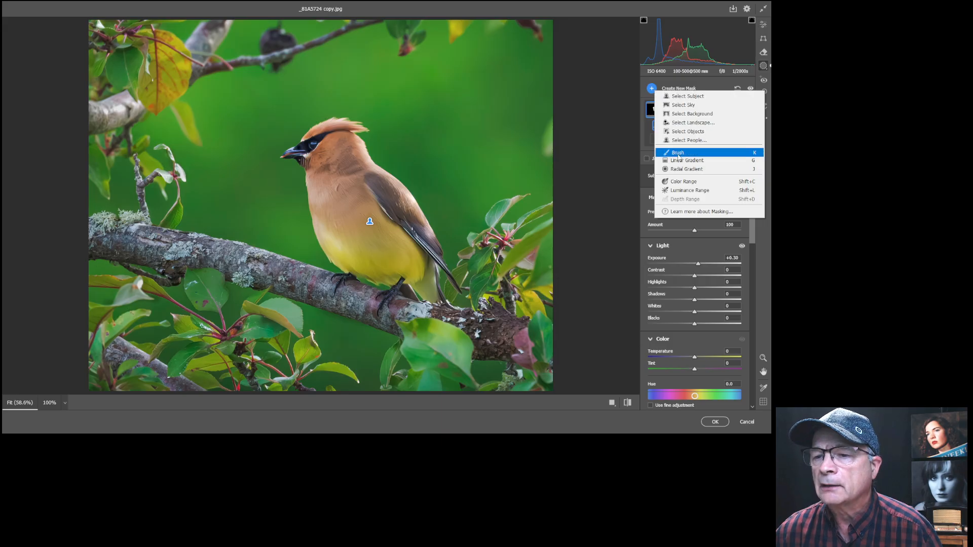
{"action": "left_click", "coordinate": [676, 184]}
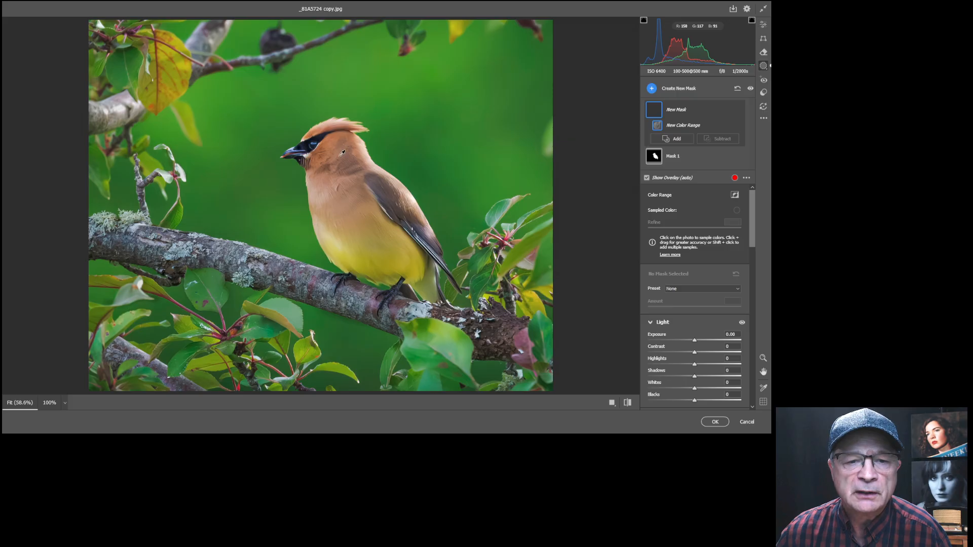
{"action": "left_click", "coordinate": [353, 192]}
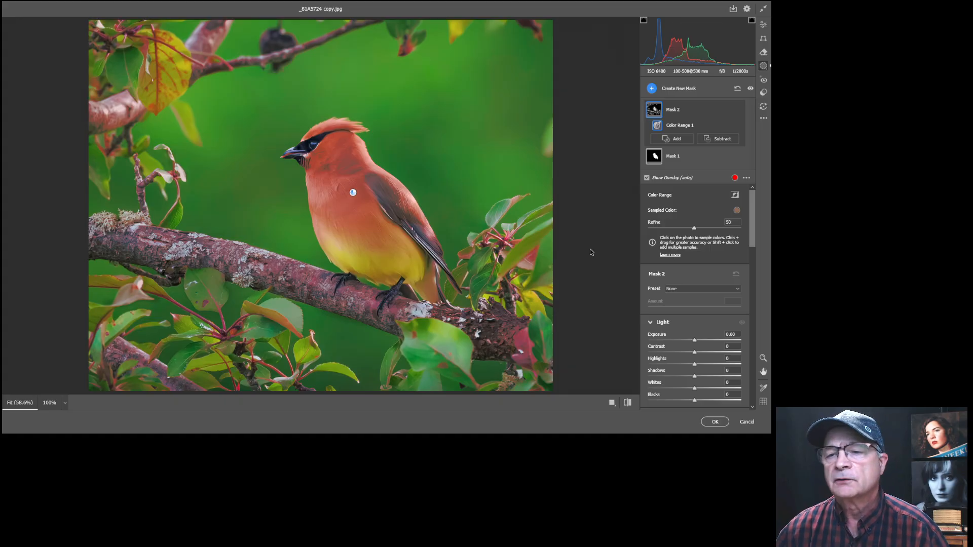
{"action": "left_click", "coordinate": [721, 140]}
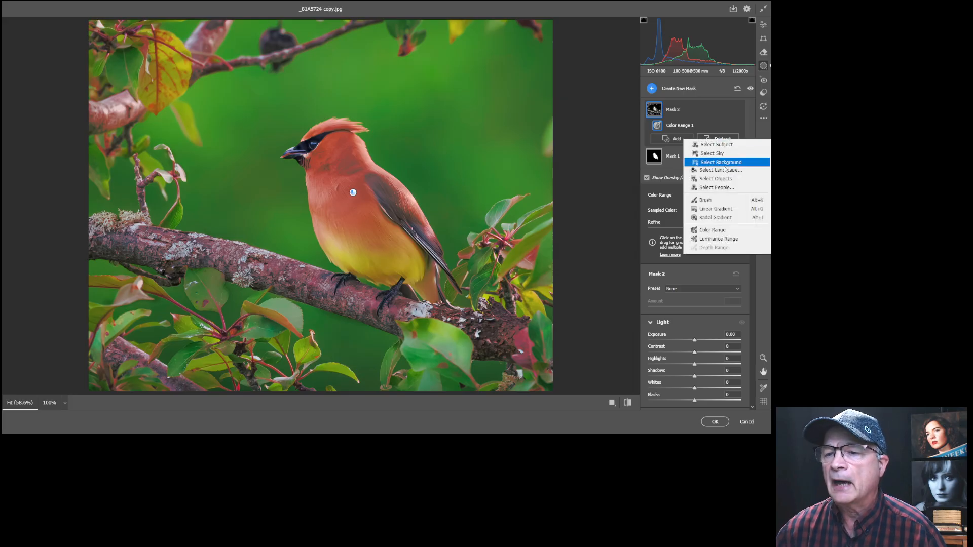
Subtract a brush from Mask 2, painting the branch and nearby leaves out of the colour range.
{"action": "left_click", "coordinate": [705, 201]}
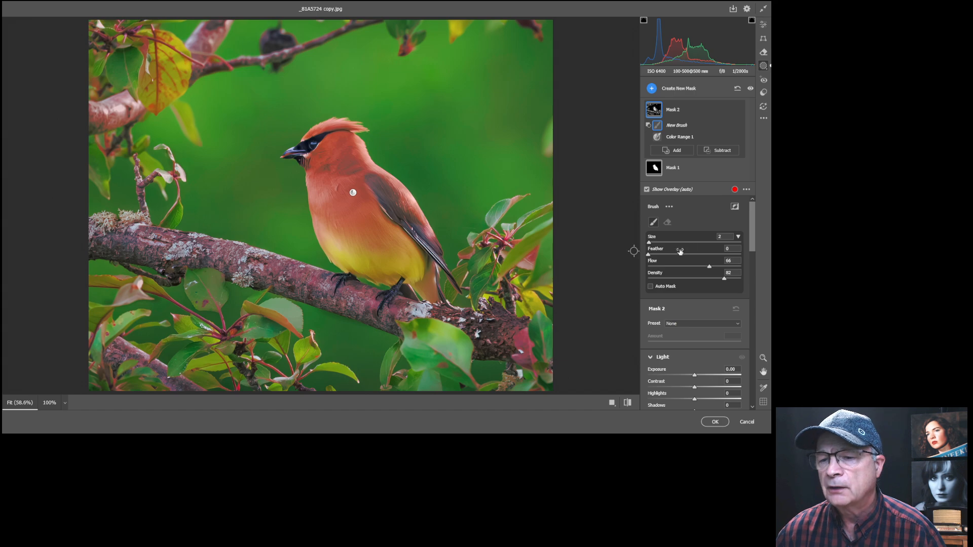
{"action": "key", "text": "bracketright"}
{"action": "key", "text": "bracketright"}
{"action": "key", "text": "bracketright"}
{"action": "key", "text": "bracketright"}
{"action": "key", "text": "bracketright"}
{"action": "key", "text": "bracketright"}
{"action": "key", "text": "bracketright"}
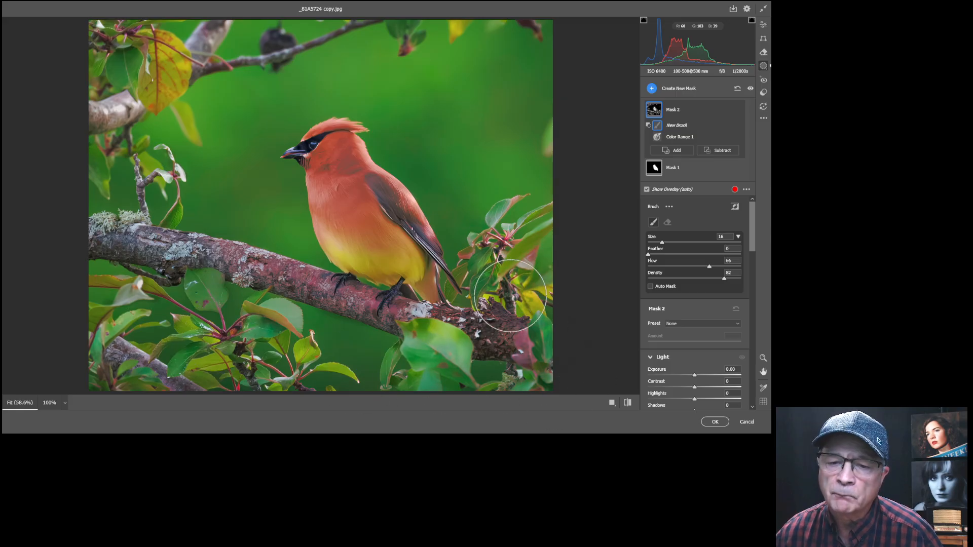
{"action": "mouse_move", "coordinate": [530, 273]}
{"action": "left_mouse_down"}
{"action": "mouse_move", "coordinate": [507, 394]}
{"action": "mouse_move", "coordinate": [323, 353]}
{"action": "left_mouse_up"}
{"action": "scroll", "coordinate": [260, 285], "scroll_direction": "down", "scroll_amount": 5}
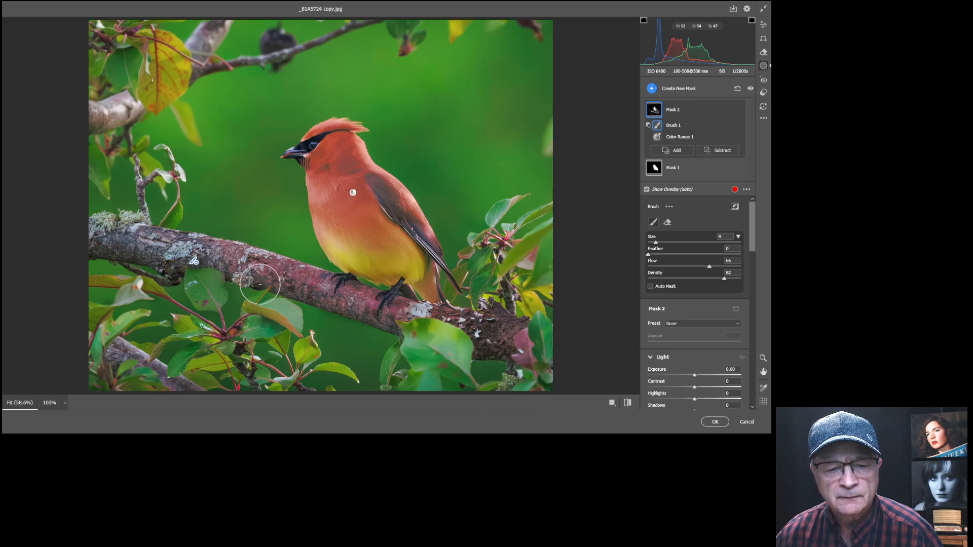
{"action": "scroll", "coordinate": [260, 282], "scroll_direction": "up", "scroll_amount": 1}
{"action": "mouse_move", "coordinate": [215, 254]}
{"action": "left_mouse_down"}
{"action": "mouse_move", "coordinate": [384, 316]}
{"action": "mouse_move", "coordinate": [520, 337]}
{"action": "mouse_move", "coordinate": [481, 346]}
{"action": "mouse_move", "coordinate": [384, 337]}
{"action": "mouse_move", "coordinate": [377, 322]}
{"action": "mouse_move", "coordinate": [317, 290]}
{"action": "mouse_move", "coordinate": [162, 254]}
{"action": "mouse_move", "coordinate": [112, 251]}
{"action": "mouse_move", "coordinate": [172, 285]}
{"action": "mouse_move", "coordinate": [121, 299]}
{"action": "left_mouse_up"}
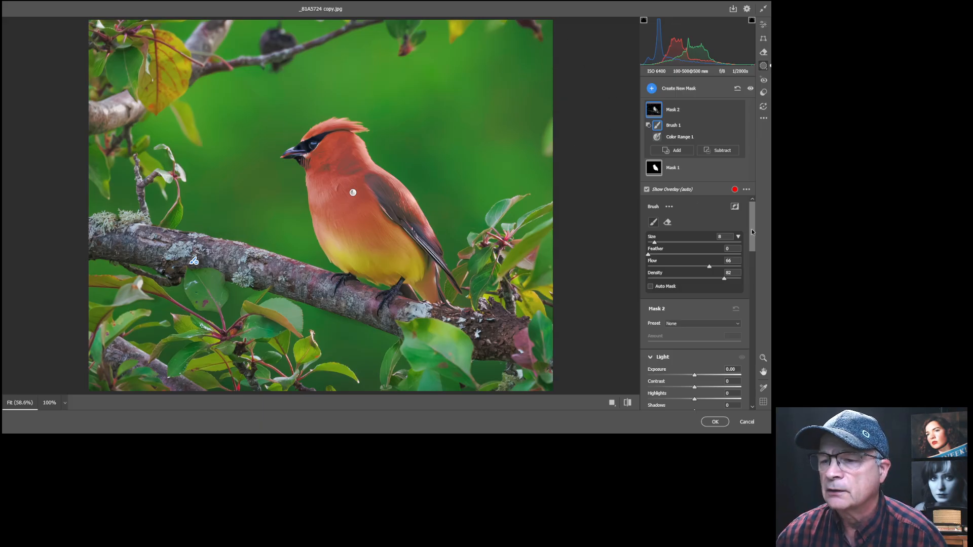
{"action": "left_click_drag", "start_coordinate": [752, 220], "coordinate": [750, 266]}
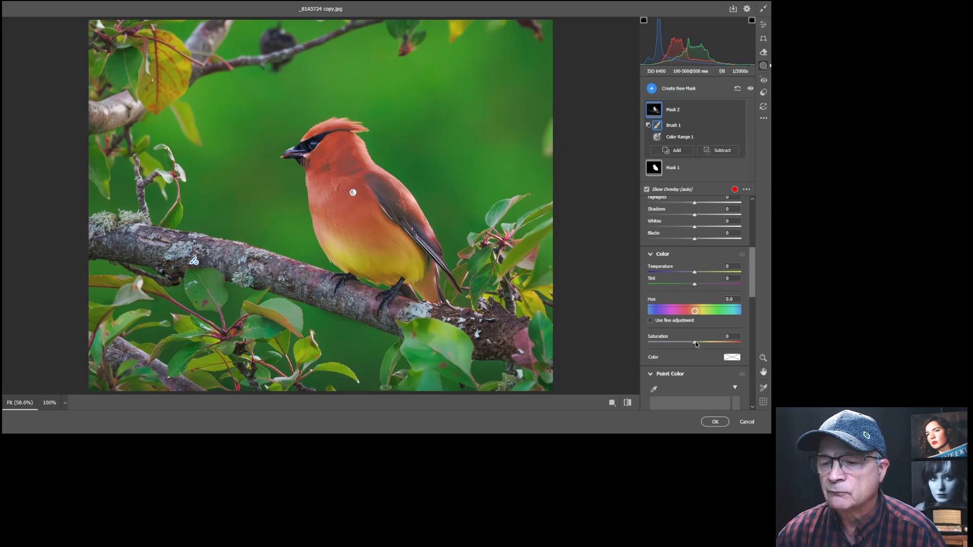
Tune Mask 2's Saturation and Temperature, finishing with Saturation +30 on the waxwing's breast.
{"action": "left_click_drag", "start_coordinate": [695, 341], "coordinate": [768, 349]}
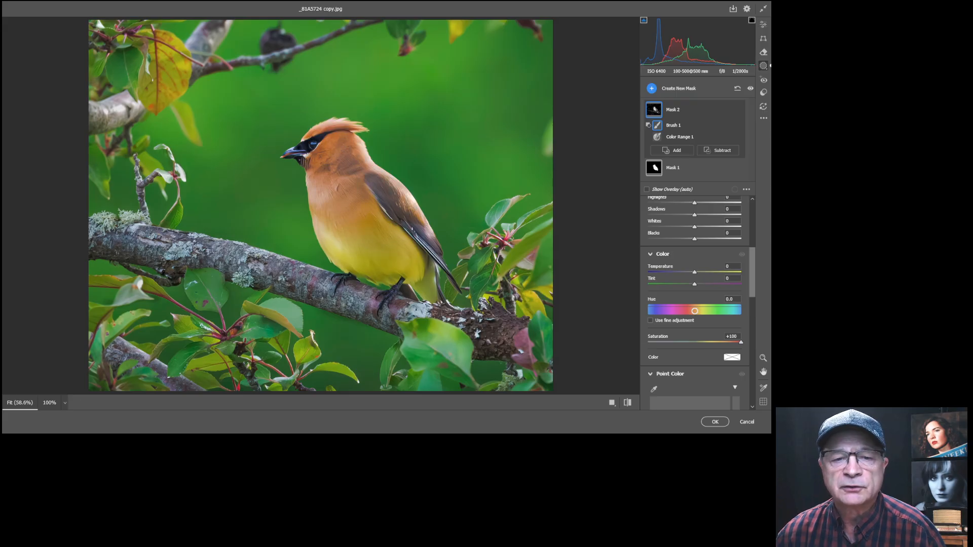
{"action": "left_click_drag", "start_coordinate": [716, 348], "coordinate": [696, 343]}
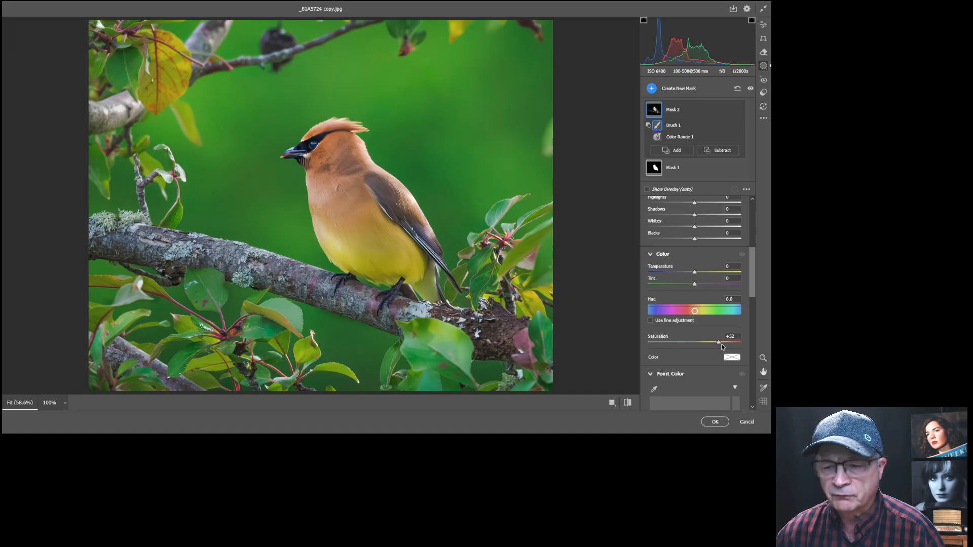
{"action": "left_click_drag", "start_coordinate": [703, 342], "coordinate": [704, 342]}
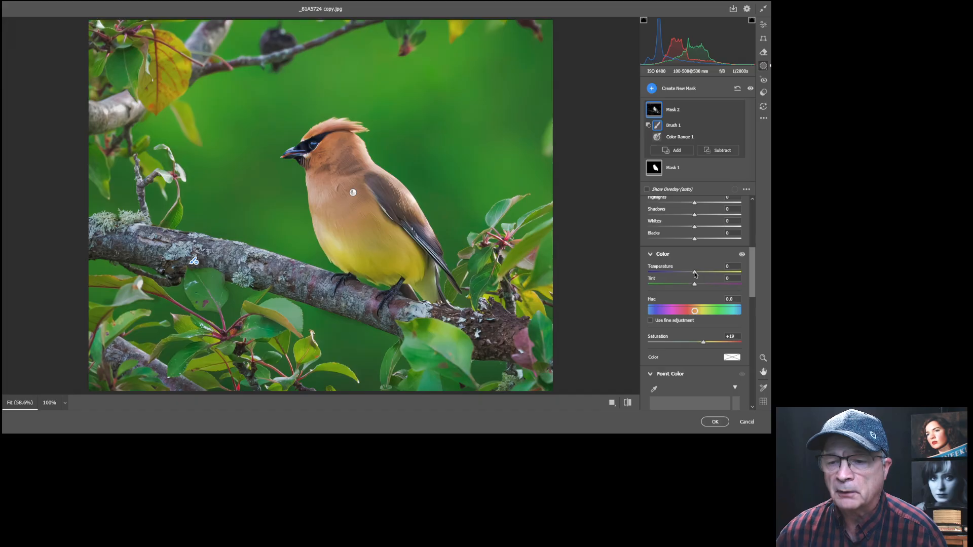
{"action": "left_click_drag", "start_coordinate": [694, 274], "coordinate": [695, 273]}
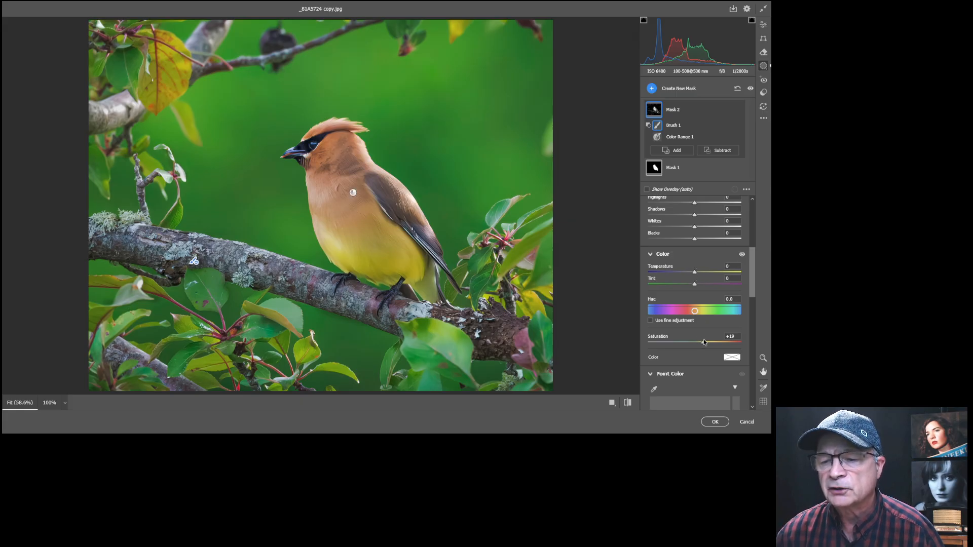
{"action": "mouse_move", "coordinate": [703, 343]}
{"action": "left_mouse_down"}
{"action": "mouse_move", "coordinate": [693, 343]}
{"action": "mouse_move", "coordinate": [709, 345]}
{"action": "left_mouse_up"}
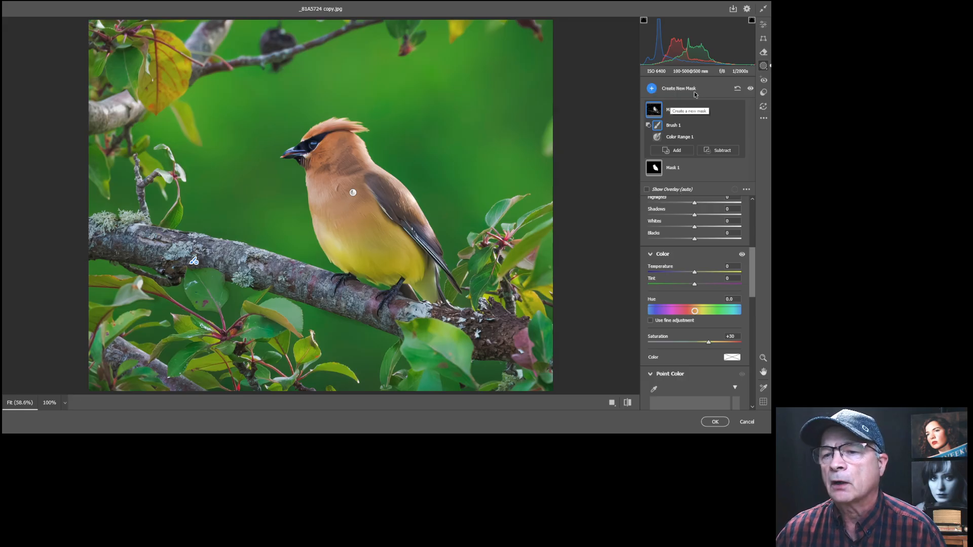
Add Mask 3 with Select Background and darken the background's Exposure to -0.70.
{"action": "left_click", "coordinate": [652, 89]}
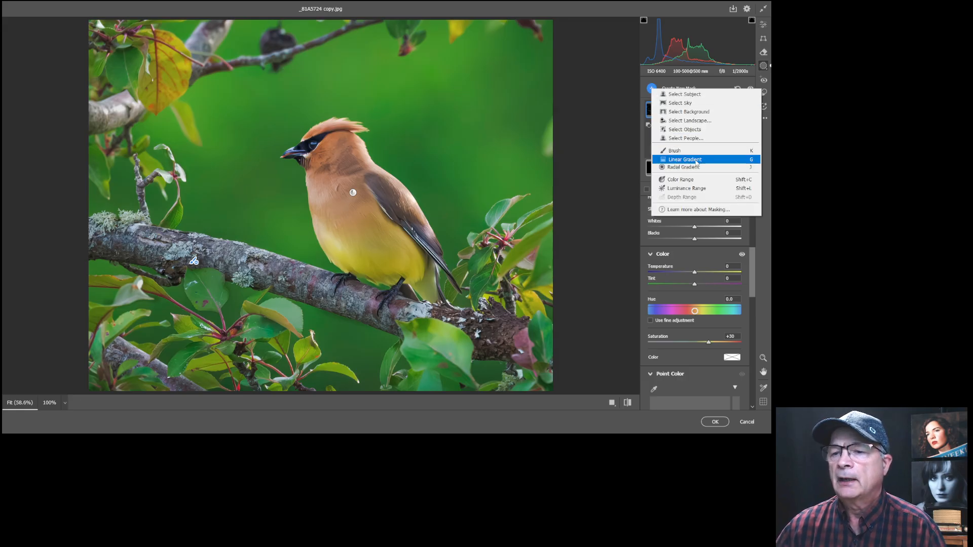
{"action": "left_click", "coordinate": [689, 112]}
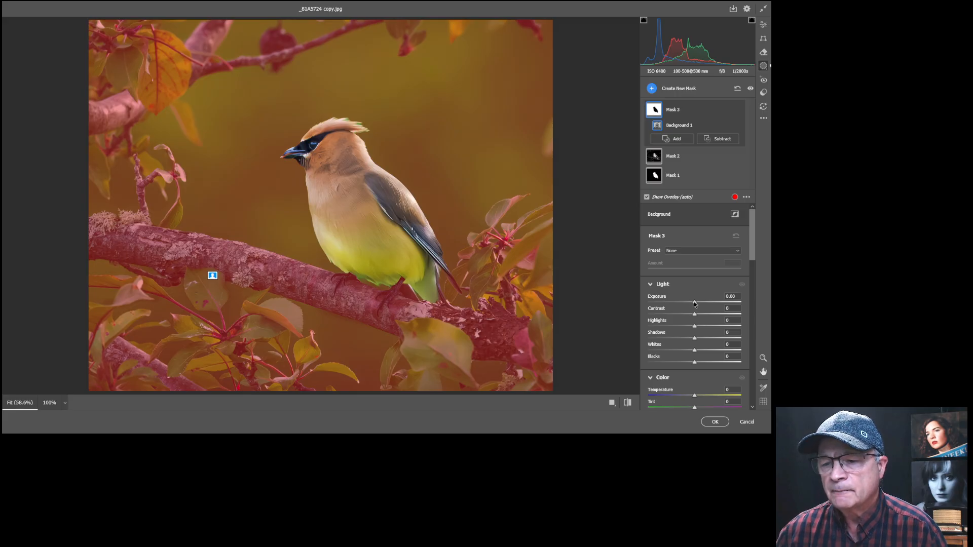
{"action": "left_click_drag", "start_coordinate": [694, 303], "coordinate": [687, 305]}
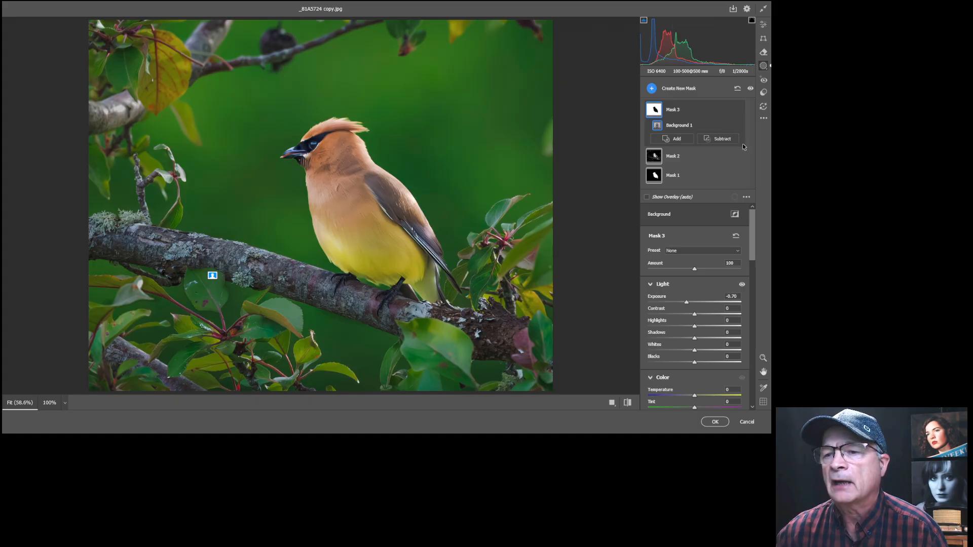
Brush the upper branches out of Mask 3 with a smaller brush, down to size 3.
{"action": "left_click", "coordinate": [723, 141]}
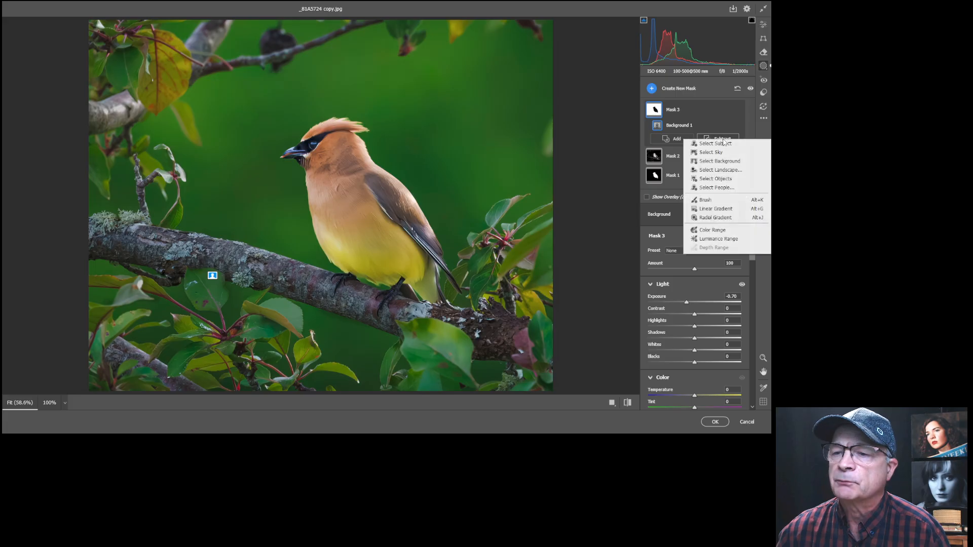
{"action": "left_click", "coordinate": [714, 202]}
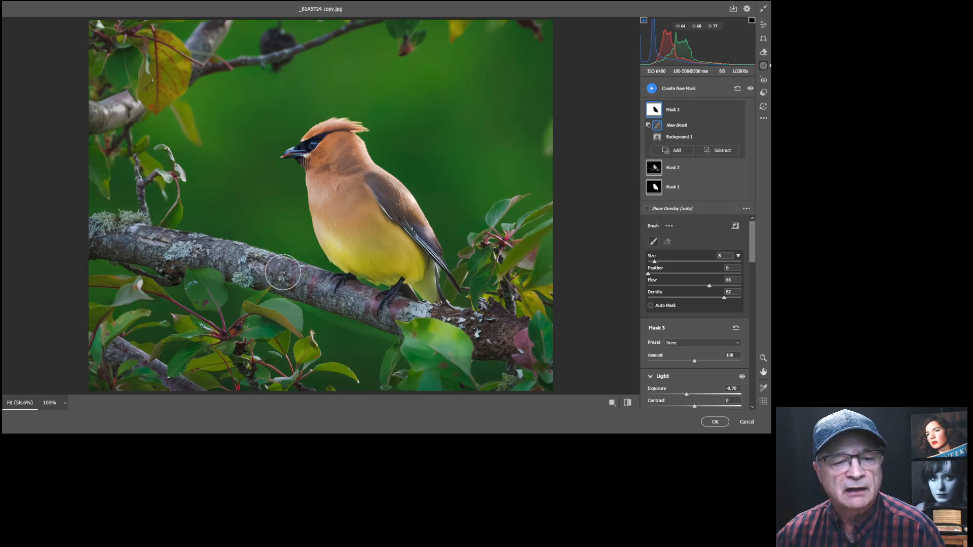
{"action": "left_click_drag", "start_coordinate": [104, 113], "coordinate": [112, 112]}
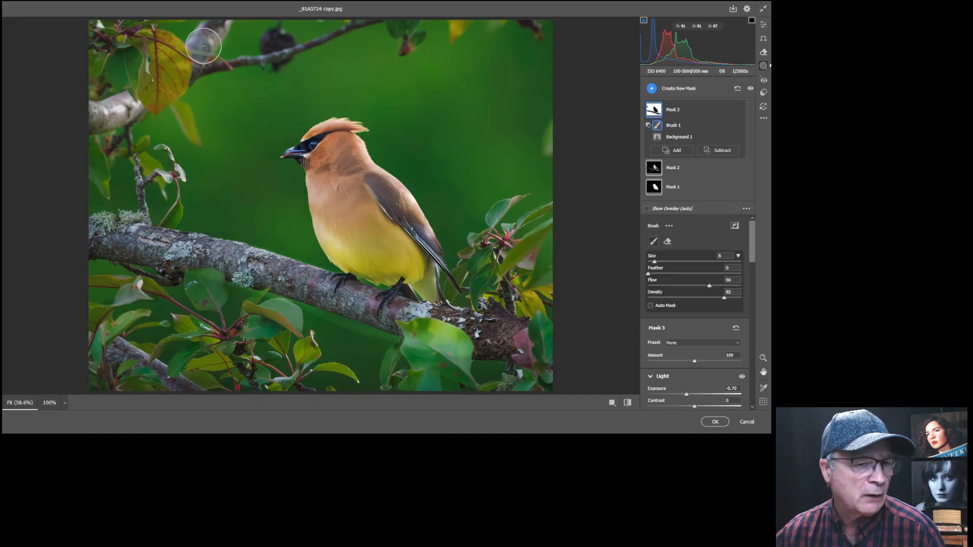
{"action": "key", "text": "bracketleft"}
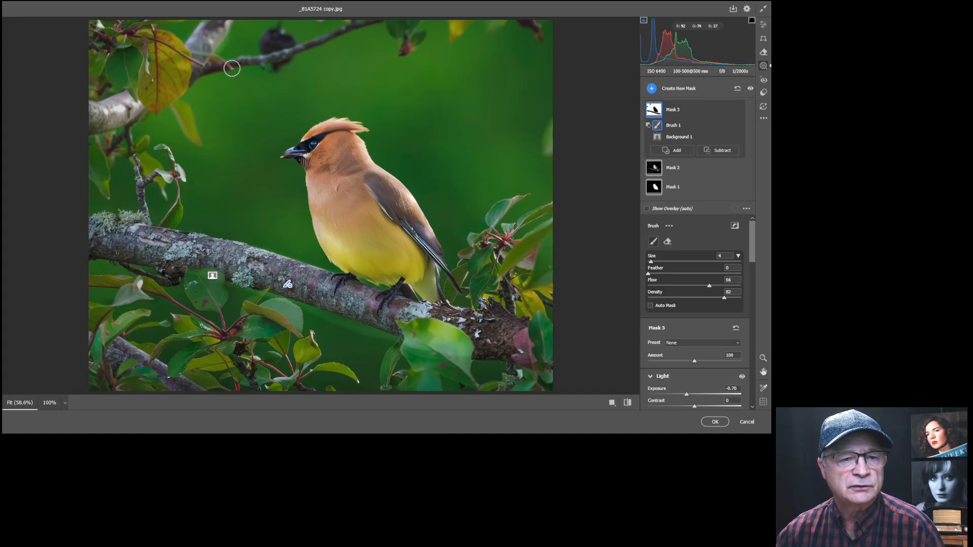
{"action": "key", "text": "bracketleft"}
{"action": "left_click_drag", "start_coordinate": [198, 71], "coordinate": [375, 18]}
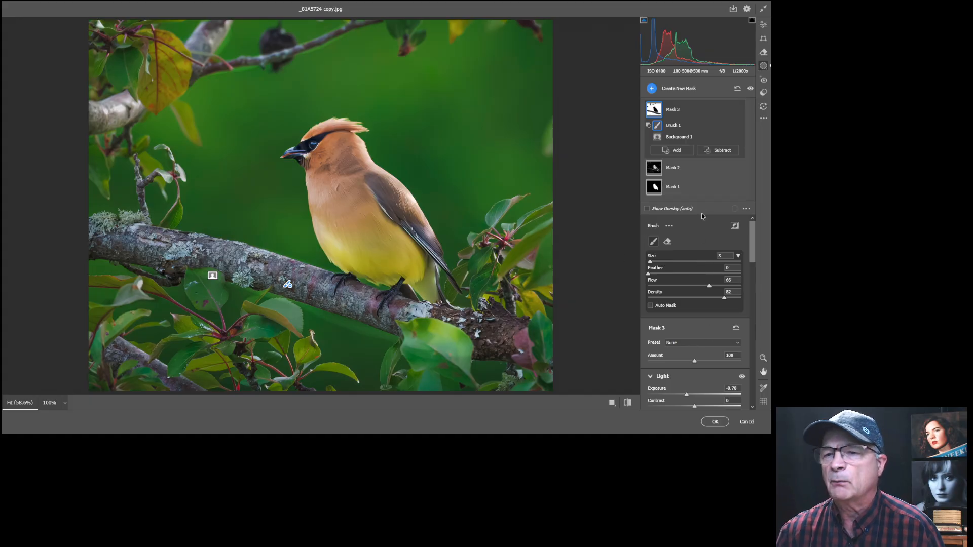
Change Mask 3's background Exposure from -0.70 to +0.10.
{"action": "scroll", "coordinate": [723, 323], "scroll_direction": "down", "scroll_amount": 1}
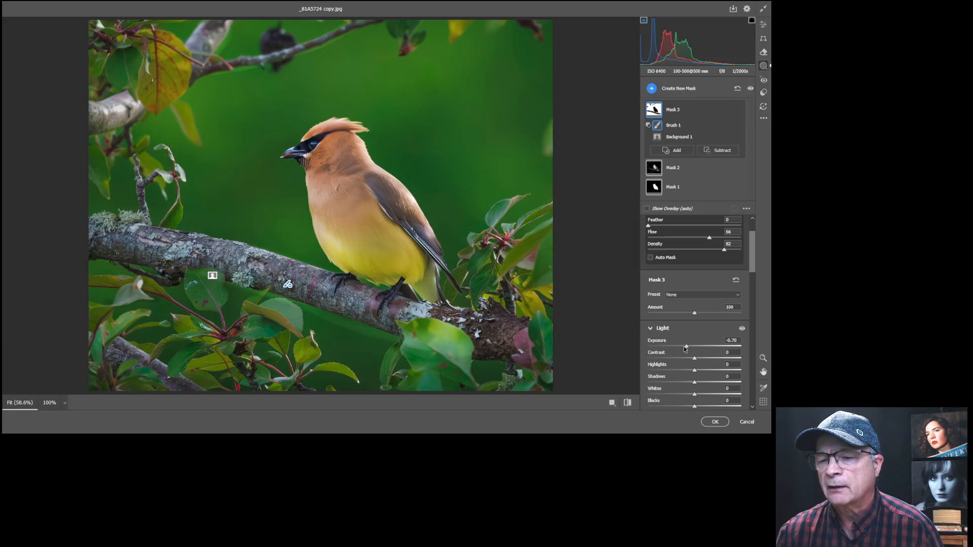
{"action": "left_click_drag", "start_coordinate": [687, 348], "coordinate": [697, 346]}
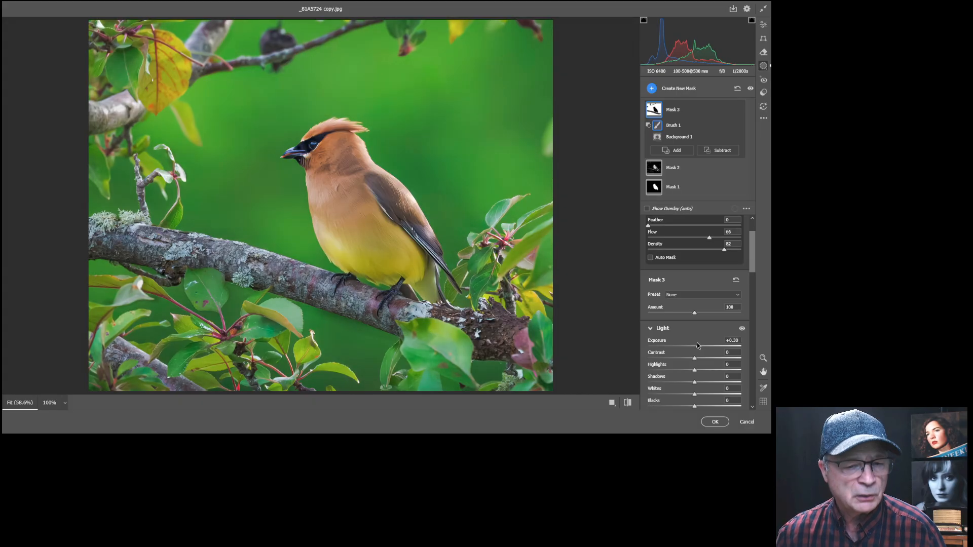
{"action": "left_click_drag", "start_coordinate": [698, 346], "coordinate": [696, 344]}
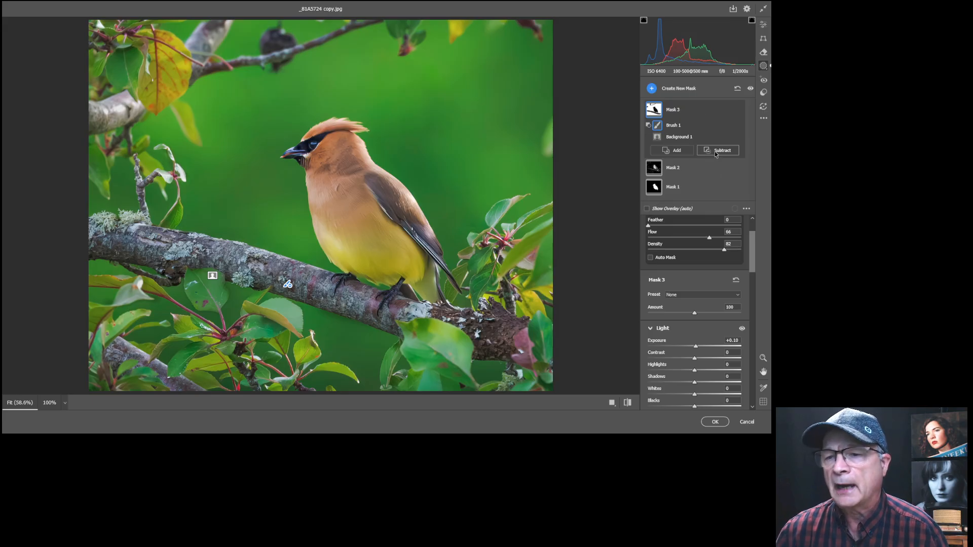
Zoom in on the waxwing's head and create Mask 4 by boxing the eye with Select Objects.
{"action": "left_click", "coordinate": [652, 89]}
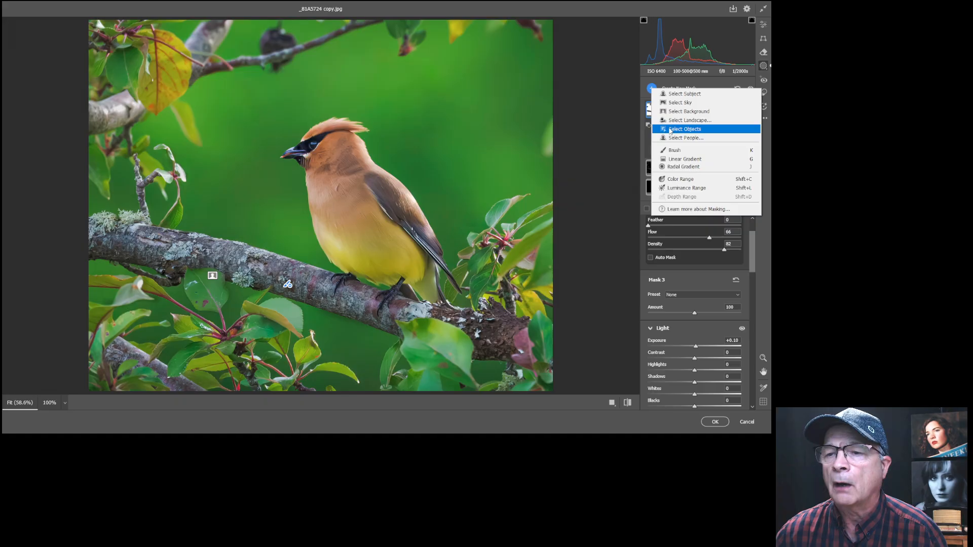
{"action": "left_click", "coordinate": [684, 129]}
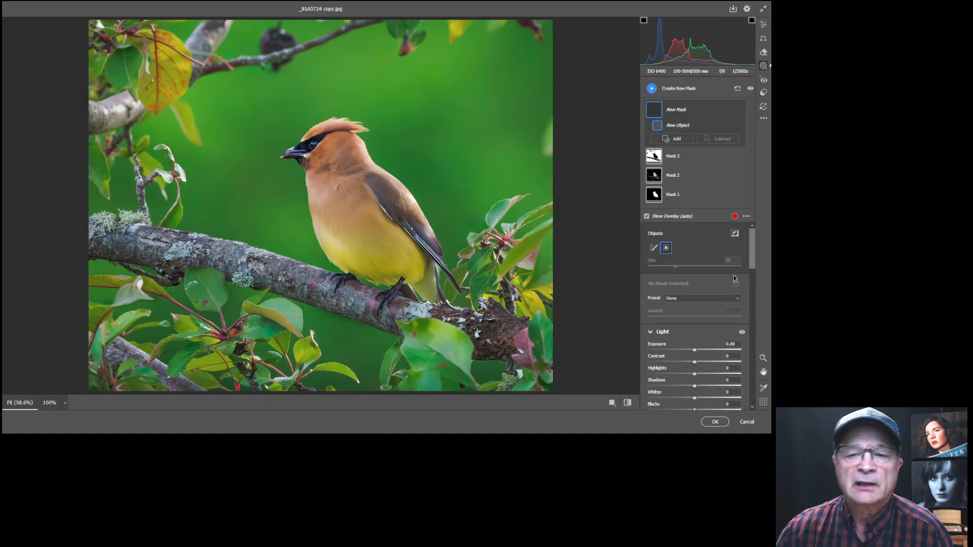
{"action": "left_click", "coordinate": [763, 358]}
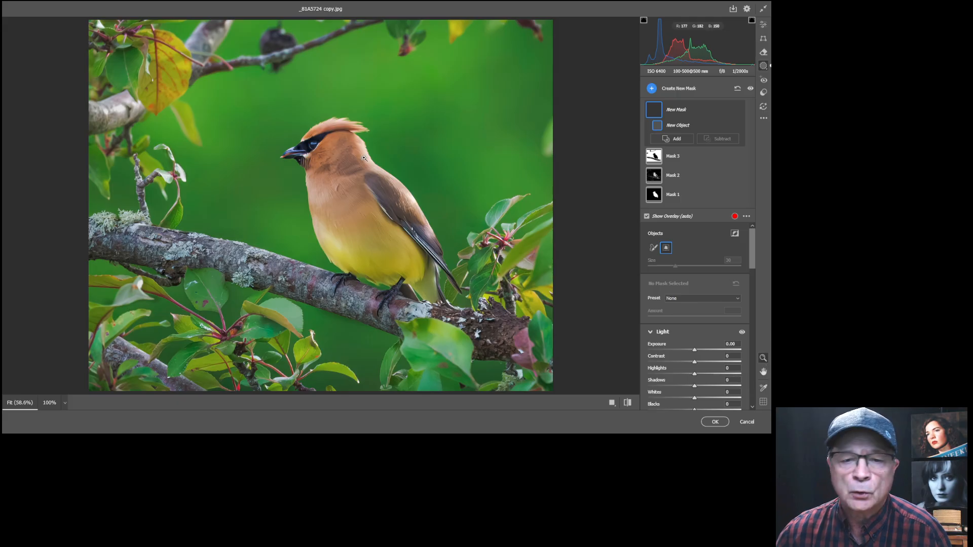
{"action": "left_click_drag", "start_coordinate": [336, 143], "coordinate": [396, 133]}
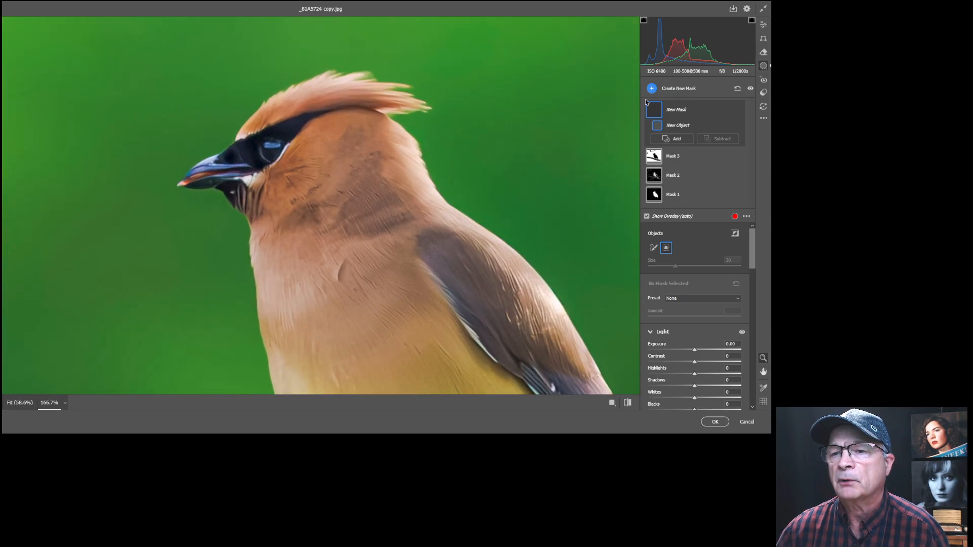
{"action": "left_click", "coordinate": [650, 88]}
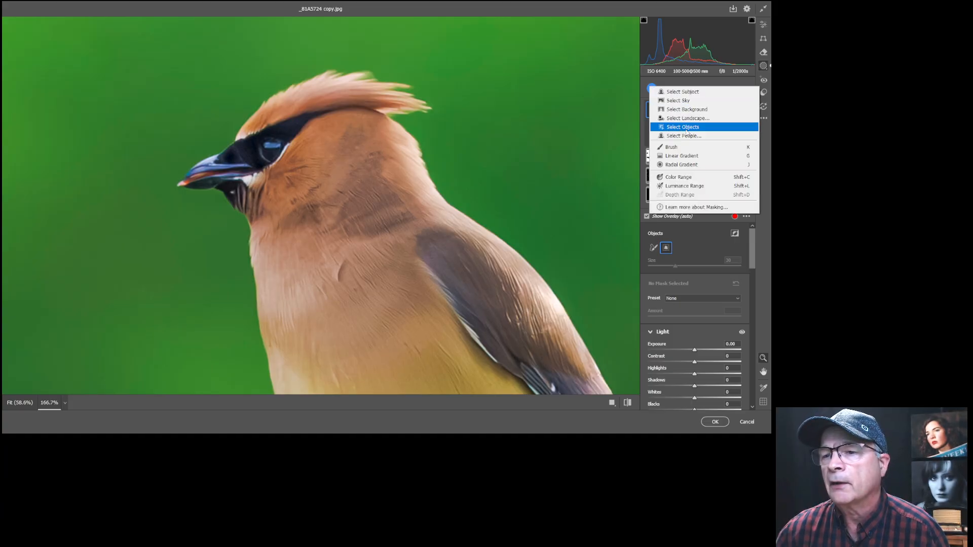
{"action": "left_click", "coordinate": [693, 128]}
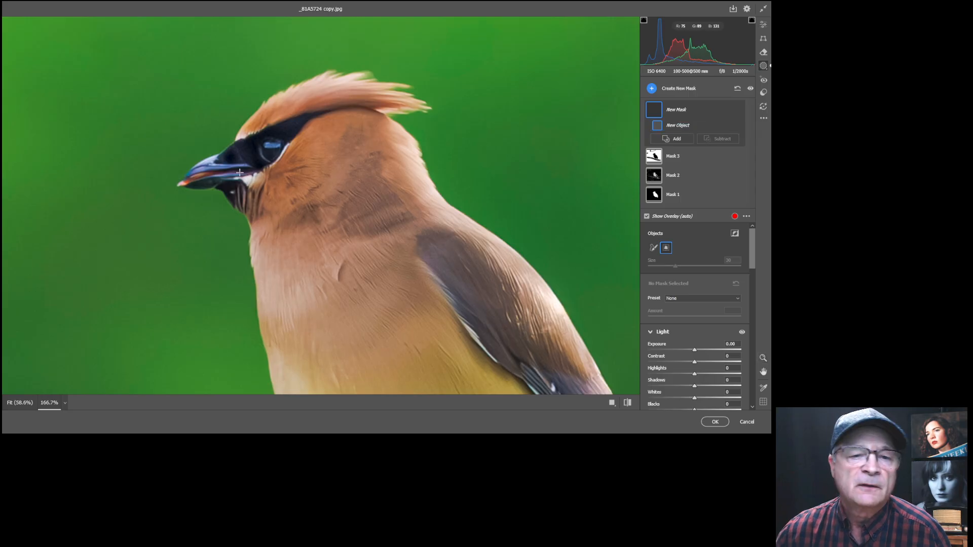
{"action": "left_click_drag", "start_coordinate": [259, 142], "coordinate": [283, 163]}
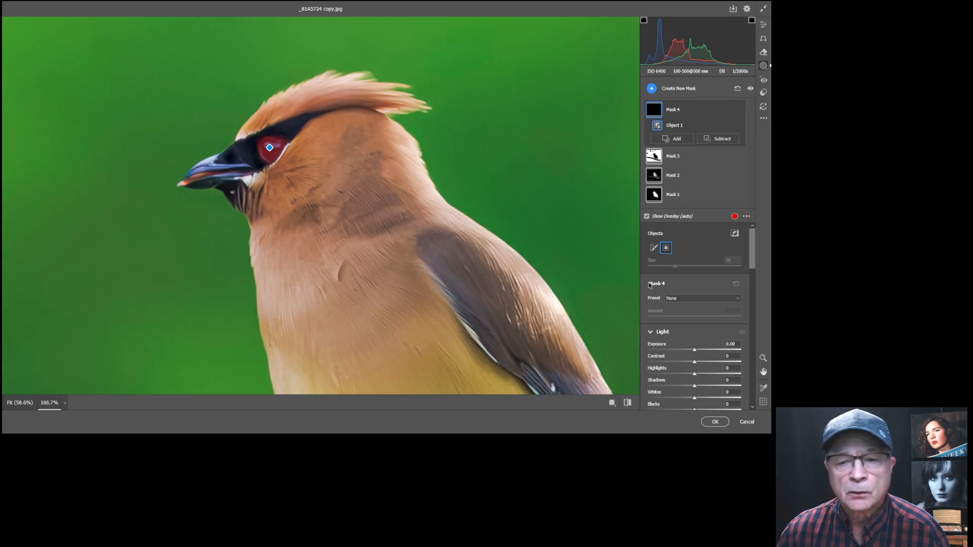
Give Mask 4 Exposure +0.40, Whites +39 and Blacks -19, then zoom back out to Fit view.
{"action": "left_click_drag", "start_coordinate": [695, 351], "coordinate": [700, 352]}
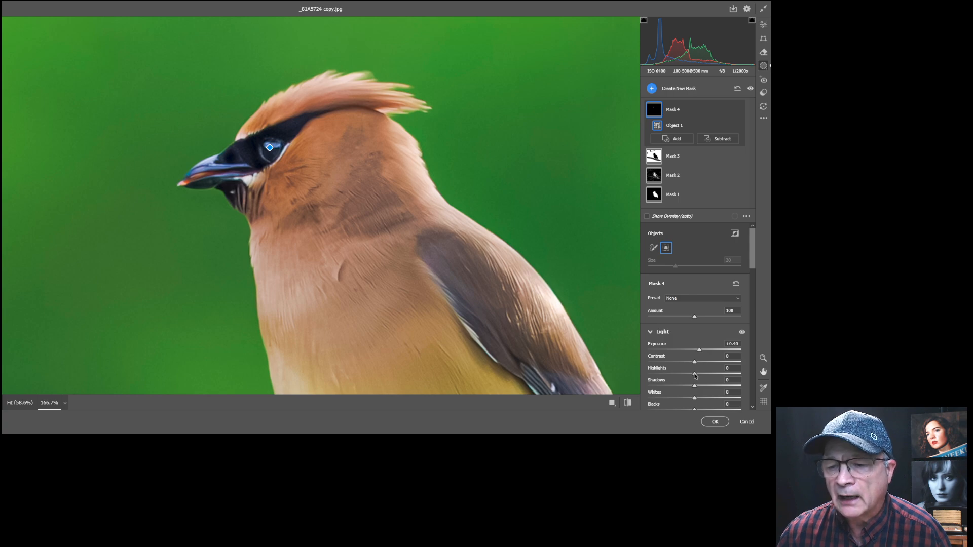
{"action": "left_click_drag", "start_coordinate": [694, 400], "coordinate": [712, 399]}
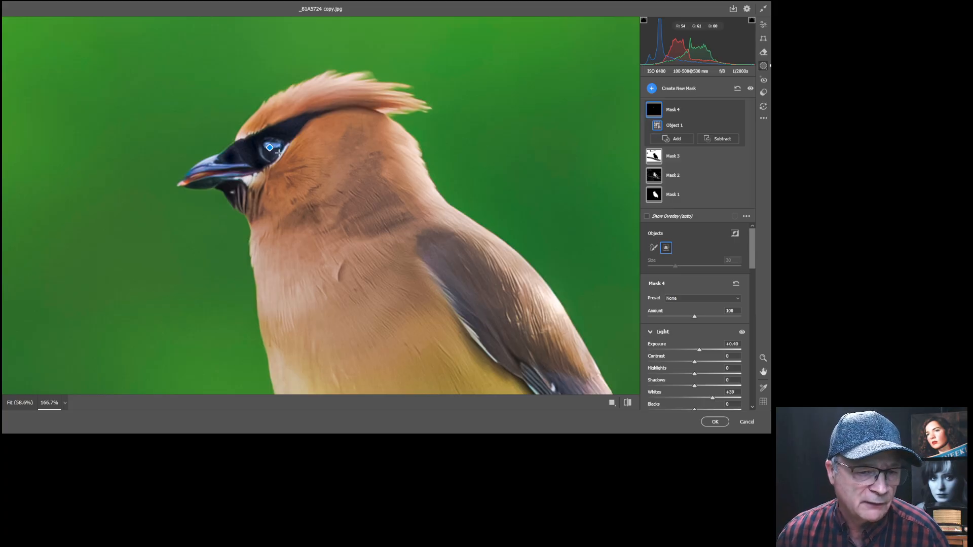
{"action": "left_click_drag", "start_coordinate": [753, 262], "coordinate": [752, 280]}
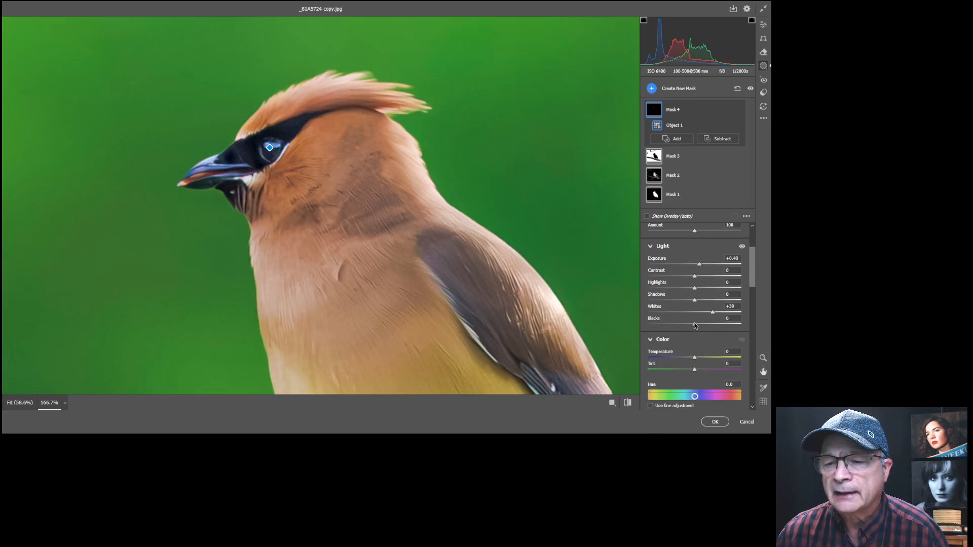
{"action": "left_click_drag", "start_coordinate": [695, 326], "coordinate": [686, 324]}
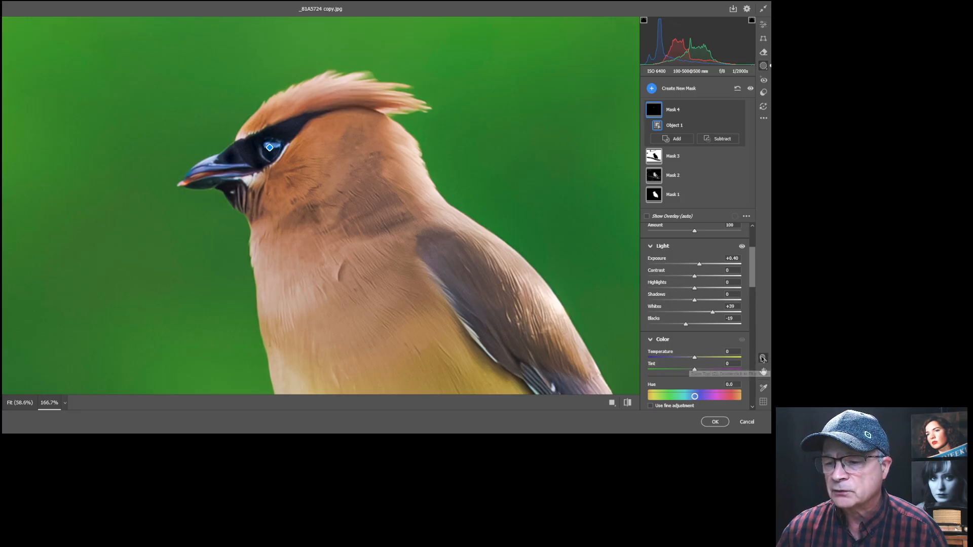
{"action": "left_click", "coordinate": [764, 359]}
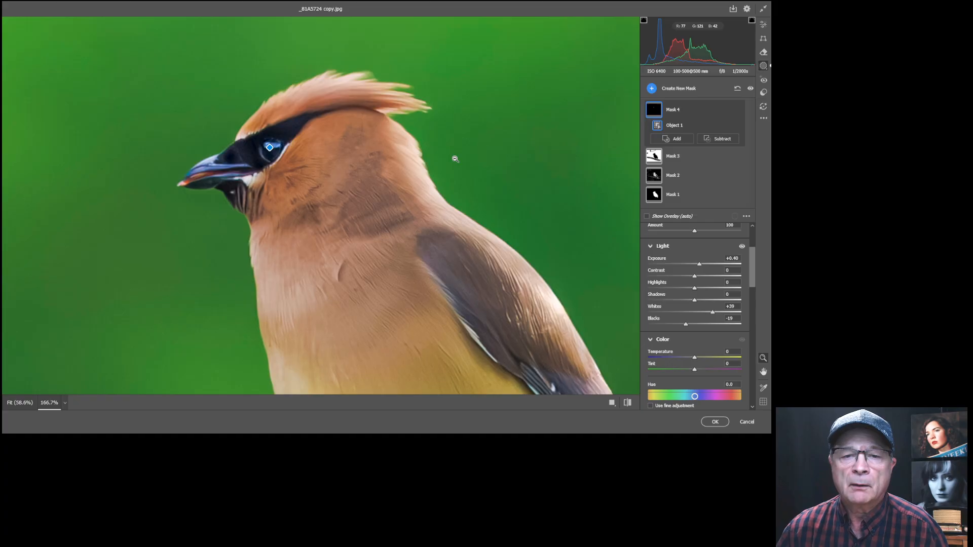
{"action": "left_click", "coordinate": [455, 158], "text": "alt"}
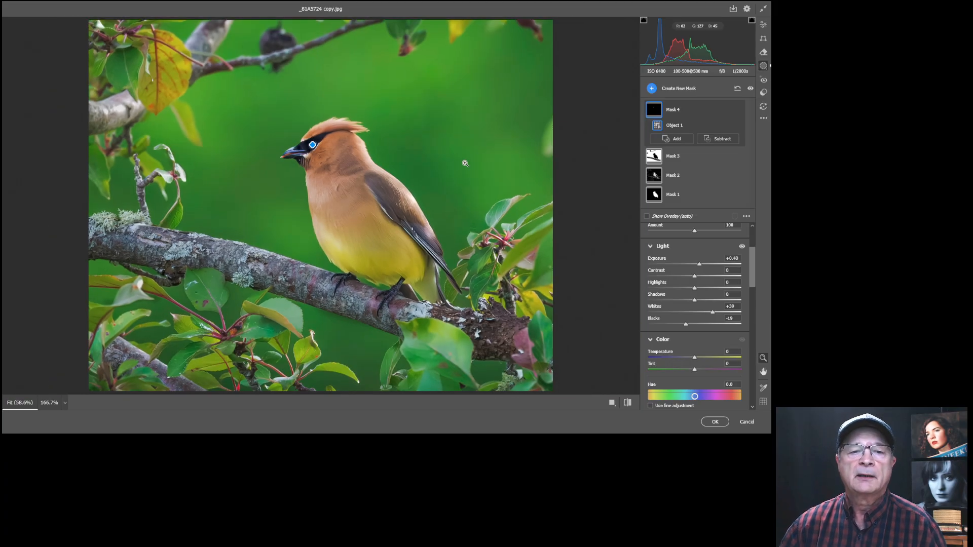
{"action": "left_click", "coordinate": [764, 27]}
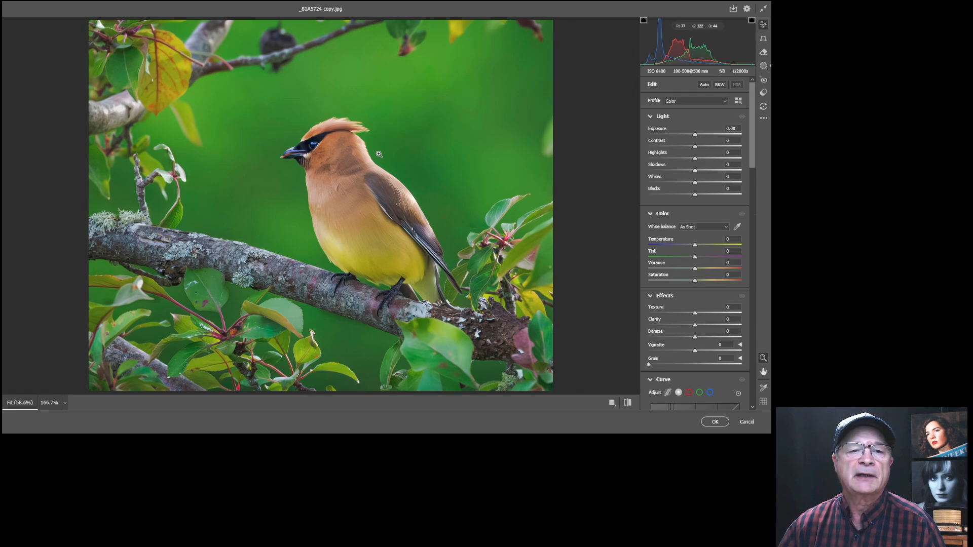
{"action": "left_click_drag", "start_coordinate": [328, 173], "coordinate": [388, 156]}
{"action": "left_click_drag", "start_coordinate": [406, 154], "coordinate": [326, 162]}
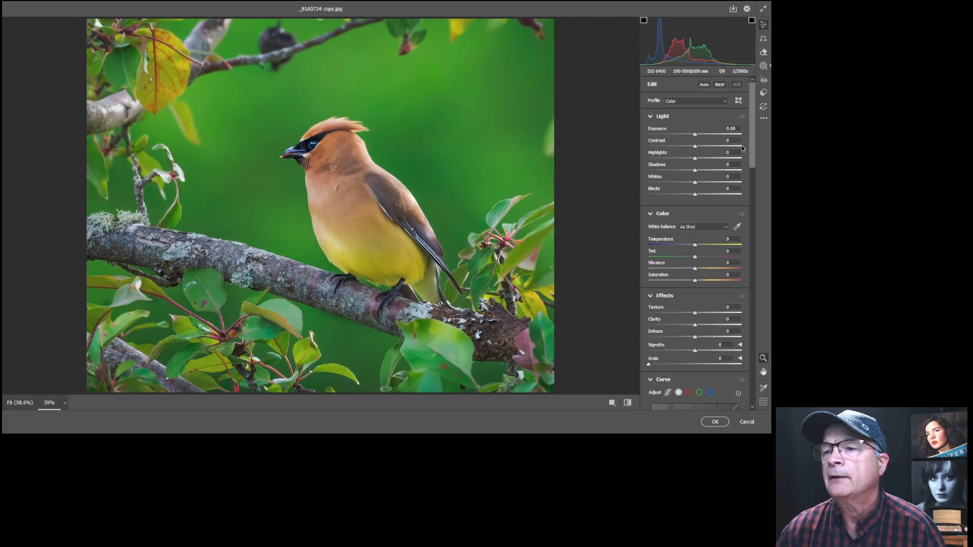
{"action": "left_click", "coordinate": [763, 66]}
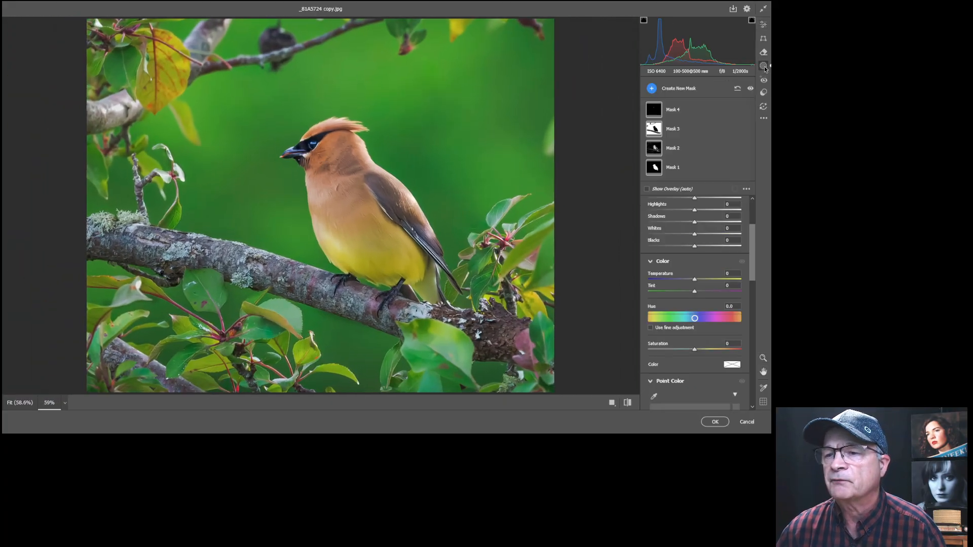
{"action": "left_click", "coordinate": [750, 89]}
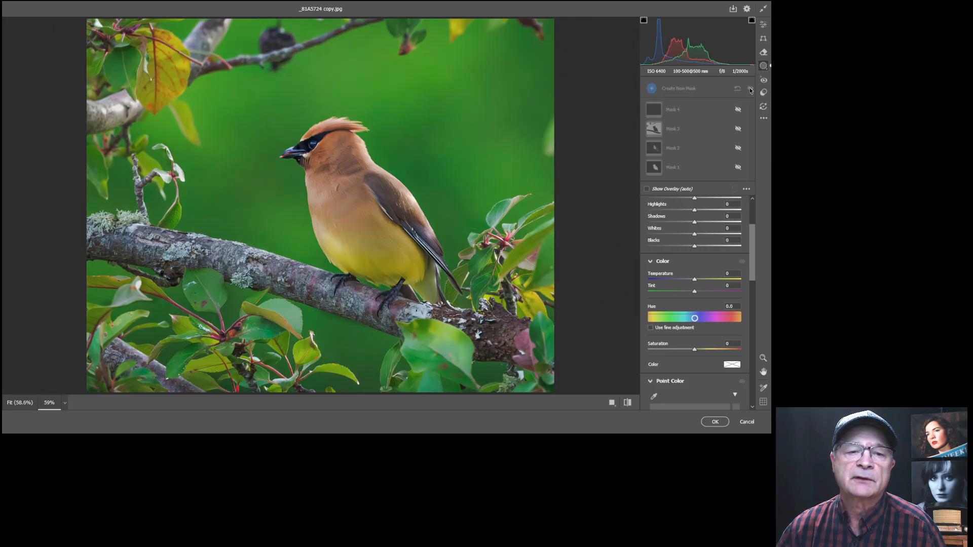
{"action": "left_click", "coordinate": [750, 89]}
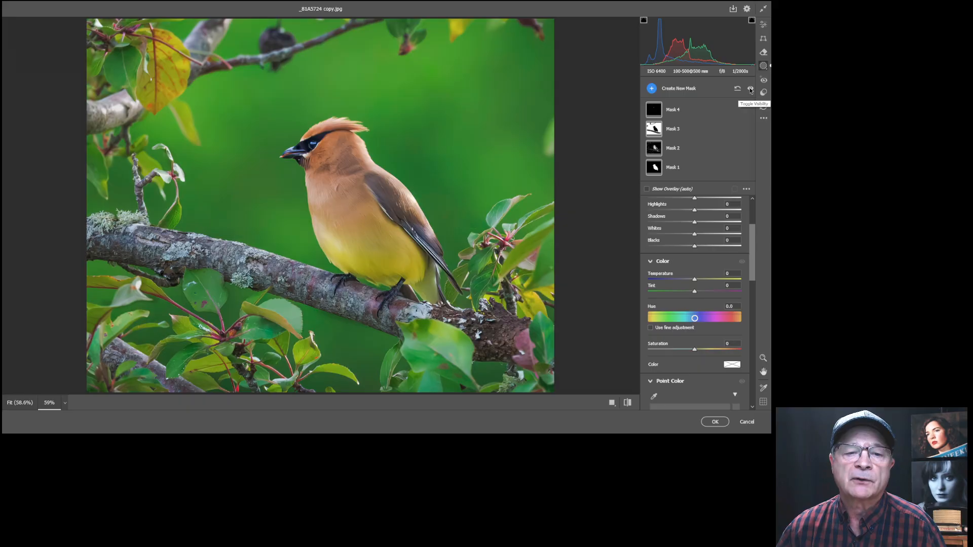
{"action": "left_click", "coordinate": [750, 89]}
{"action": "left_click", "coordinate": [750, 89]}
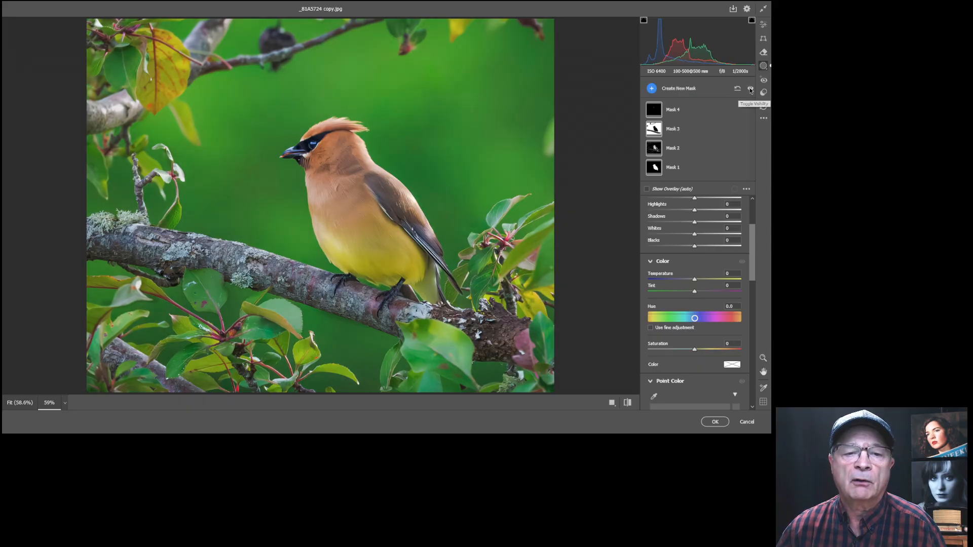
{"action": "left_click", "coordinate": [750, 89]}
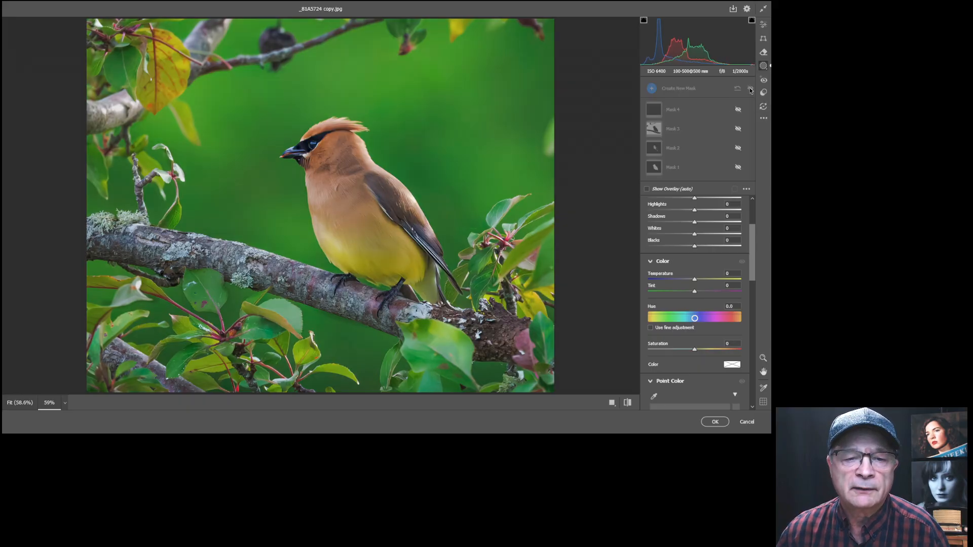
{"action": "left_click", "coordinate": [750, 89]}
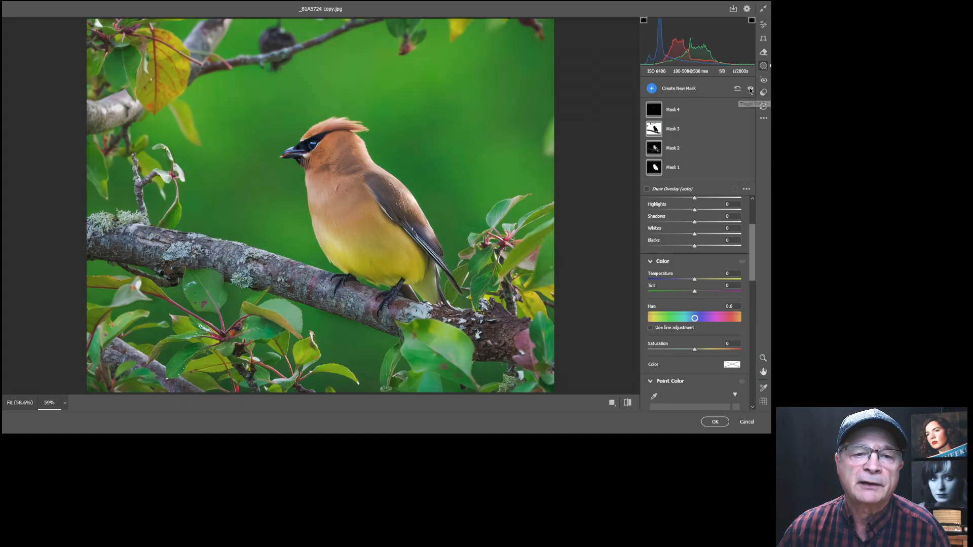
{"action": "left_click", "coordinate": [750, 89]}
{"action": "left_click", "coordinate": [751, 89]}
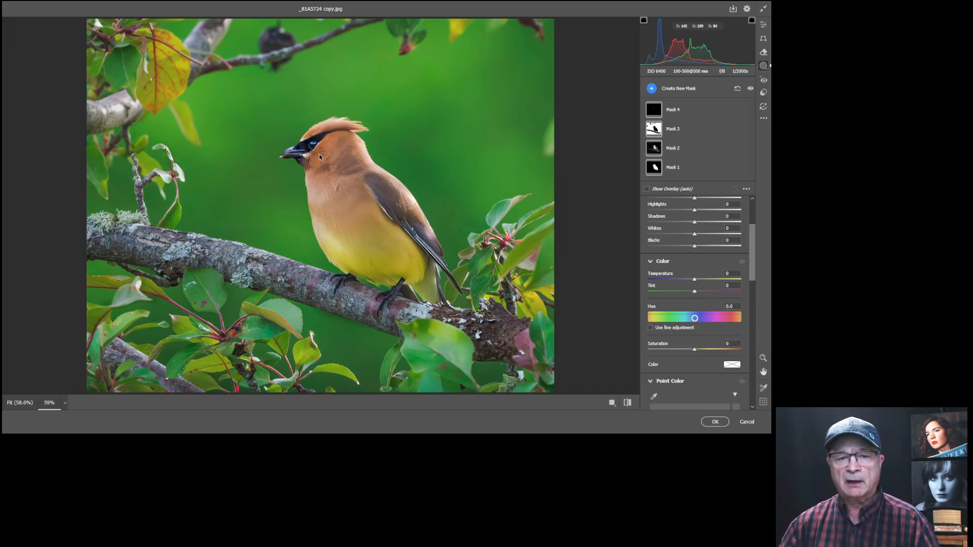
Apply the Camera Raw edits to the waxwing photo and switch to the 16 9.tif portrait.
{"action": "left_click", "coordinate": [715, 423]}
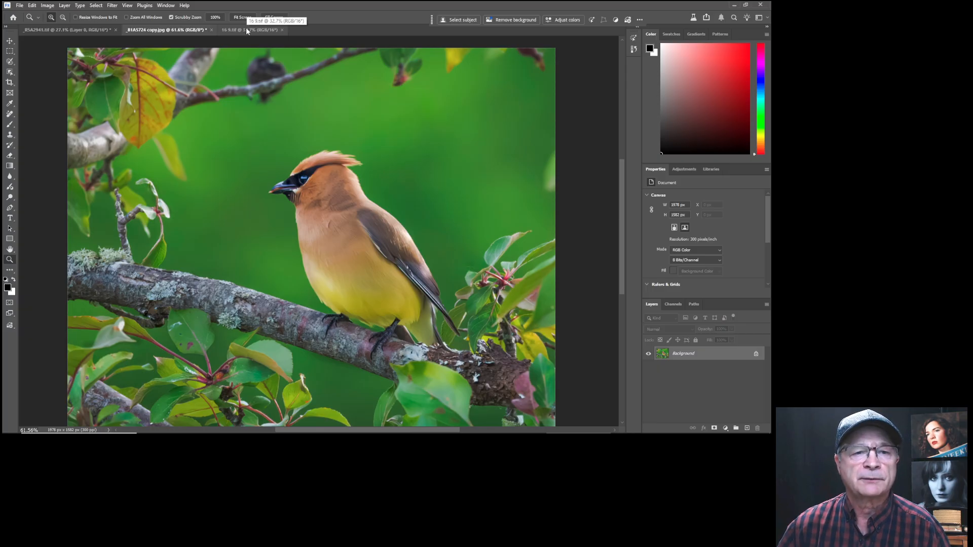
{"action": "left_click", "coordinate": [246, 30]}
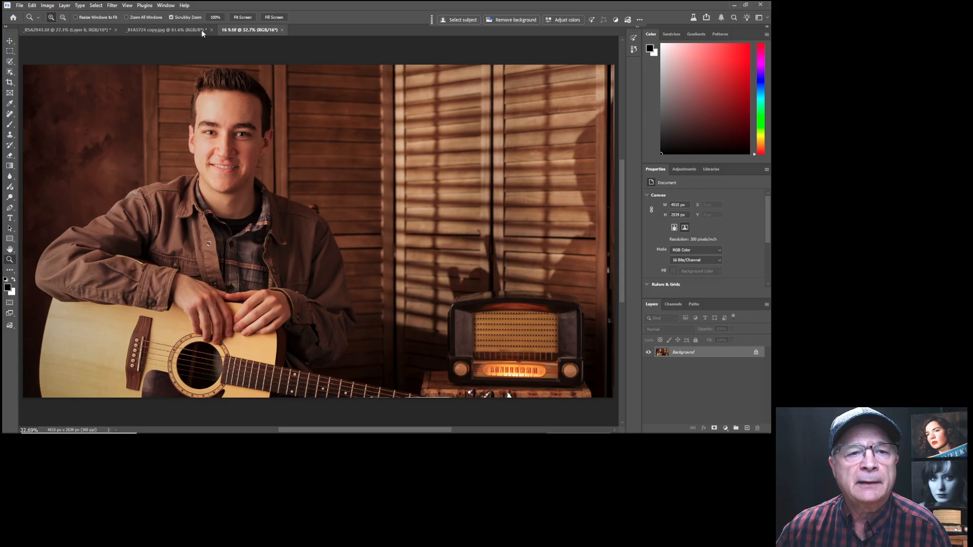
Open the guitar portrait in Camera Raw Filter and create an Entire Person mask for Person 1.
{"action": "left_click", "coordinate": [112, 6]}
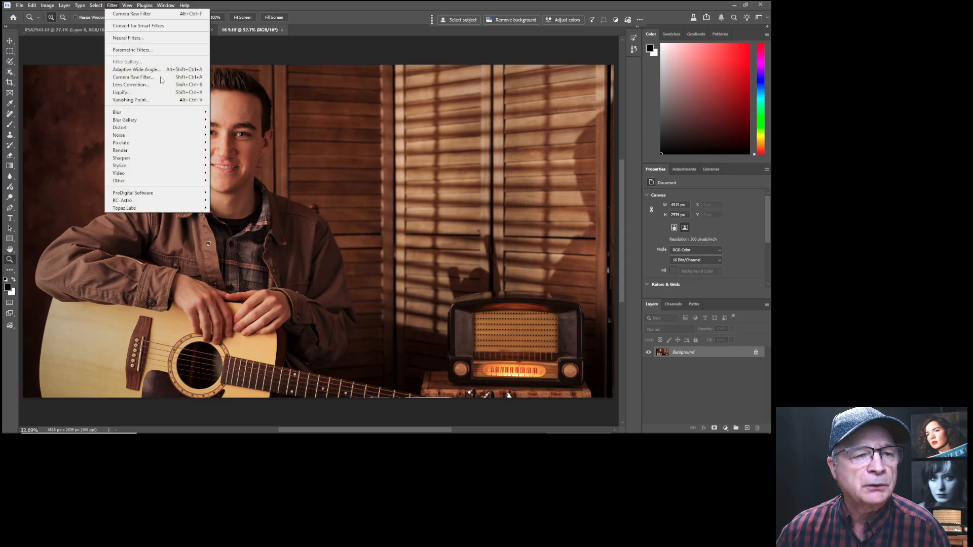
{"action": "left_click", "coordinate": [131, 77]}
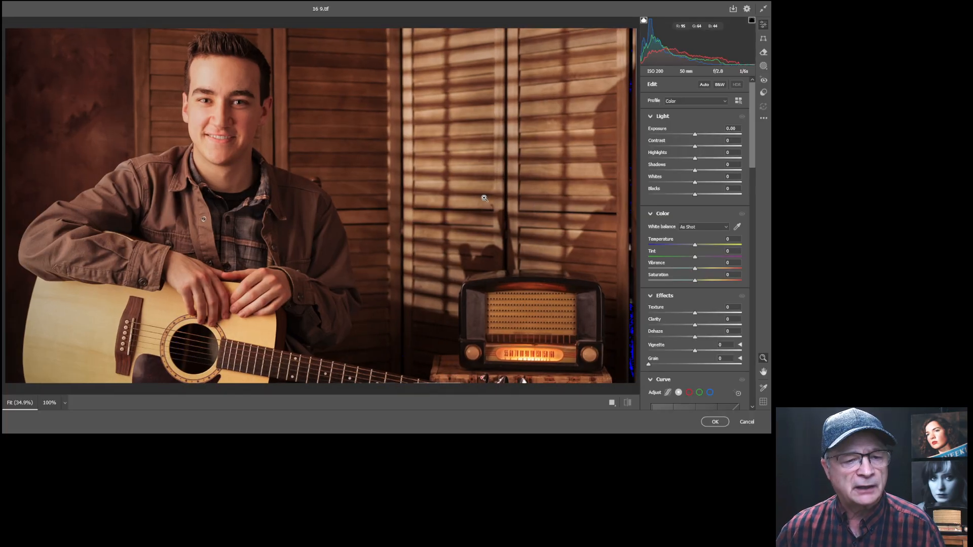
{"action": "left_click", "coordinate": [763, 66]}
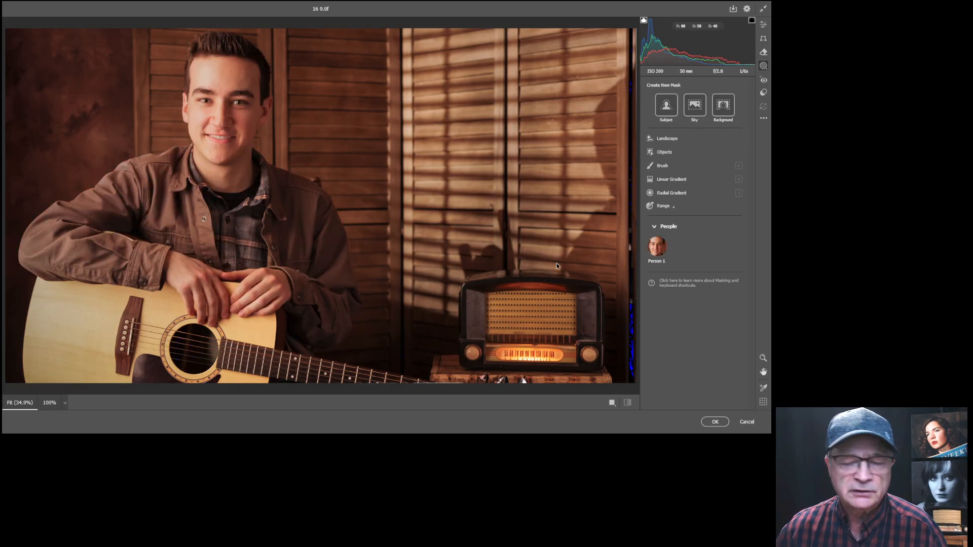
{"action": "left_click", "coordinate": [655, 248]}
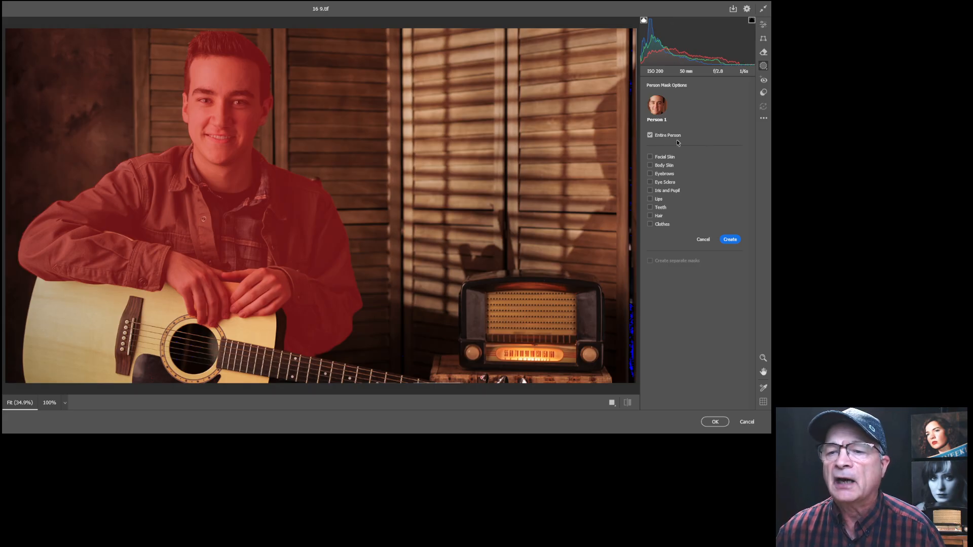
{"action": "left_click", "coordinate": [730, 240]}
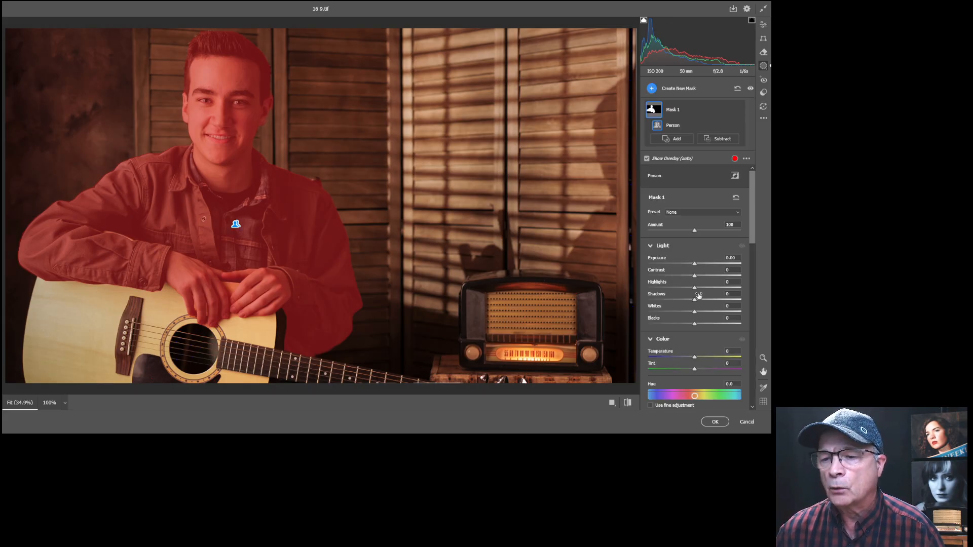
{"action": "left_click_drag", "start_coordinate": [695, 263], "coordinate": [697, 264]}
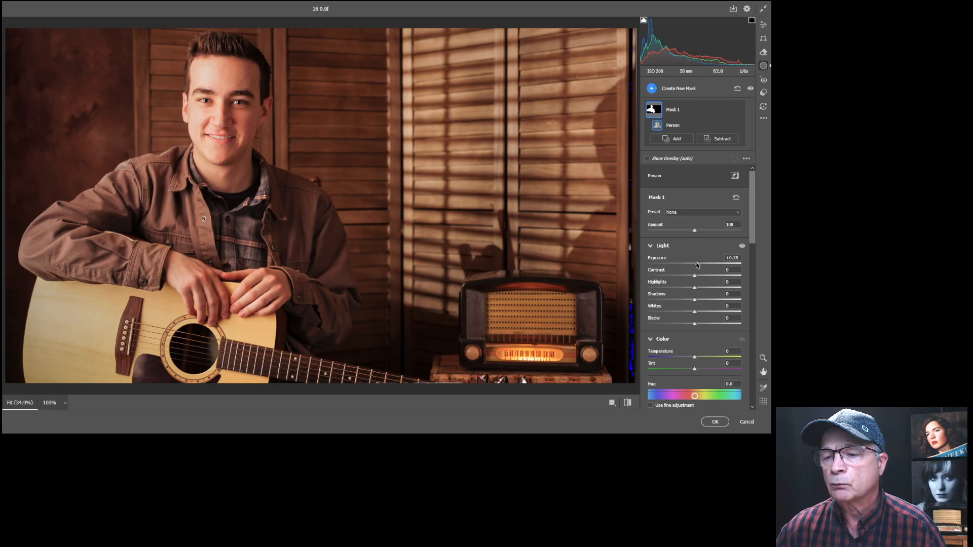
{"action": "double_click", "coordinate": [696, 264]}
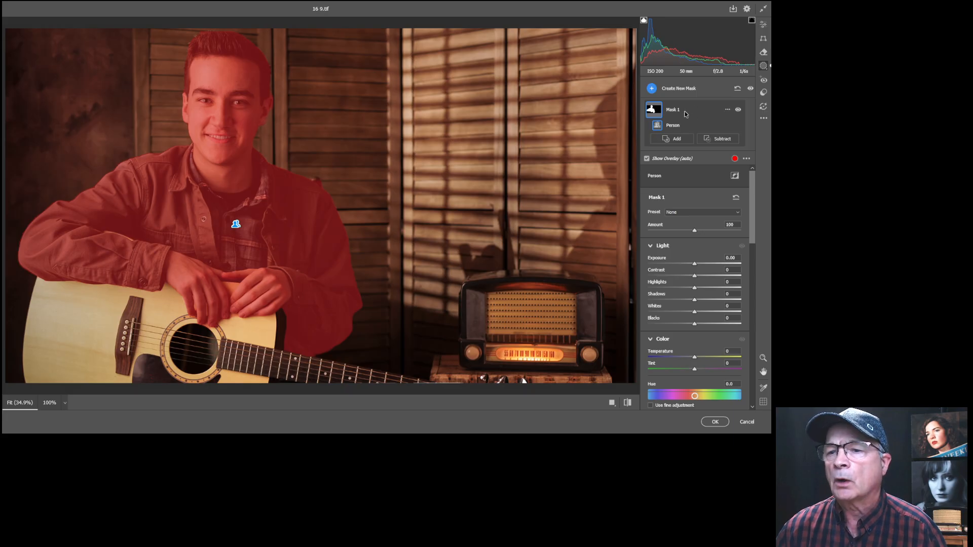
Create a Person 1 - Hair mask and raise its Exposure to +0.85.
{"action": "left_click", "coordinate": [652, 90]}
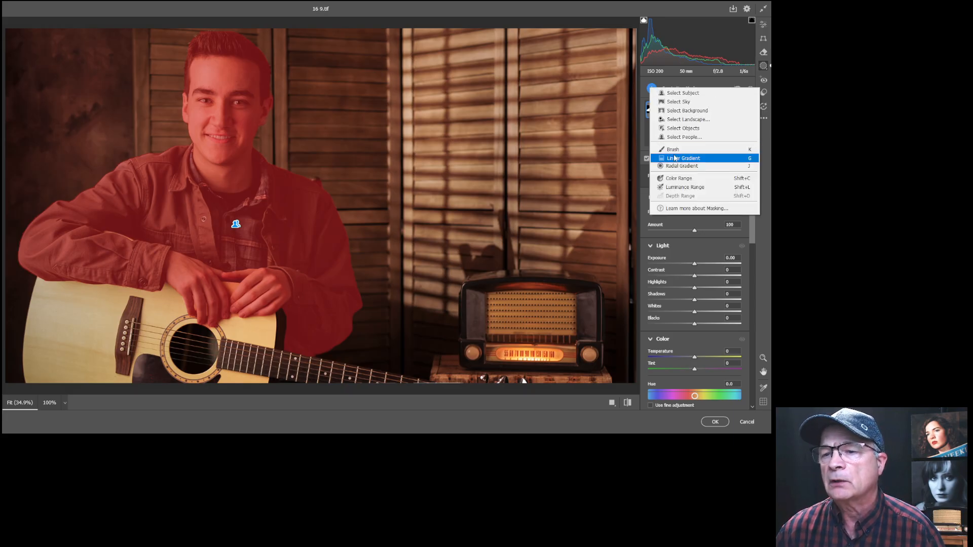
{"action": "left_click", "coordinate": [675, 138]}
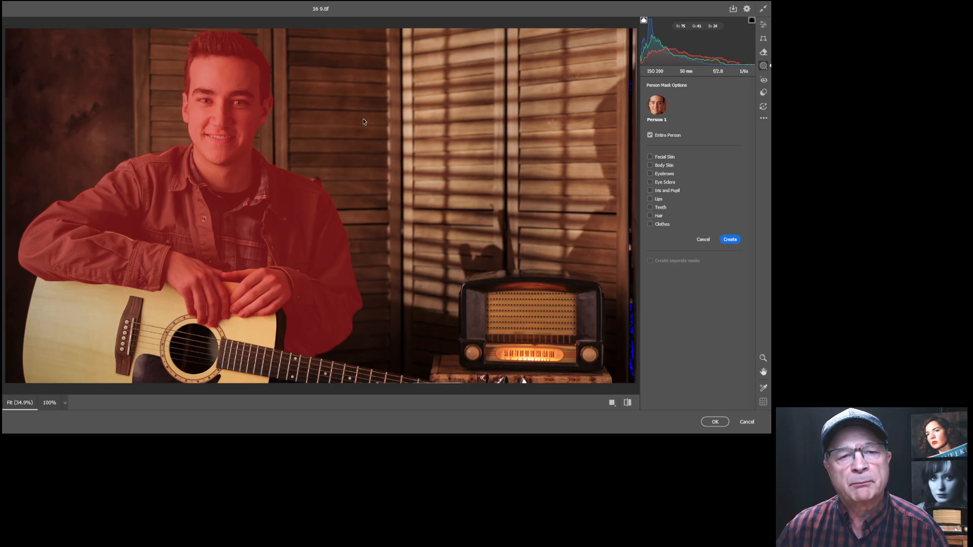
{"action": "left_click", "coordinate": [651, 217]}
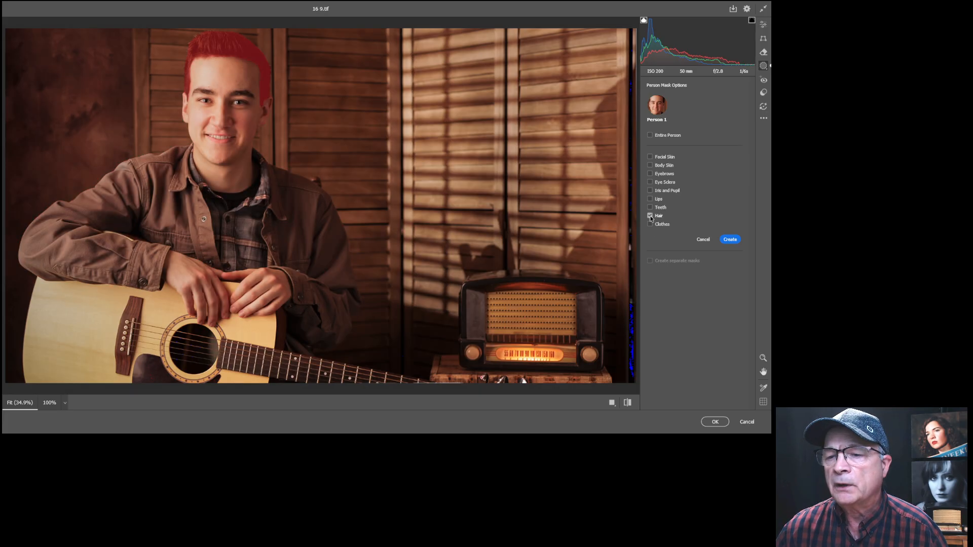
{"action": "left_click", "coordinate": [762, 358]}
{"action": "left_click_drag", "start_coordinate": [300, 39], "coordinate": [332, 51]}
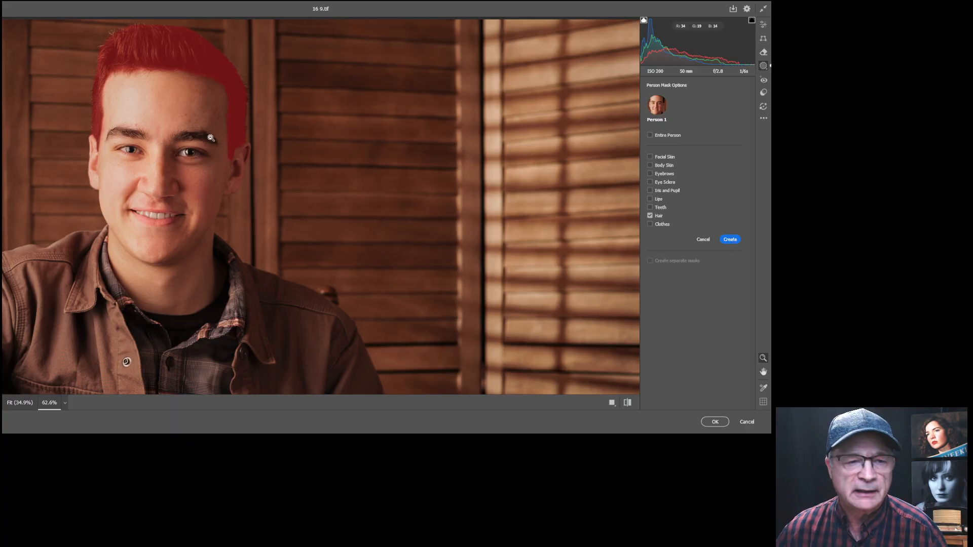
{"action": "left_click", "coordinate": [730, 239]}
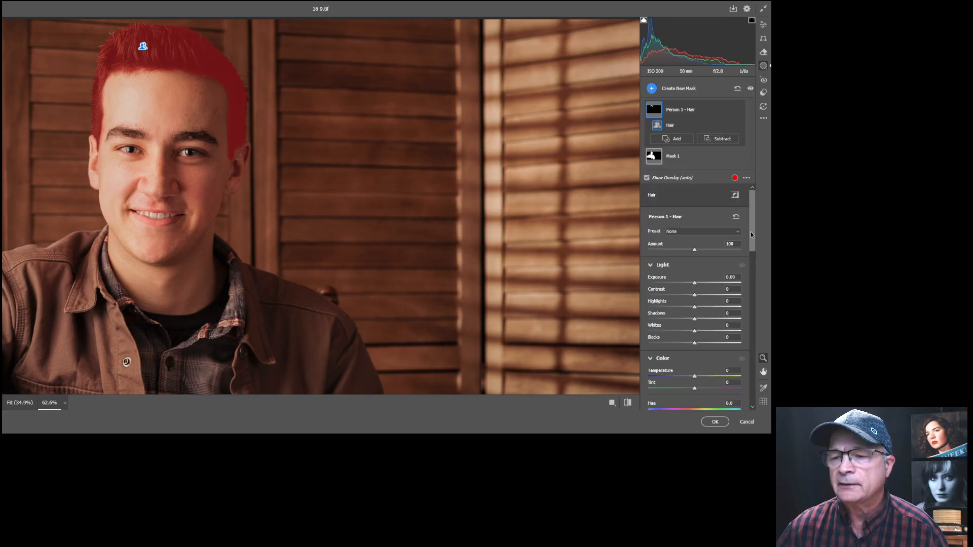
{"action": "mouse_move", "coordinate": [756, 218]}
{"action": "left_mouse_down"}
{"action": "mouse_move", "coordinate": [755, 258]}
{"action": "mouse_move", "coordinate": [756, 233]}
{"action": "left_mouse_up"}
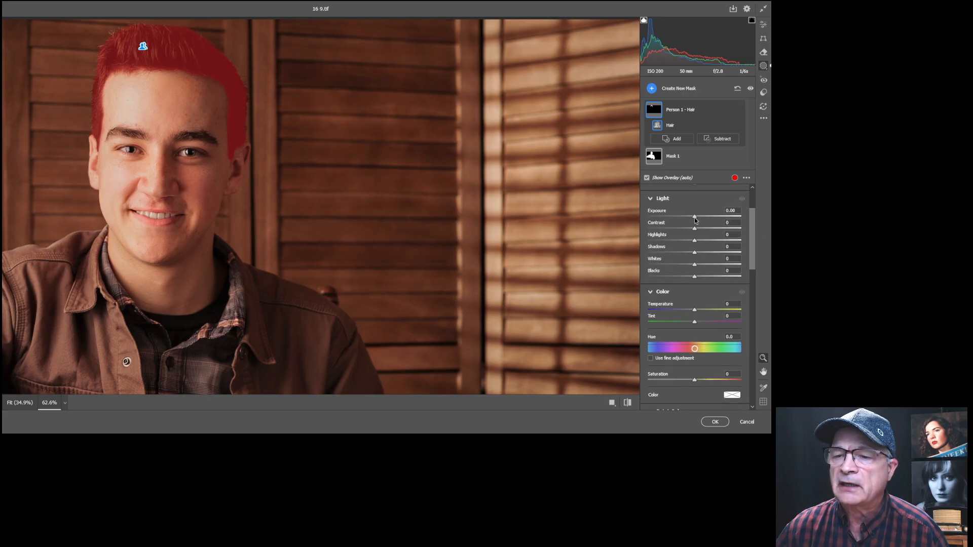
{"action": "left_click_drag", "start_coordinate": [696, 219], "coordinate": [703, 219]}
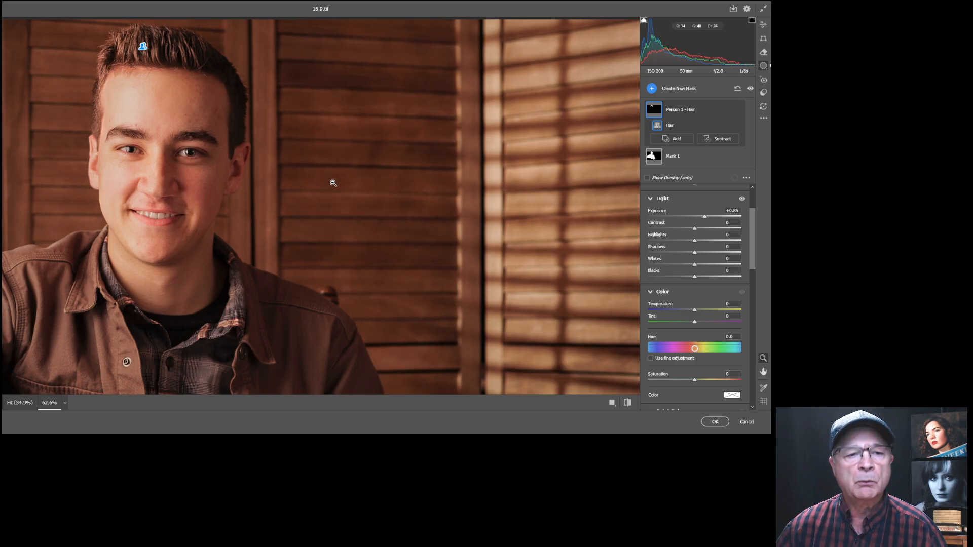
Create a Person 1 - Facial Skin mask with Highlights +27, then zoom back to Fit.
{"action": "left_click", "coordinate": [652, 90]}
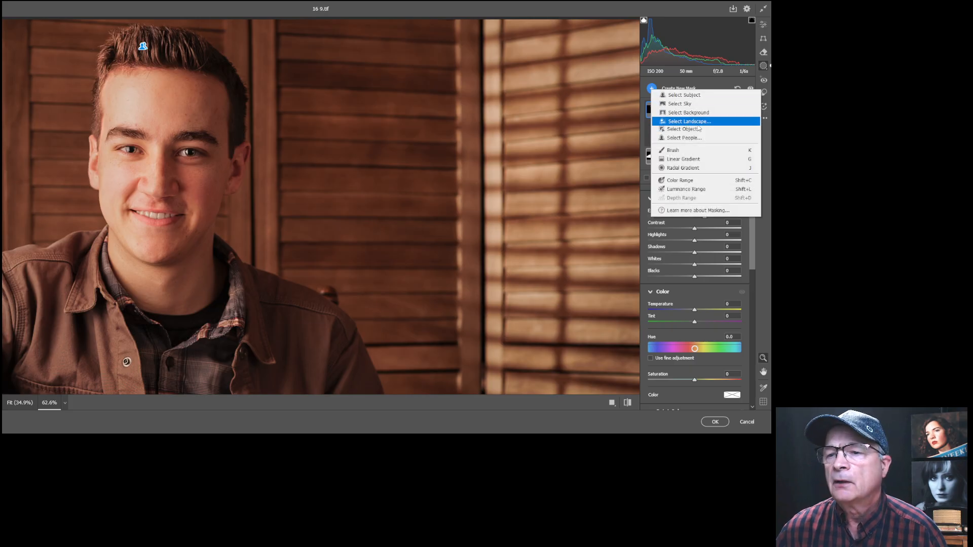
{"action": "left_click", "coordinate": [679, 139]}
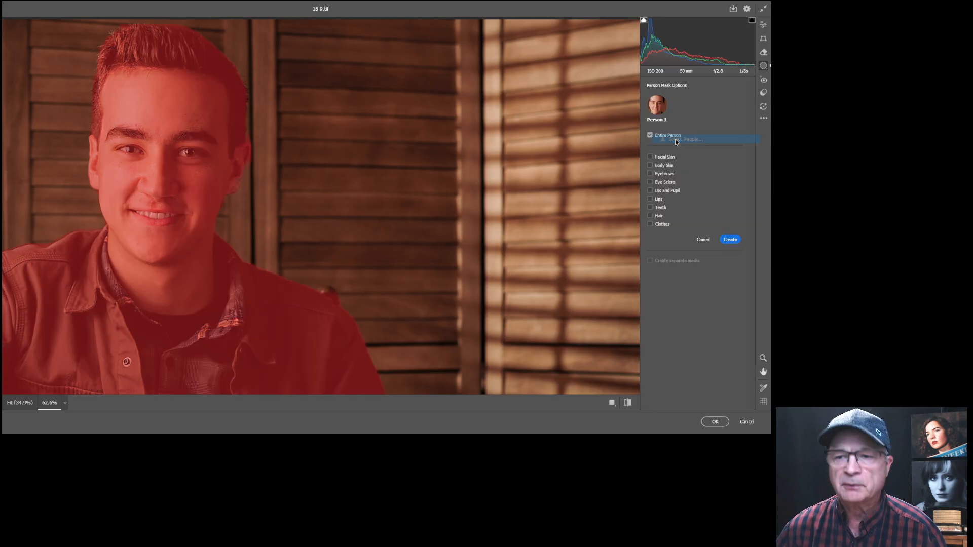
{"action": "left_click", "coordinate": [650, 158]}
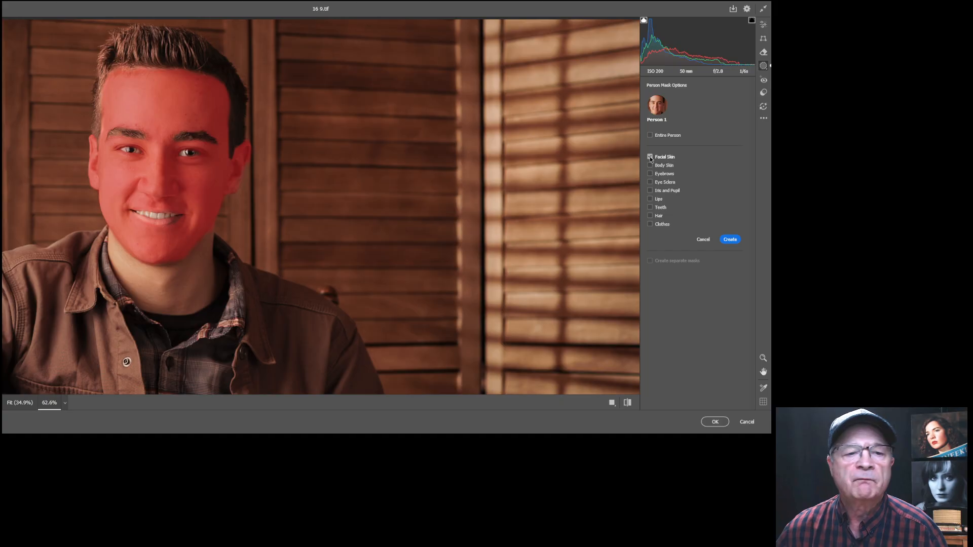
{"action": "left_click", "coordinate": [728, 241]}
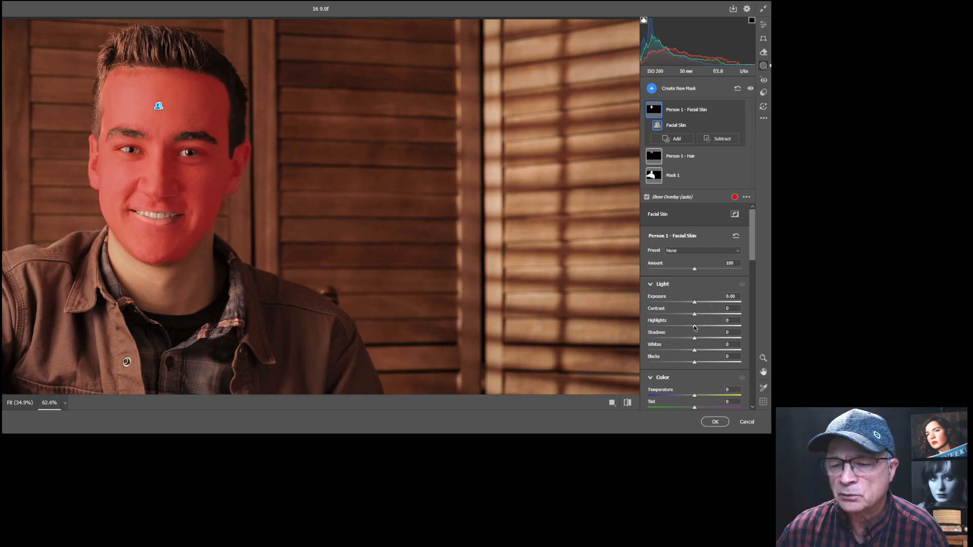
{"action": "left_click_drag", "start_coordinate": [695, 327], "coordinate": [706, 327]}
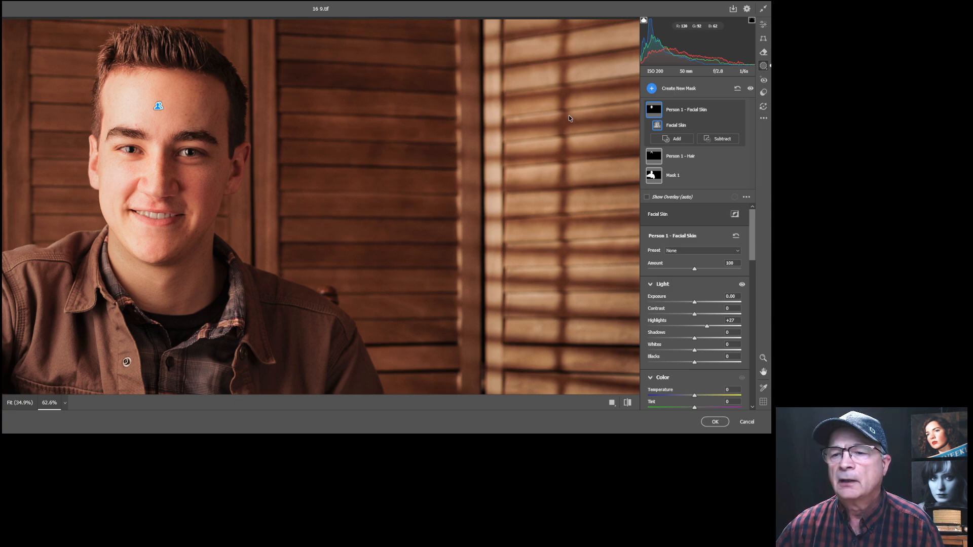
{"action": "left_click", "coordinate": [763, 358]}
{"action": "left_click", "coordinate": [464, 232], "text": "alt"}
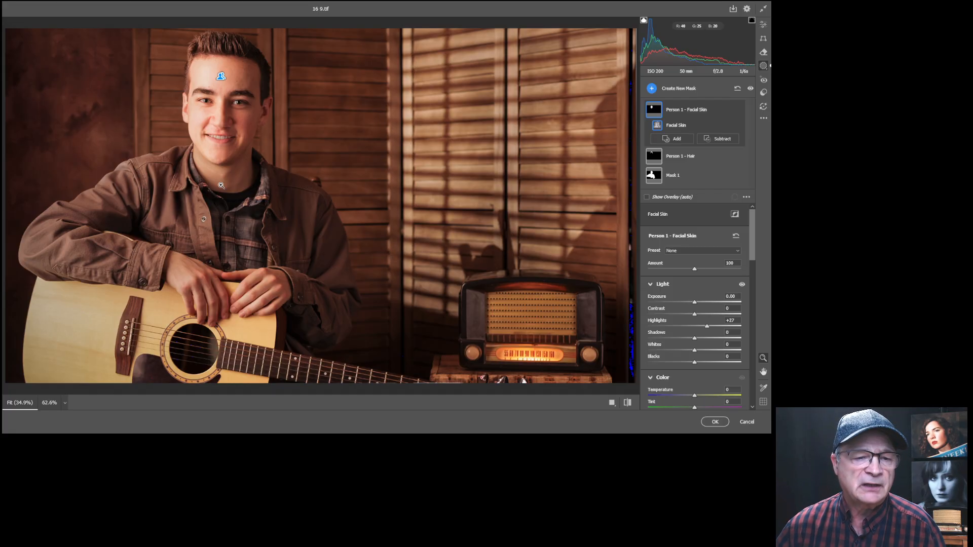
Create a Person 1 - Body Skin mask while zoomed in on the hands on the guitar.
{"action": "left_click", "coordinate": [652, 88]}
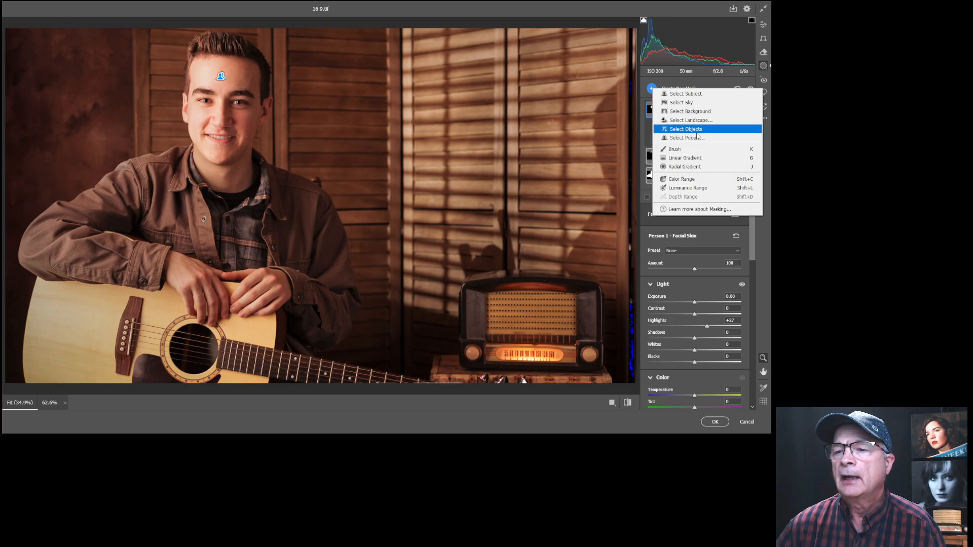
{"action": "left_click", "coordinate": [694, 138]}
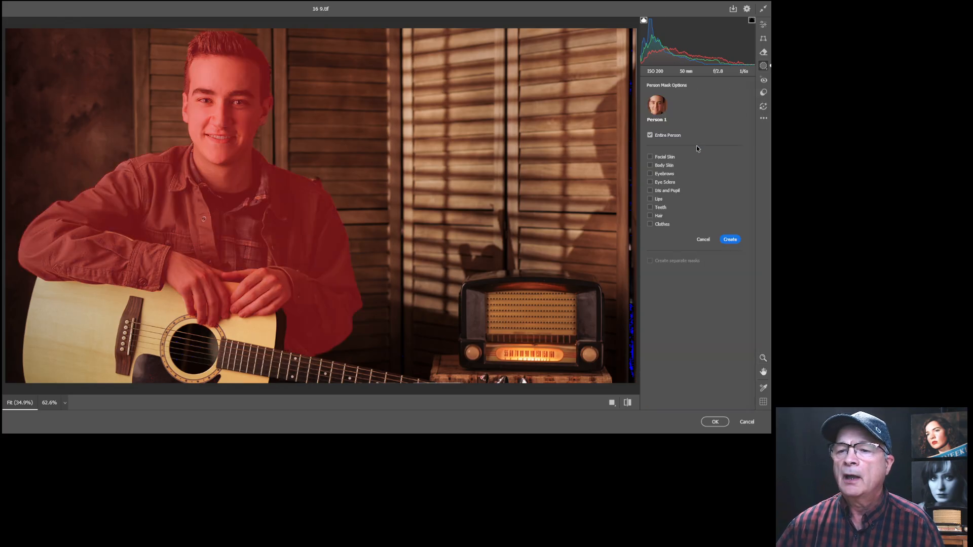
{"action": "left_click", "coordinate": [650, 166]}
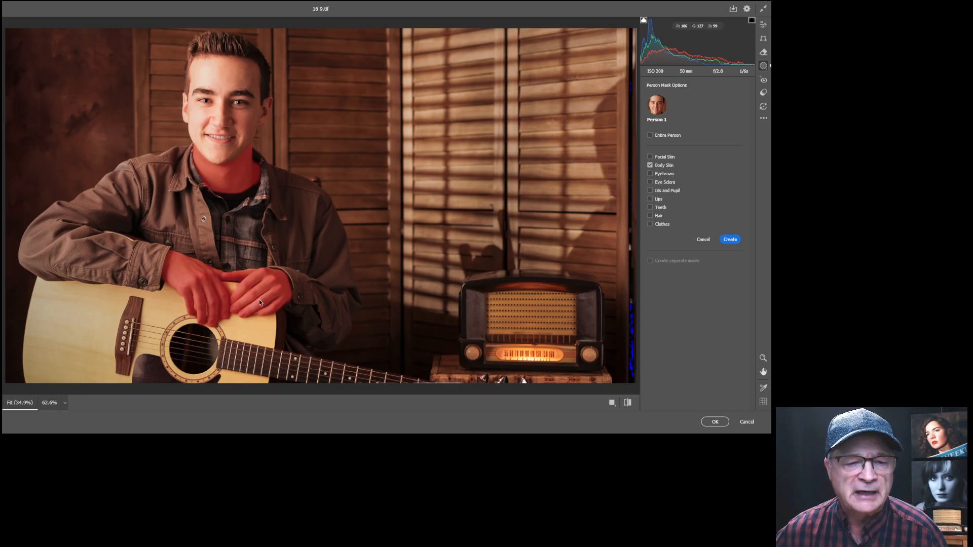
{"action": "left_click", "coordinate": [762, 358]}
{"action": "left_click_drag", "start_coordinate": [227, 324], "coordinate": [296, 263]}
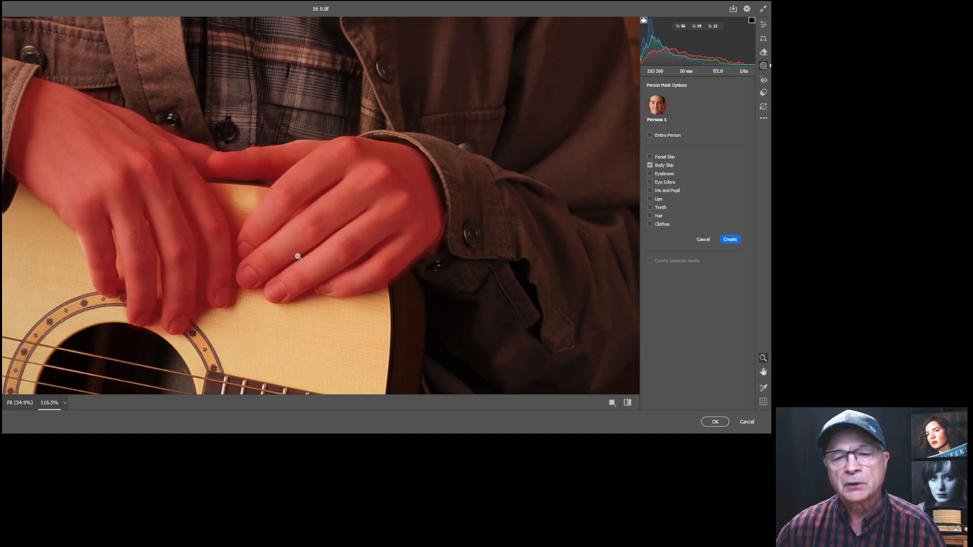
{"action": "left_click", "coordinate": [731, 240]}
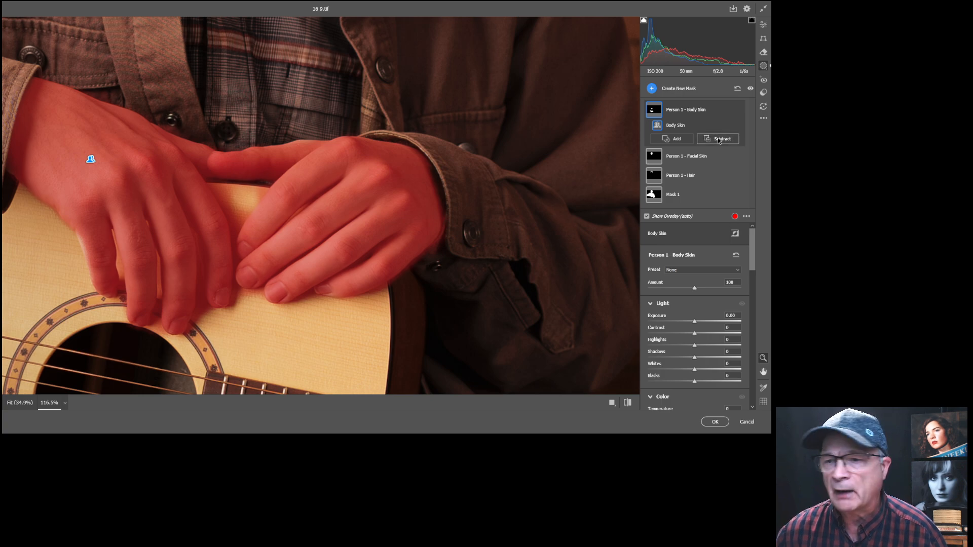
Paint away Body Skin mask spill along the finger edge with a small Subtract brush.
{"action": "left_click", "coordinate": [718, 141]}
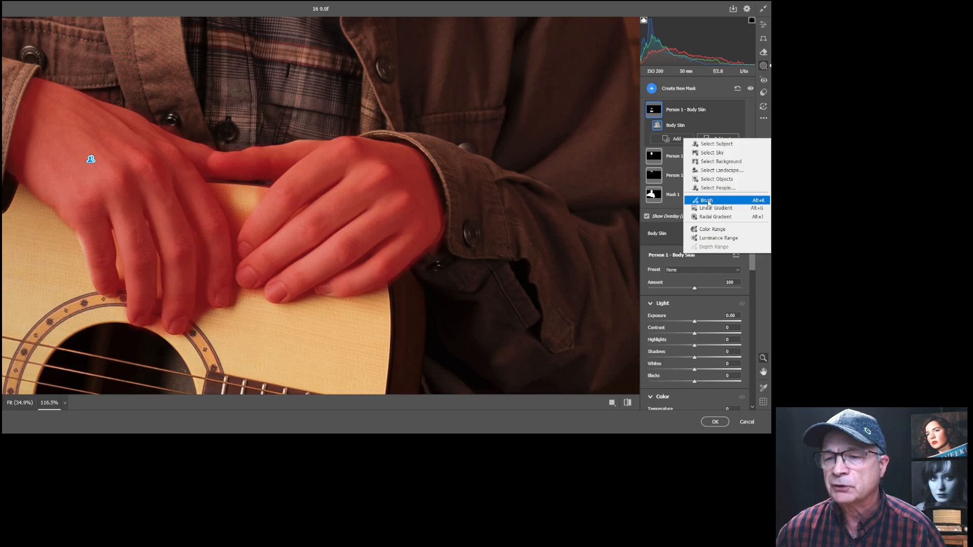
{"action": "left_click", "coordinate": [708, 202]}
{"action": "key", "text": "]"}
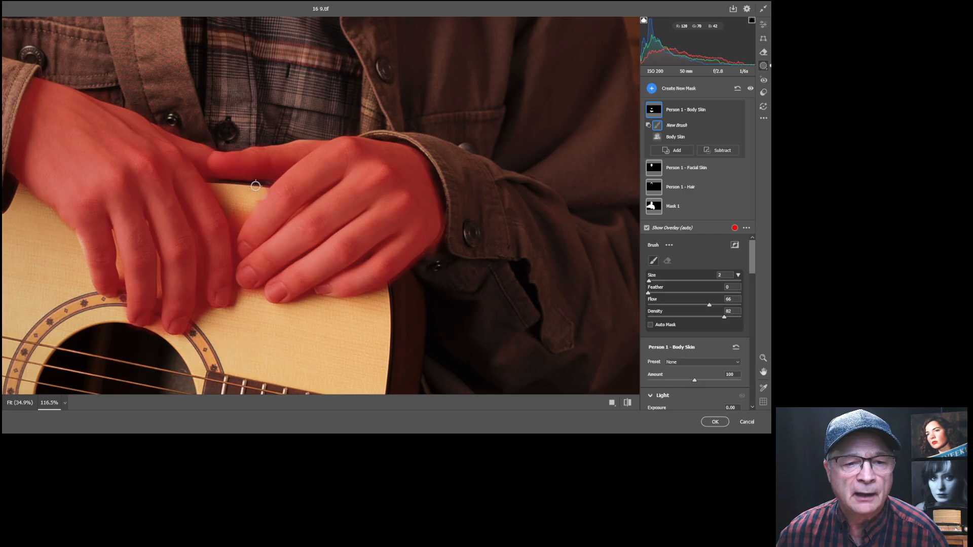
{"action": "left_click", "coordinate": [236, 224]}
{"action": "key", "text": "bracketleft"}
{"action": "left_click_drag", "start_coordinate": [120, 269], "coordinate": [117, 267]}
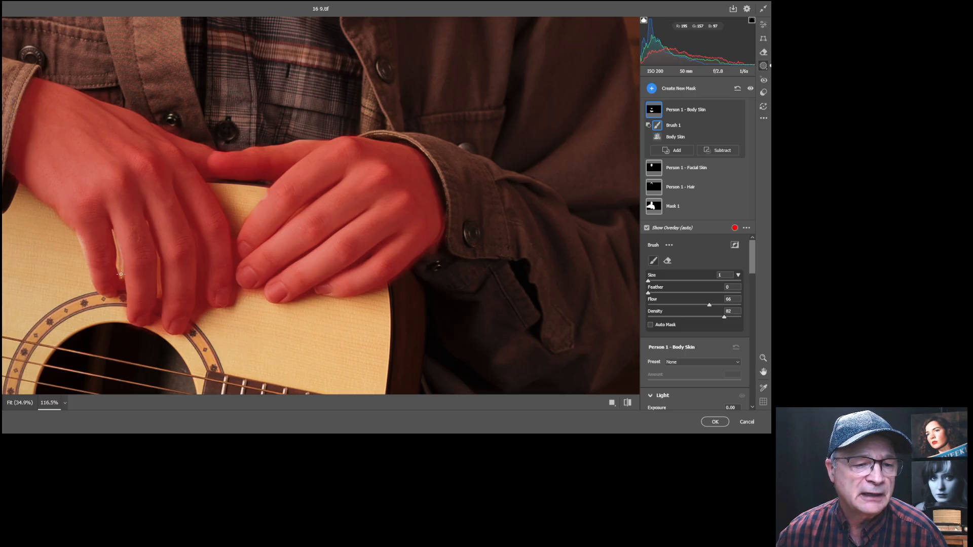
{"action": "left_click_drag", "start_coordinate": [117, 246], "coordinate": [123, 246]}
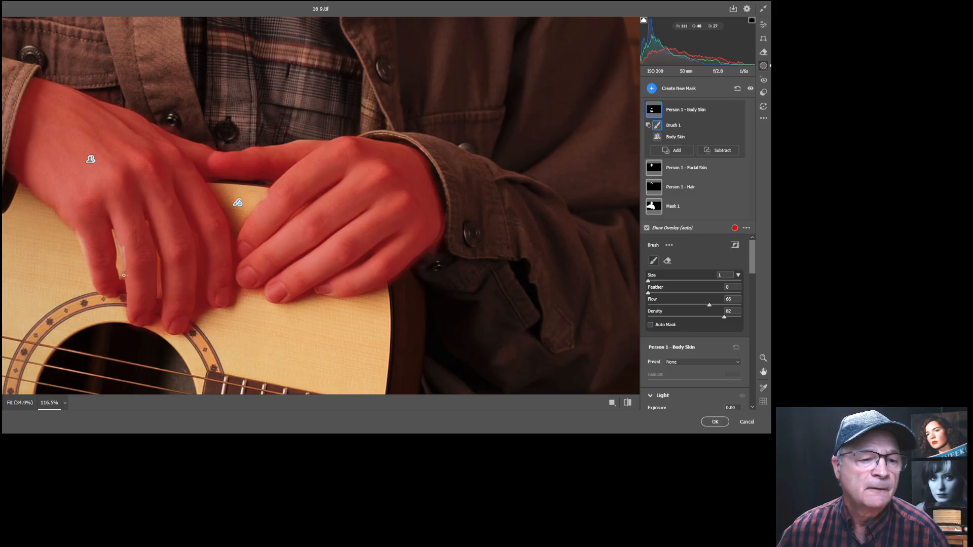
Erase remaining mask spill between the fingers and on the guitar below the fingertips.
{"action": "key", "text": "bracketright"}
{"action": "key", "text": "bracketleft"}
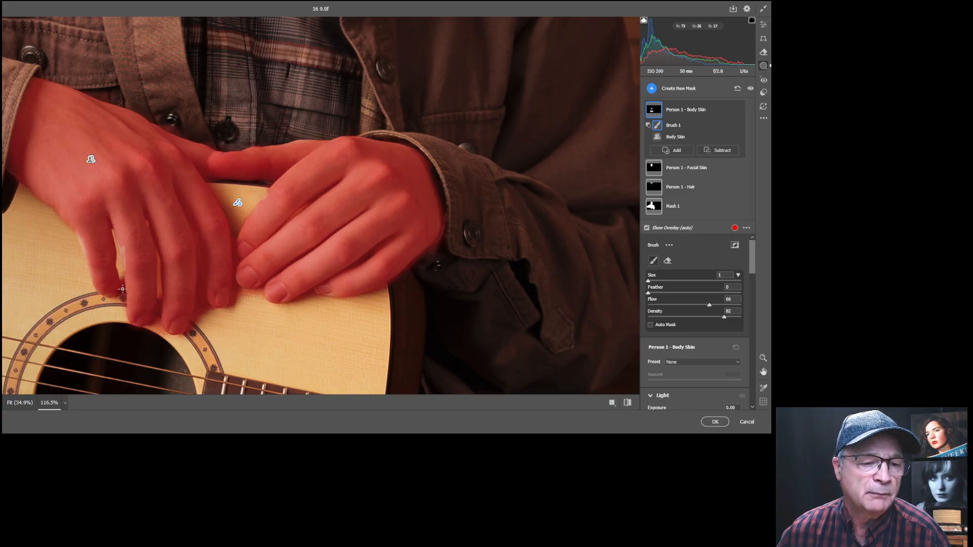
{"action": "key", "text": "bracketright"}
{"action": "key", "text": "bracketleft"}
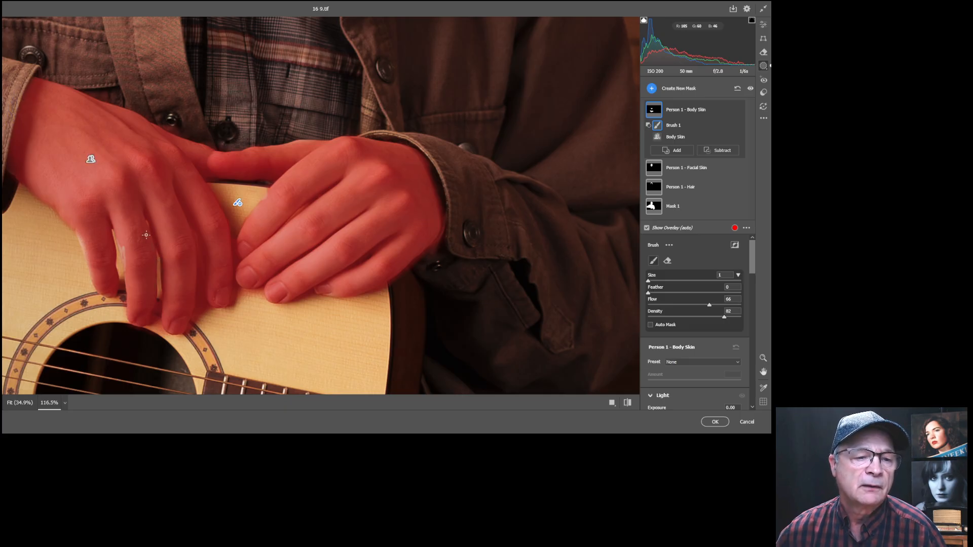
{"action": "key", "text": "bracketright"}
{"action": "key", "text": "bracketright"}
{"action": "key", "text": "bracketleft"}
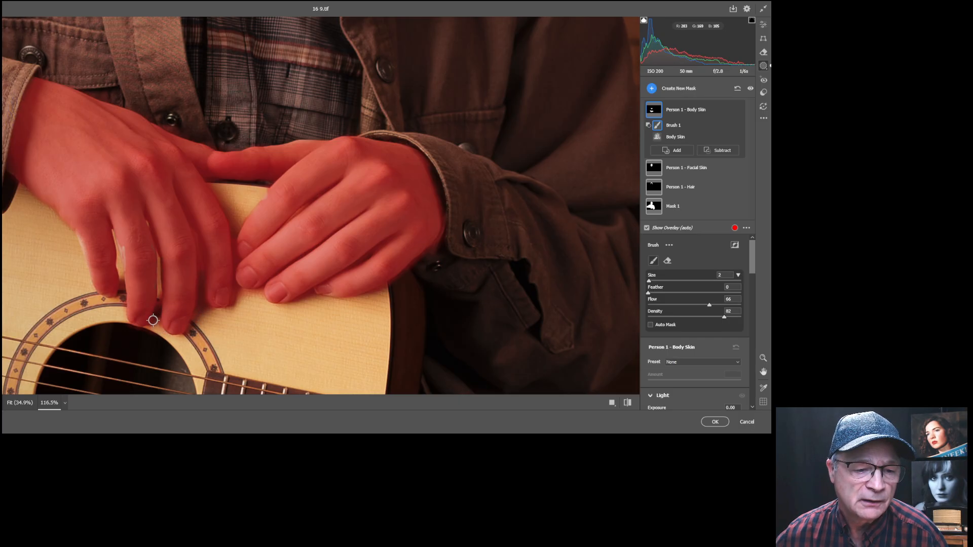
{"action": "key", "text": "bracketleft"}
{"action": "left_click_drag", "start_coordinate": [158, 290], "coordinate": [159, 307]}
{"action": "key", "text": "bracketright"}
{"action": "mouse_move", "coordinate": [259, 291]}
{"action": "left_mouse_down"}
{"action": "mouse_move", "coordinate": [237, 291]}
{"action": "mouse_move", "coordinate": [226, 309]}
{"action": "left_mouse_up"}
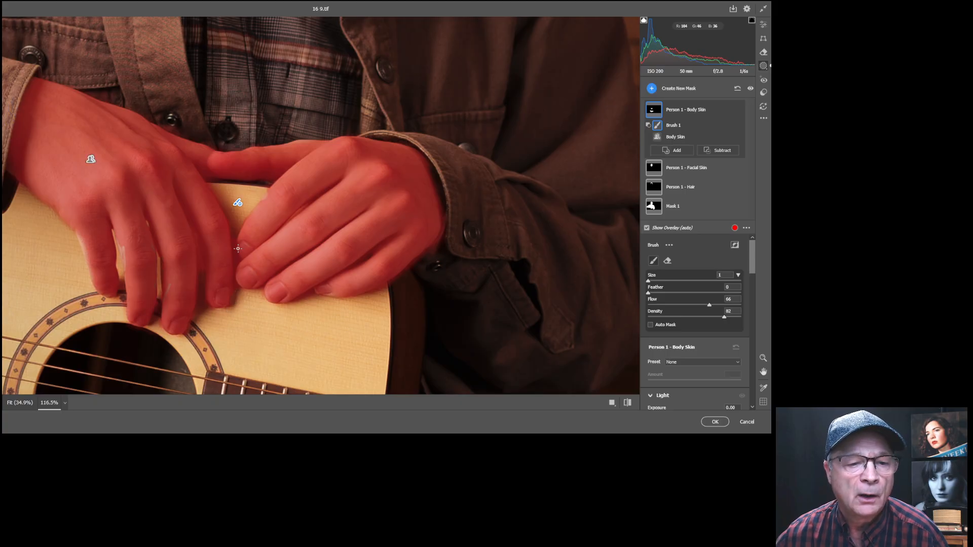
{"action": "left_click_drag", "start_coordinate": [235, 244], "coordinate": [236, 297]}
{"action": "mouse_move", "coordinate": [307, 204]}
{"action": "left_mouse_down"}
{"action": "mouse_move", "coordinate": [285, 221]}
{"action": "mouse_move", "coordinate": [321, 199]}
{"action": "mouse_move", "coordinate": [265, 194]}
{"action": "left_mouse_up"}
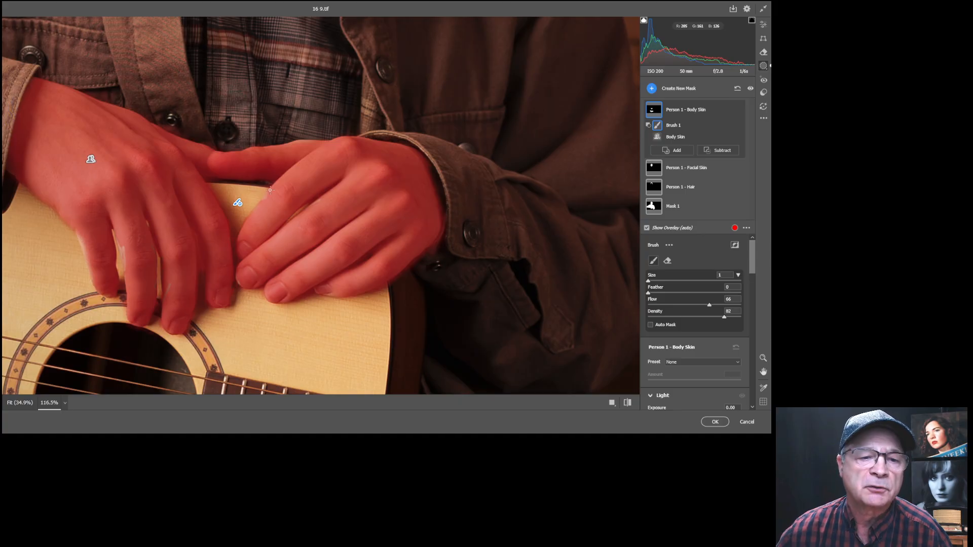
Restore the upper finger edge with an Add brush, then fit the portrait in view.
{"action": "left_click", "coordinate": [674, 150]}
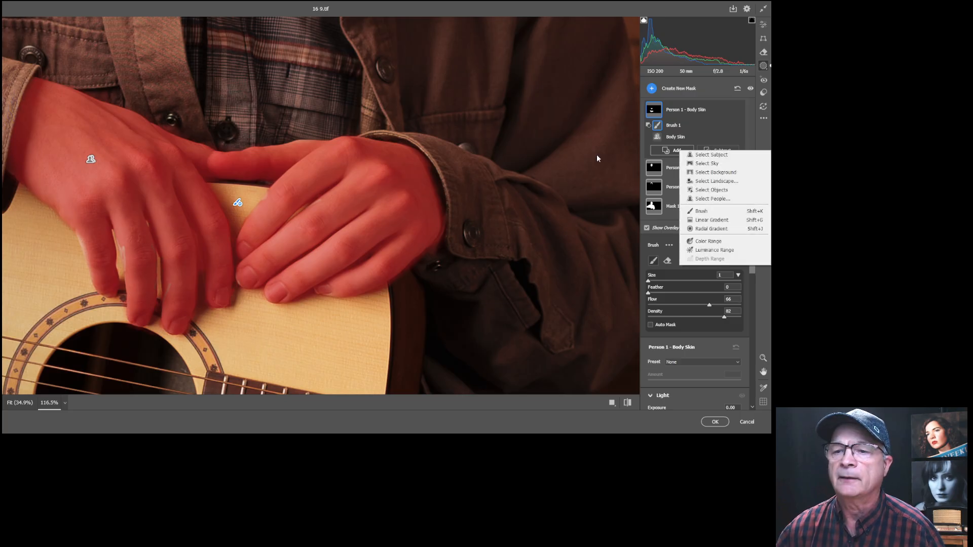
{"action": "left_click", "coordinate": [702, 210]}
{"action": "key", "text": "bracketright"}
{"action": "left_click_drag", "start_coordinate": [272, 194], "coordinate": [266, 202]}
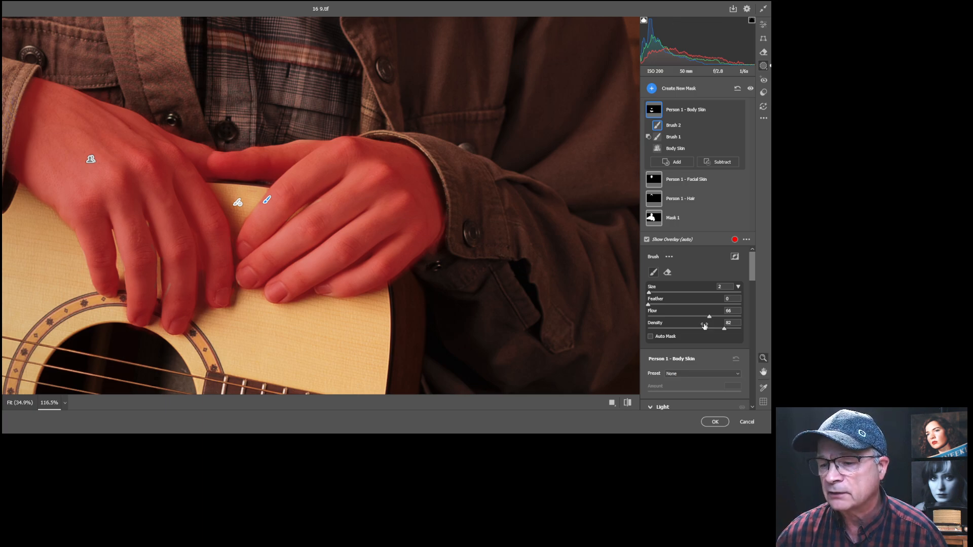
{"action": "key", "text": "ctrl+0"}
{"action": "left_click_drag", "start_coordinate": [204, 152], "coordinate": [278, 160]}
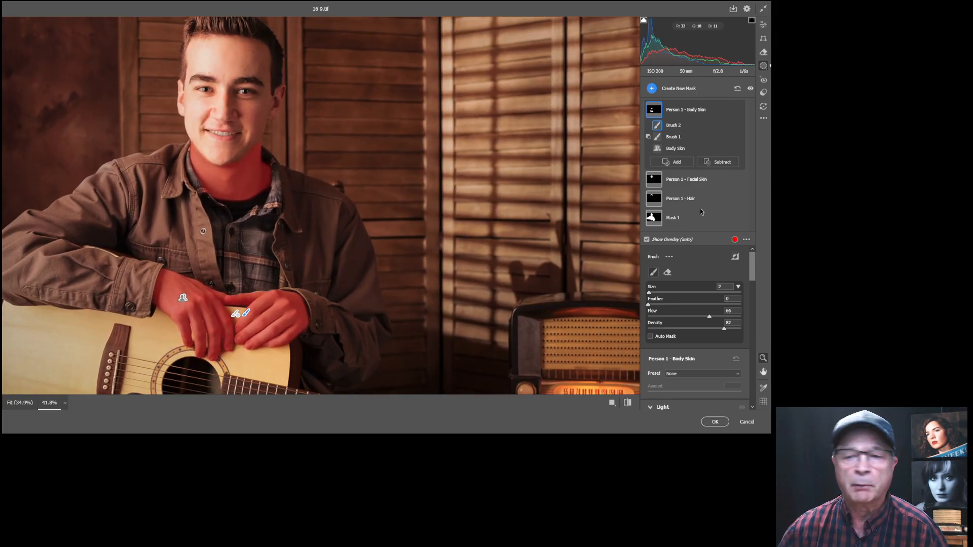
{"action": "left_click_drag", "start_coordinate": [751, 262], "coordinate": [753, 280]}
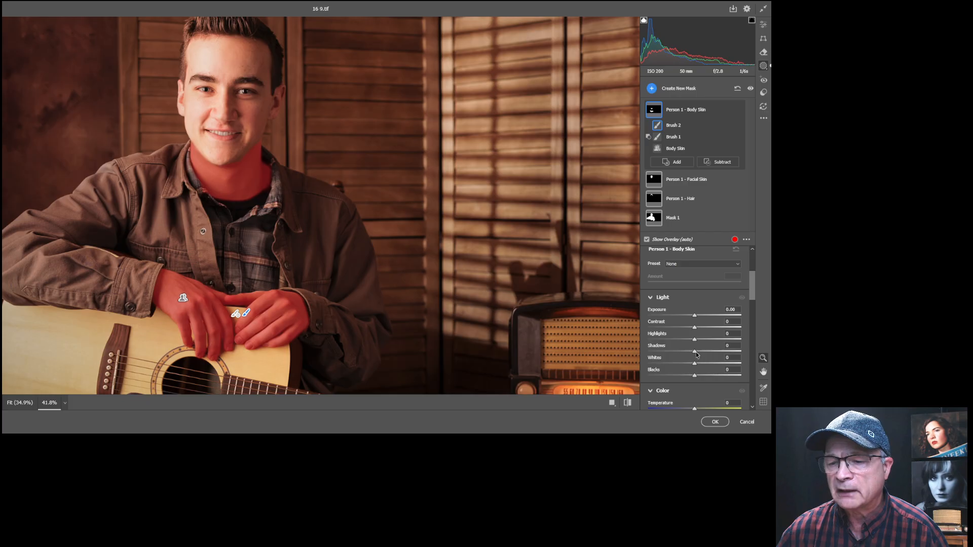
Set the Body Skin mask's Shadows to +16 and Exposure to +0.40.
{"action": "mouse_move", "coordinate": [694, 352]}
{"action": "left_mouse_down"}
{"action": "mouse_move", "coordinate": [742, 354]}
{"action": "mouse_move", "coordinate": [702, 353]}
{"action": "left_mouse_up"}
{"action": "left_click_drag", "start_coordinate": [695, 316], "coordinate": [700, 316]}
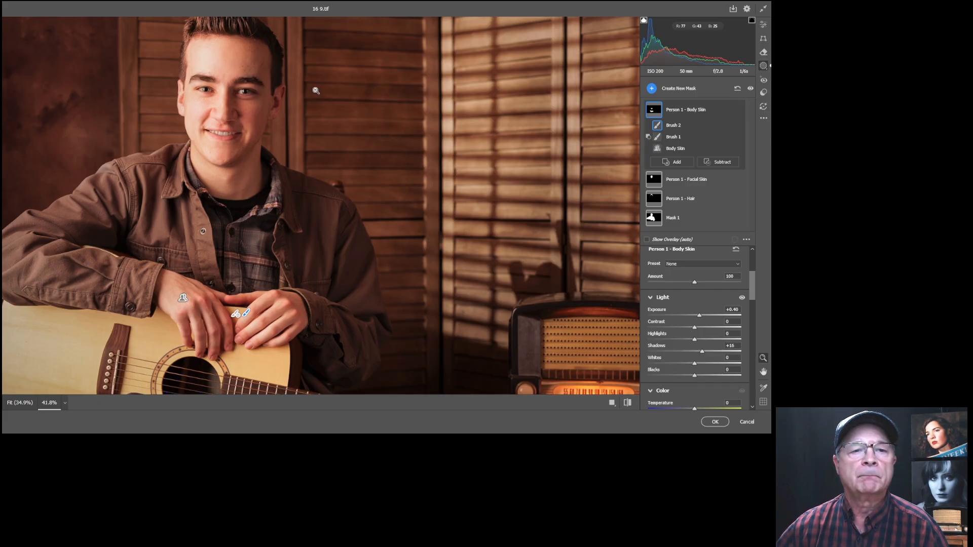
Create an Iris and Pupil mask and give the eyes Exposure +0.40 and Saturation +56.
{"action": "left_click", "coordinate": [648, 89]}
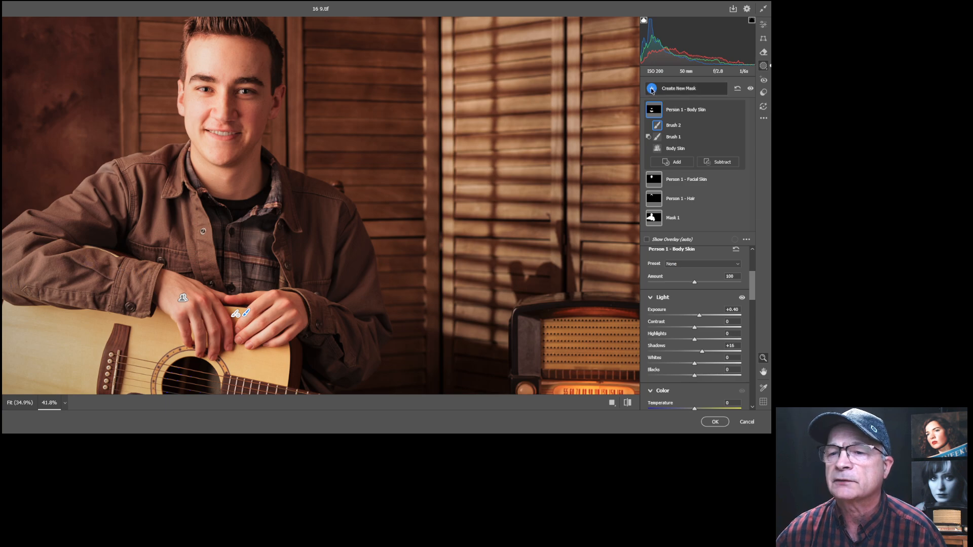
{"action": "left_click", "coordinate": [689, 137]}
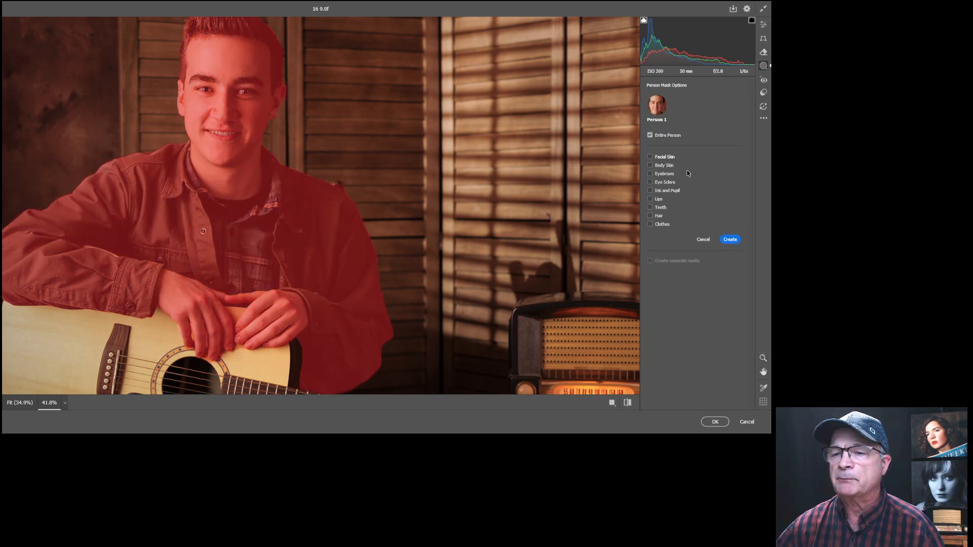
{"action": "left_click", "coordinate": [650, 190]}
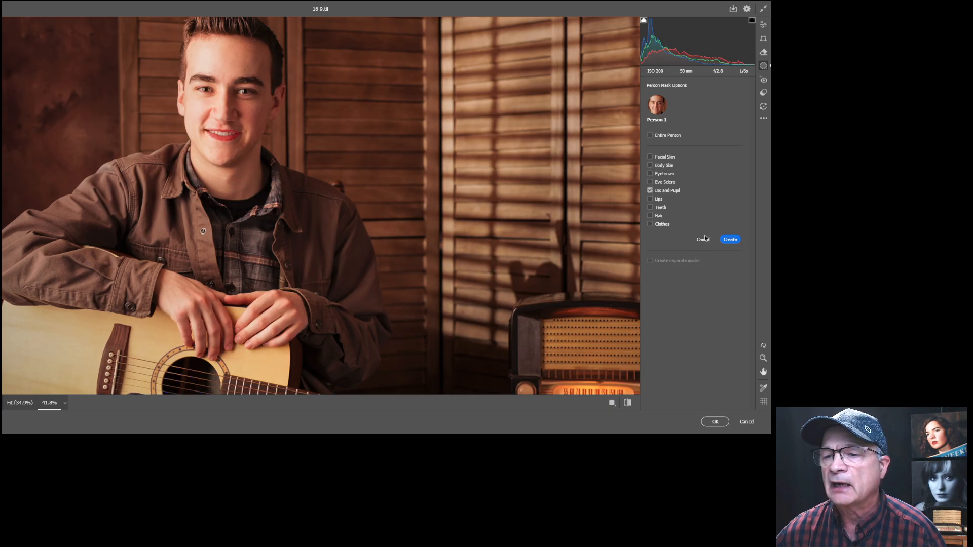
{"action": "left_click", "coordinate": [730, 240]}
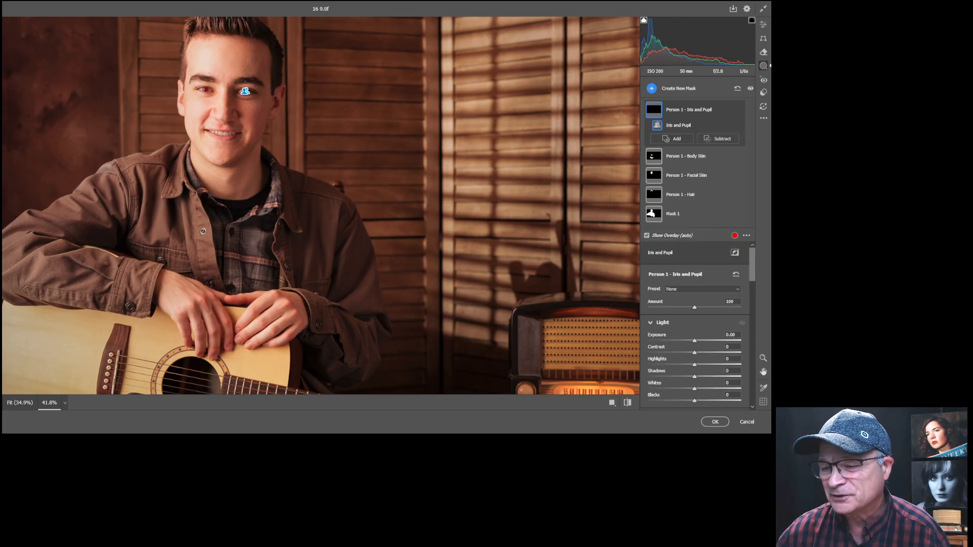
{"action": "left_click", "coordinate": [763, 357]}
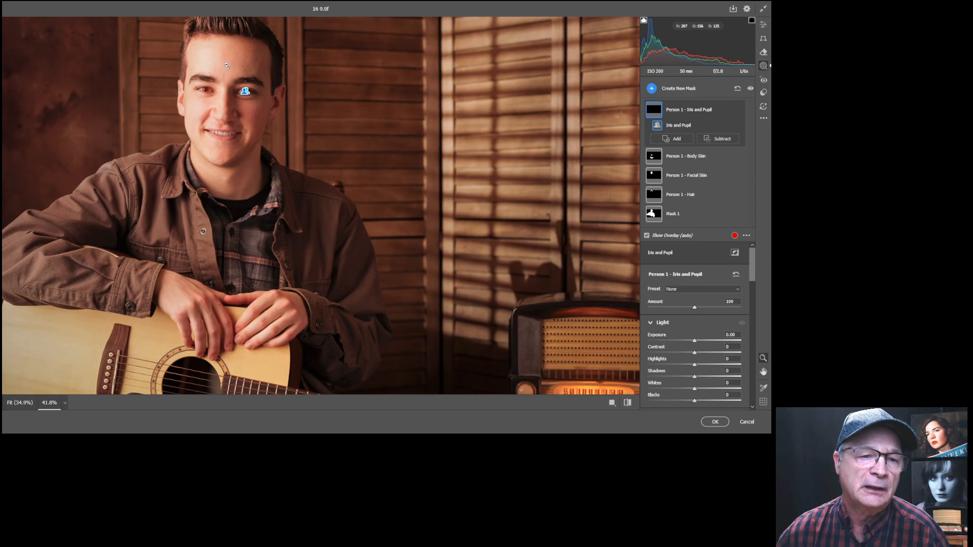
{"action": "left_click_drag", "start_coordinate": [206, 58], "coordinate": [256, 64]}
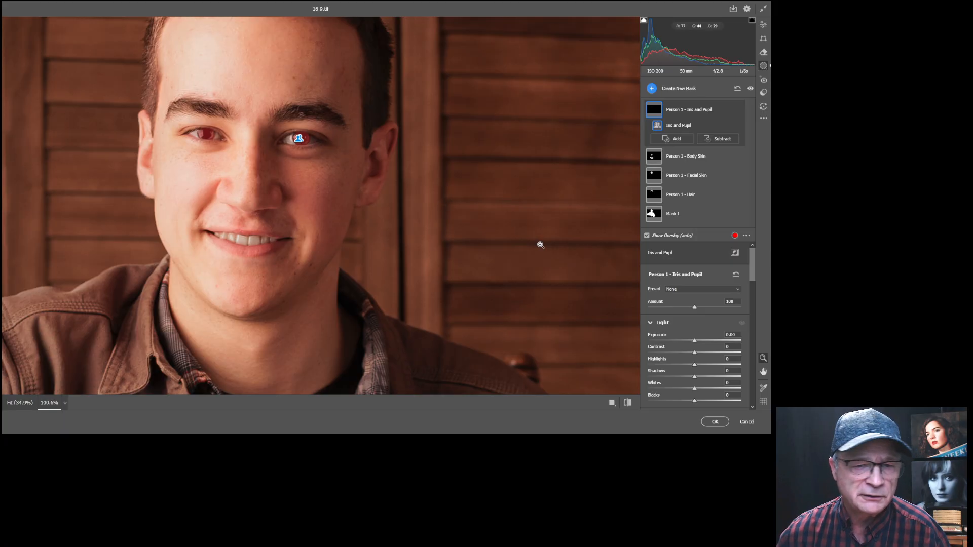
{"action": "left_click_drag", "start_coordinate": [695, 342], "coordinate": [701, 344]}
{"action": "scroll", "coordinate": [698, 350], "scroll_direction": "down", "scroll_amount": 5}
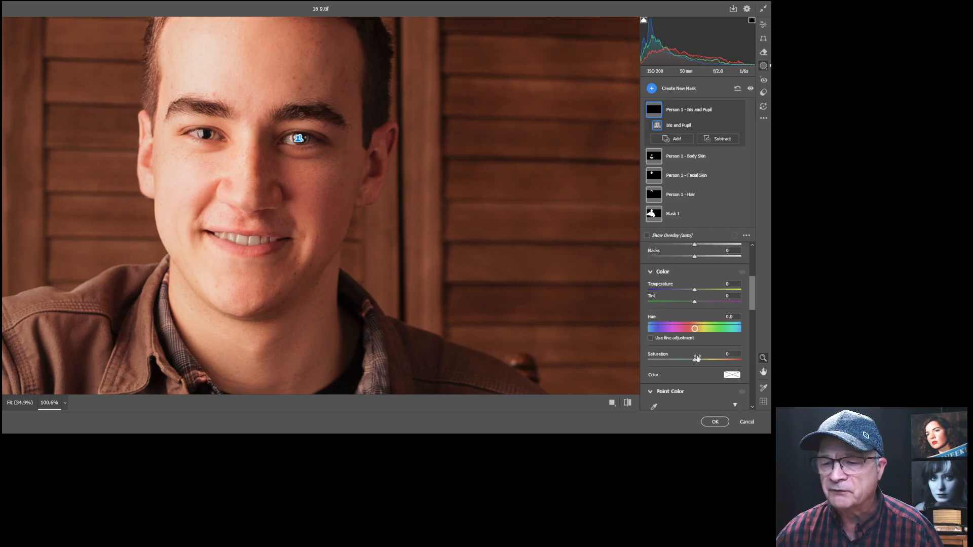
{"action": "left_click_drag", "start_coordinate": [694, 360], "coordinate": [719, 355]}
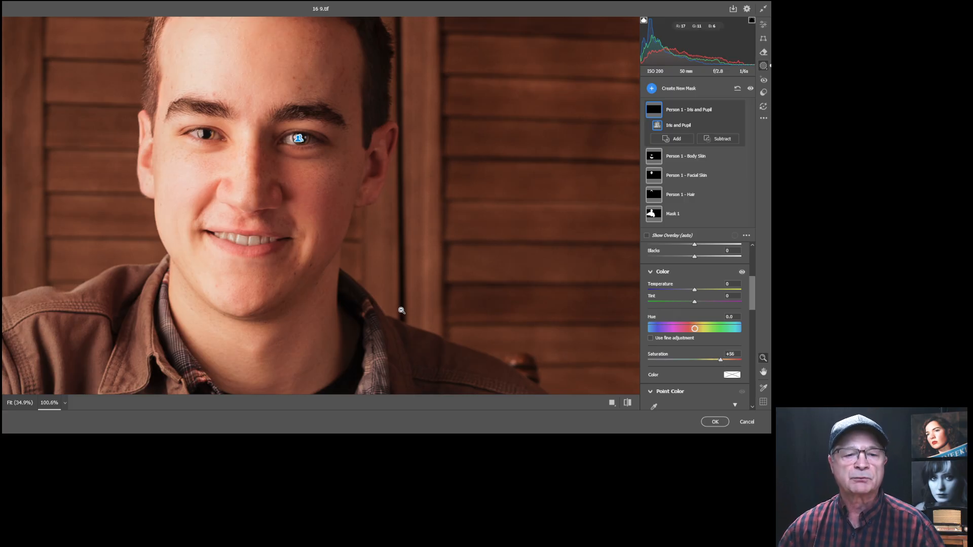
Create a Teeth-only Person 1 mask with Entire Person unchecked, then zoom in on the mouth.
{"action": "left_click", "coordinate": [652, 88]}
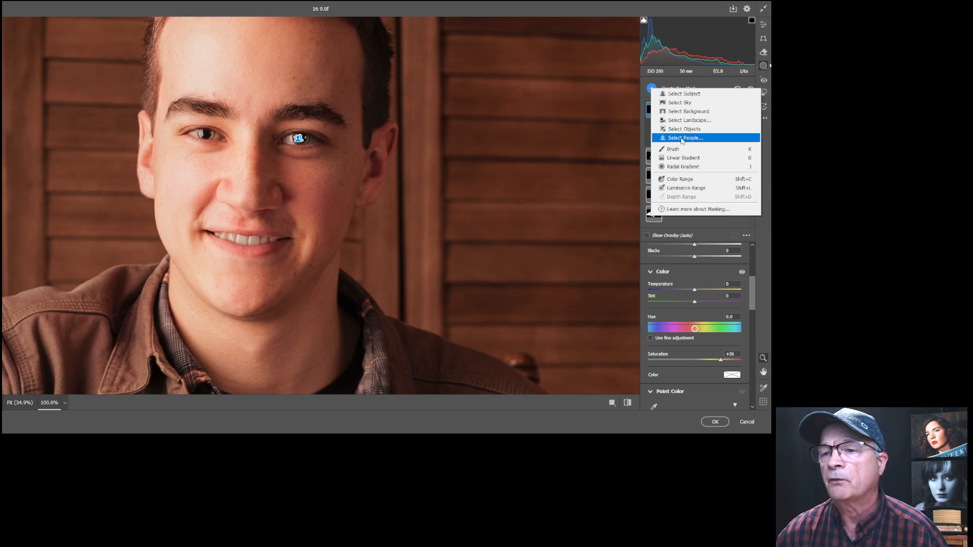
{"action": "left_click", "coordinate": [683, 138]}
{"action": "left_click", "coordinate": [649, 135]}
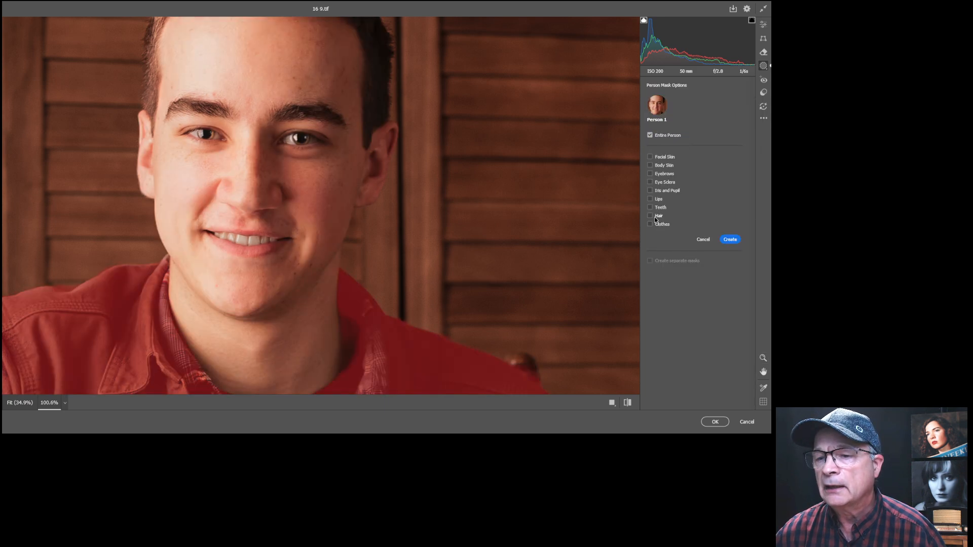
{"action": "left_click", "coordinate": [650, 207]}
{"action": "left_click", "coordinate": [731, 240]}
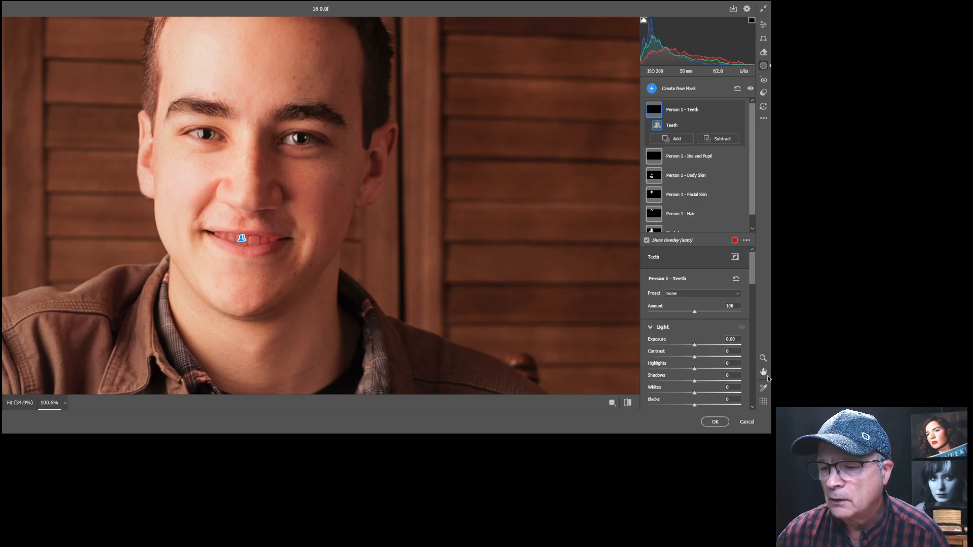
{"action": "left_click", "coordinate": [763, 360]}
{"action": "left_click_drag", "start_coordinate": [255, 249], "coordinate": [297, 241]}
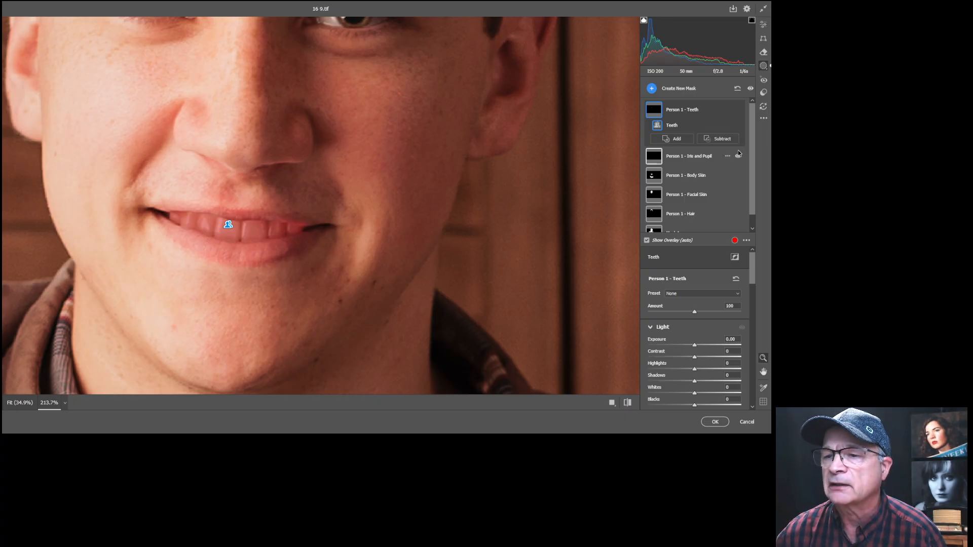
Remove the lip edge from the teeth mask with a Subtract brush stroke.
{"action": "left_click", "coordinate": [719, 140]}
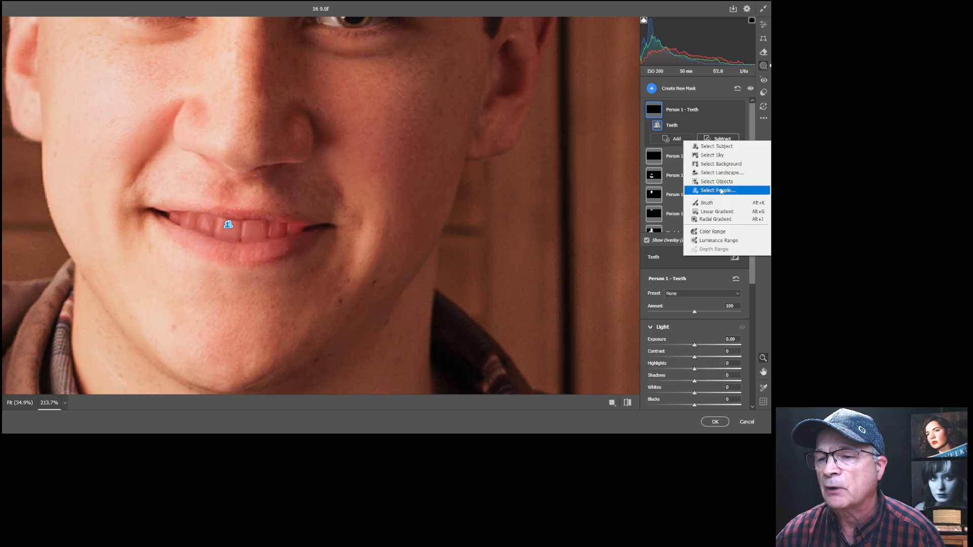
{"action": "left_click", "coordinate": [705, 204]}
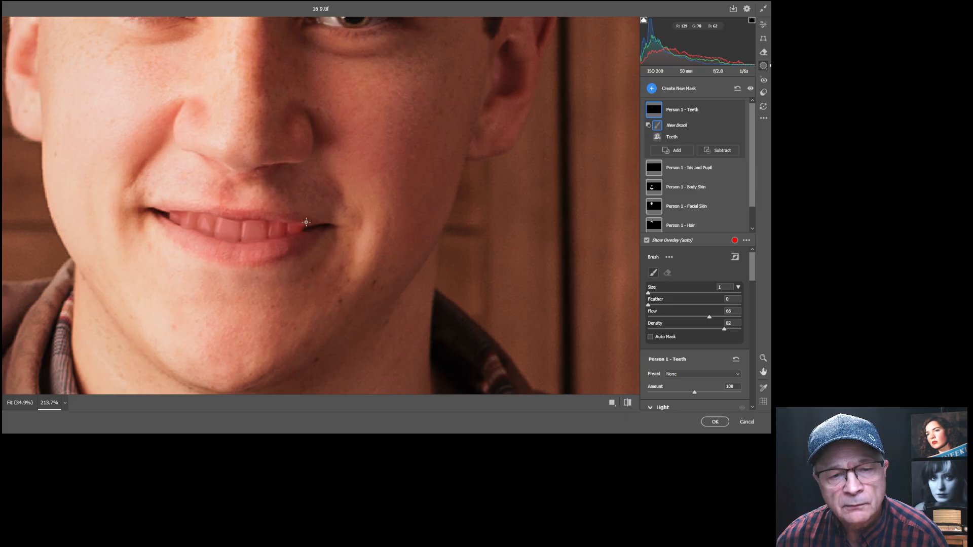
{"action": "left_click", "coordinate": [296, 221]}
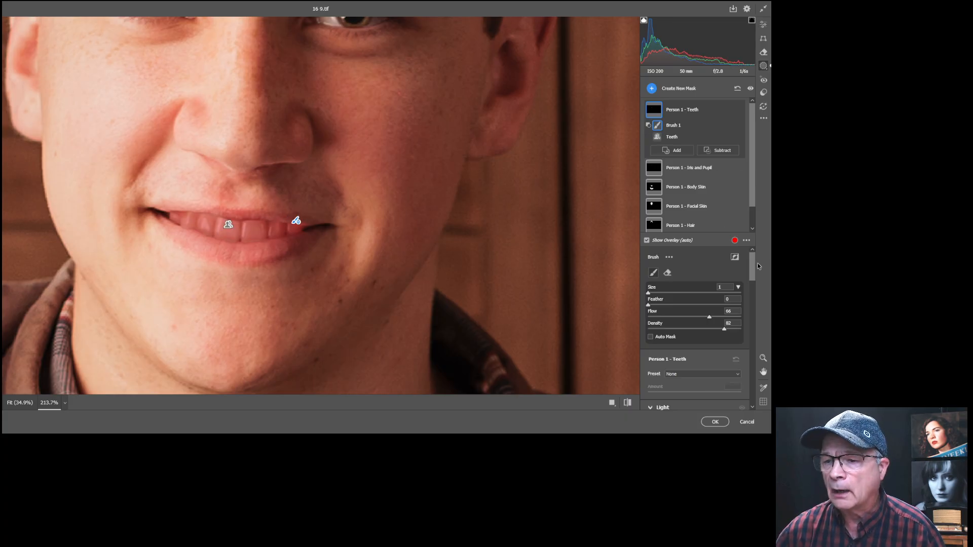
{"action": "mouse_move", "coordinate": [752, 266]}
{"action": "left_mouse_down"}
{"action": "mouse_move", "coordinate": [750, 308]}
{"action": "mouse_move", "coordinate": [752, 293]}
{"action": "left_mouse_up"}
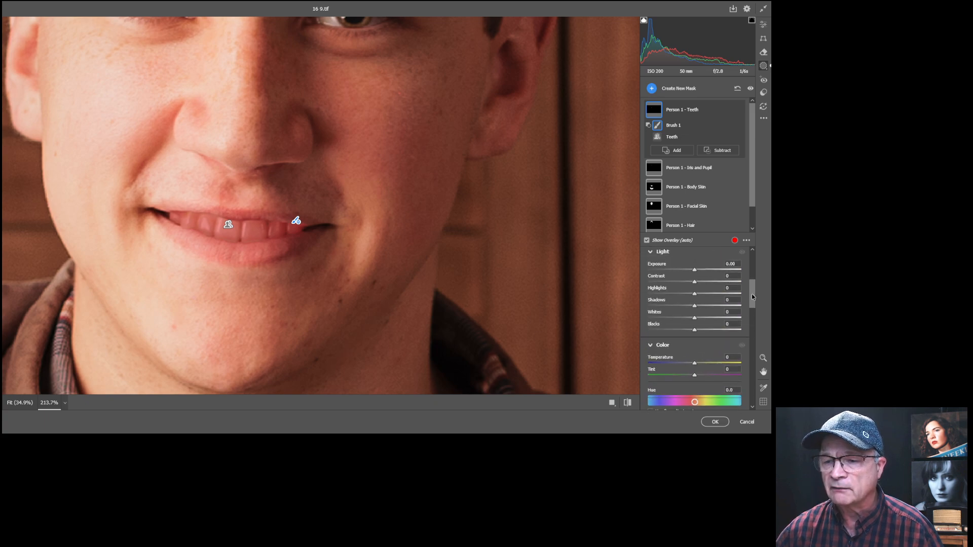
Brighten the teeth with Exposure +0.30 and lower their Saturation to -3.
{"action": "left_click_drag", "start_coordinate": [694, 269], "coordinate": [697, 270]}
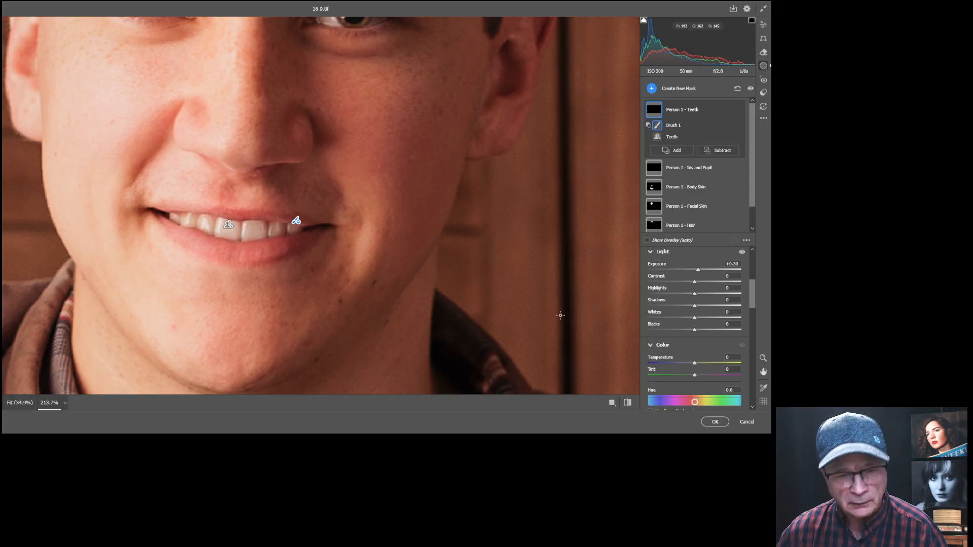
{"action": "scroll", "coordinate": [700, 292], "scroll_direction": "down", "scroll_amount": 5}
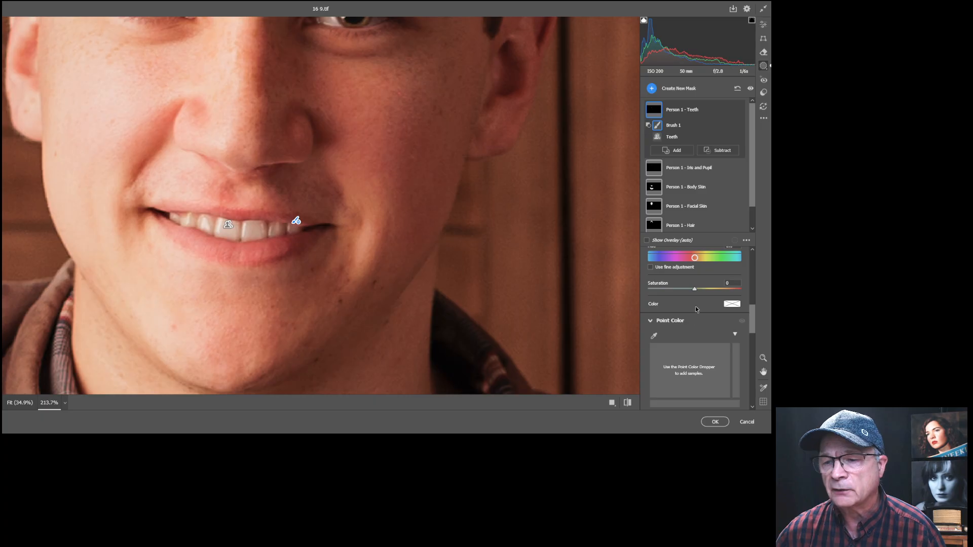
{"action": "left_click_drag", "start_coordinate": [692, 290], "coordinate": [689, 288]}
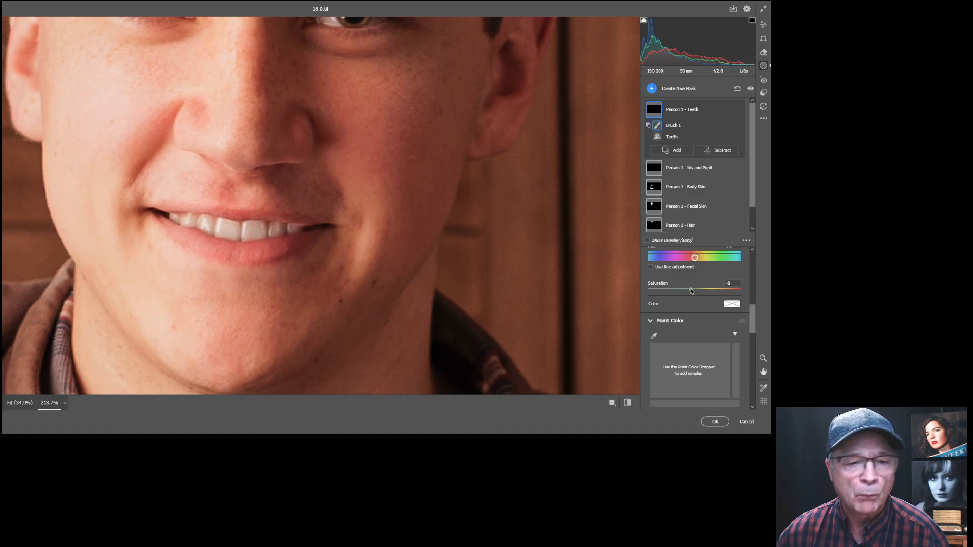
{"action": "left_click_drag", "start_coordinate": [693, 290], "coordinate": [693, 290]}
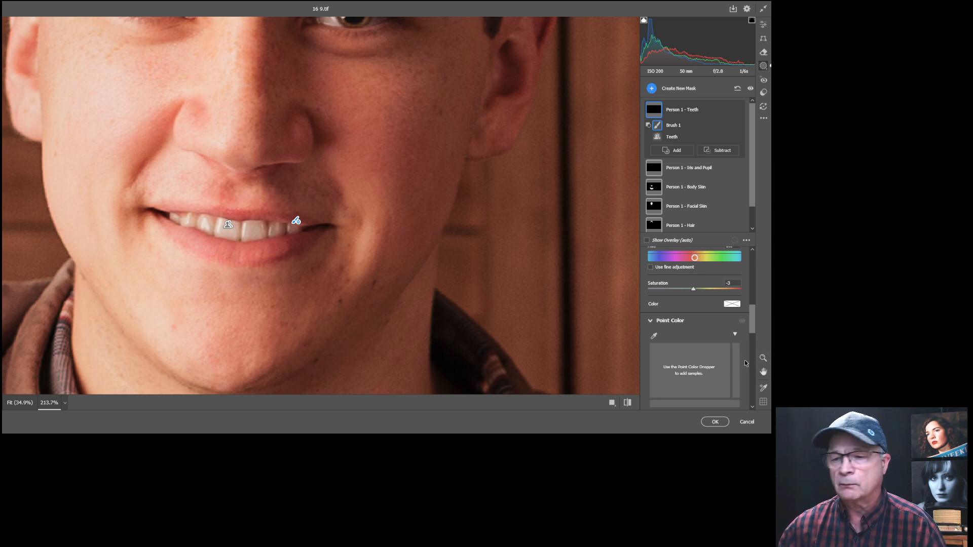
Add a Select People mask limited to Clothes and brighten the jacket and shirt to +0.35 exposure.
{"action": "left_click", "coordinate": [763, 25]}
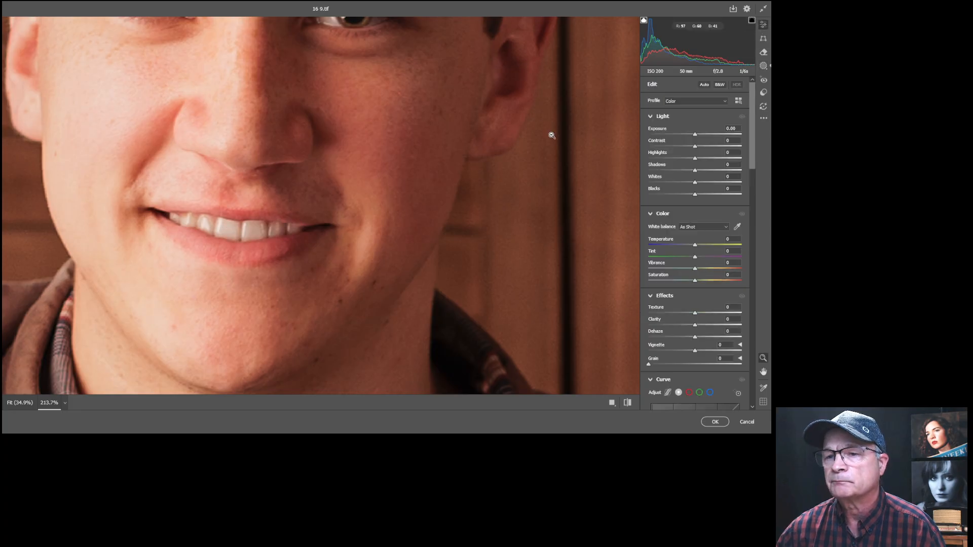
{"action": "left_click", "coordinate": [498, 210]}
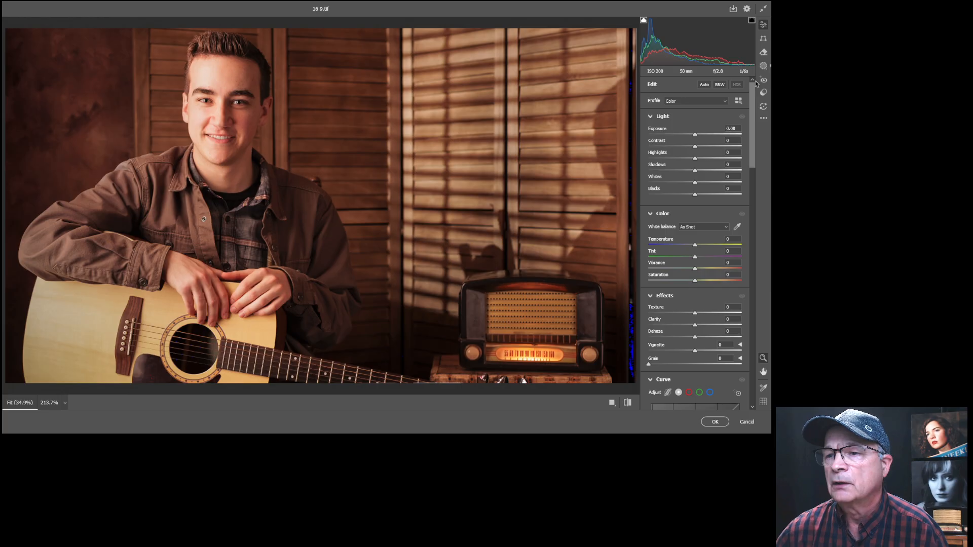
{"action": "left_click", "coordinate": [763, 65]}
{"action": "left_click", "coordinate": [652, 89]}
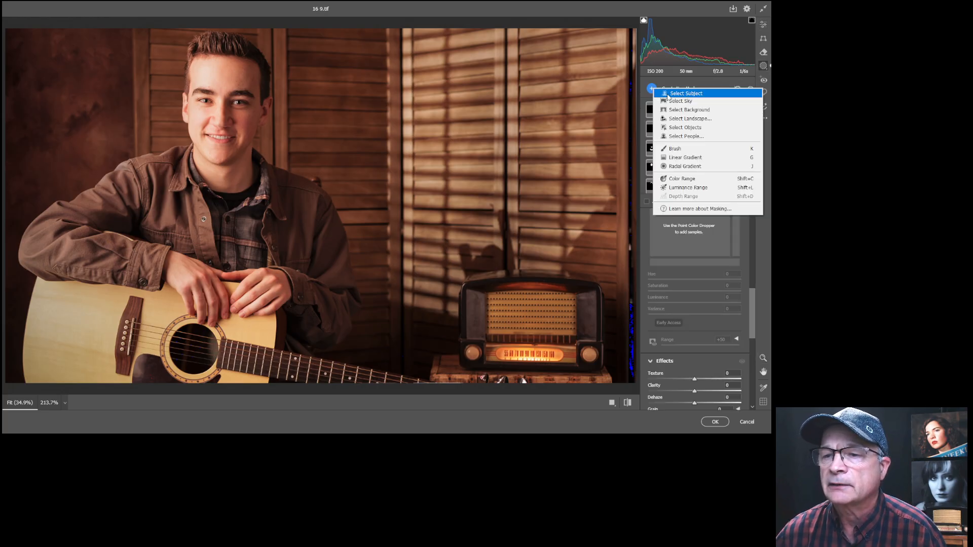
{"action": "left_click", "coordinate": [680, 138]}
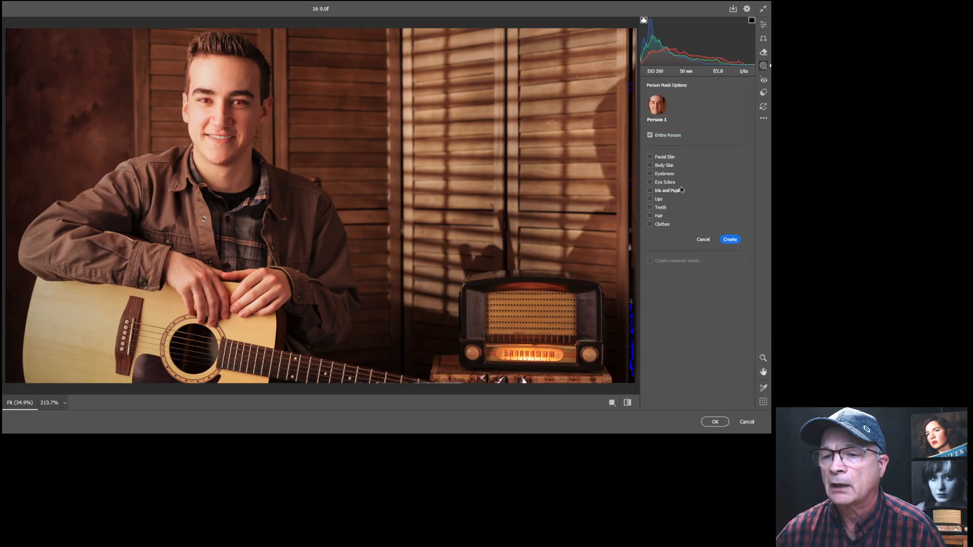
{"action": "left_click", "coordinate": [651, 225]}
{"action": "left_click", "coordinate": [730, 240]}
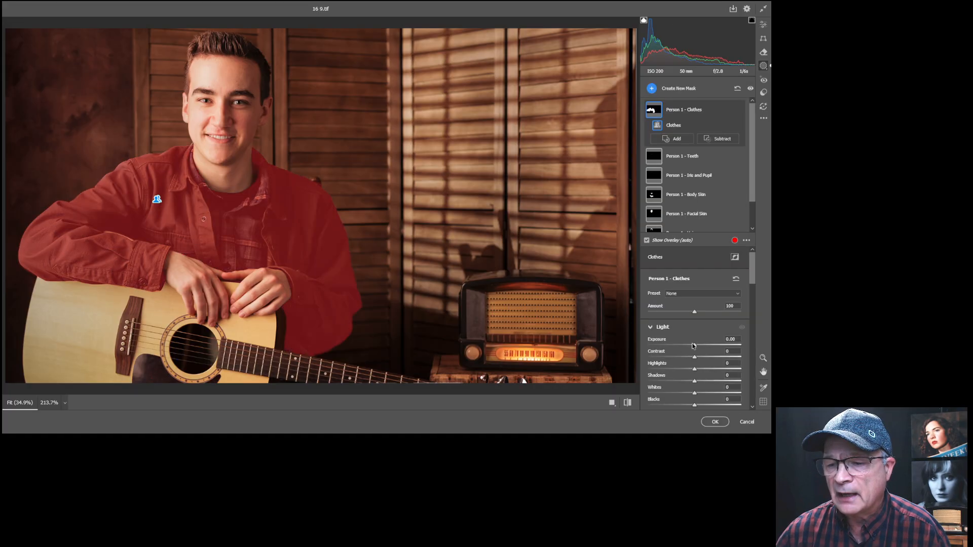
{"action": "left_click_drag", "start_coordinate": [694, 347], "coordinate": [697, 346]}
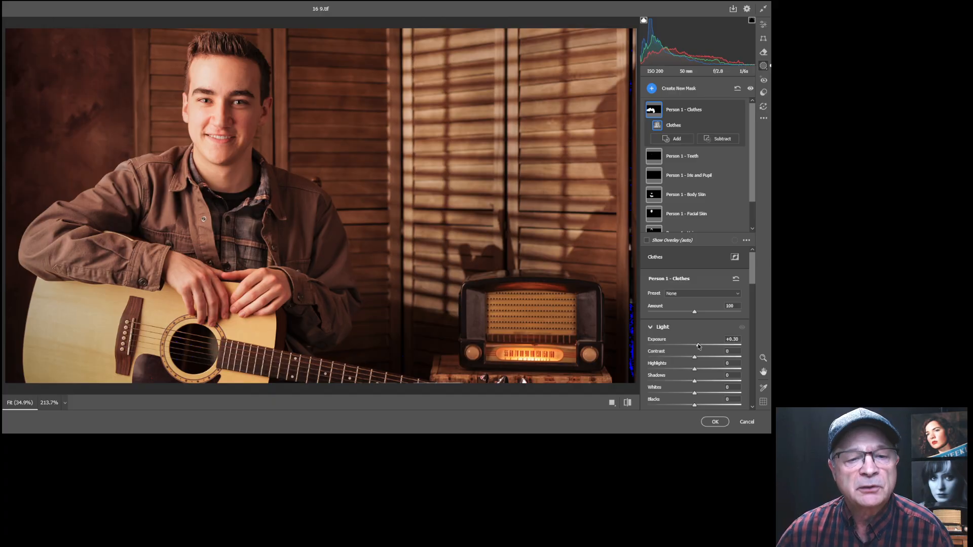
{"action": "left_click_drag", "start_coordinate": [698, 346], "coordinate": [698, 345]}
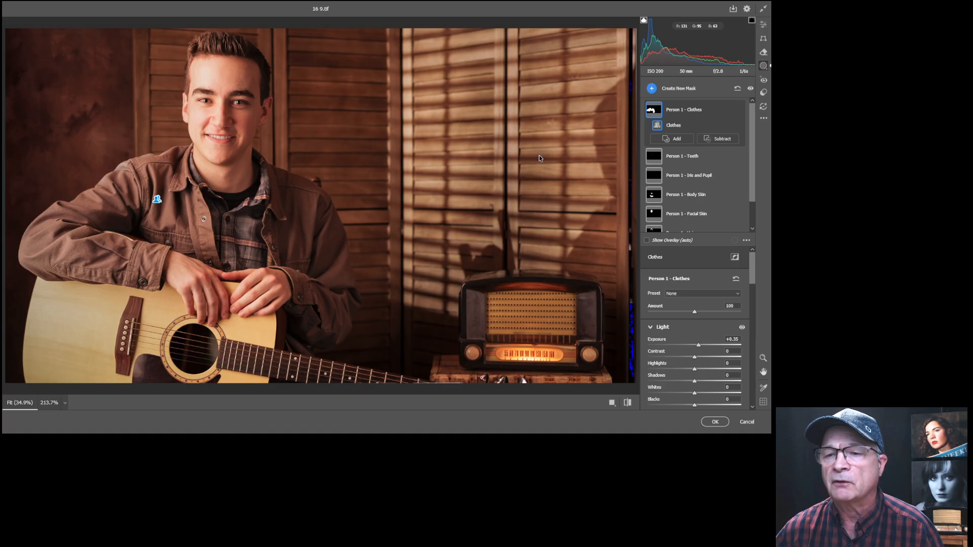
Add a Select Background mask covering the wooden backdrop and radio area.
{"action": "left_click", "coordinate": [652, 90]}
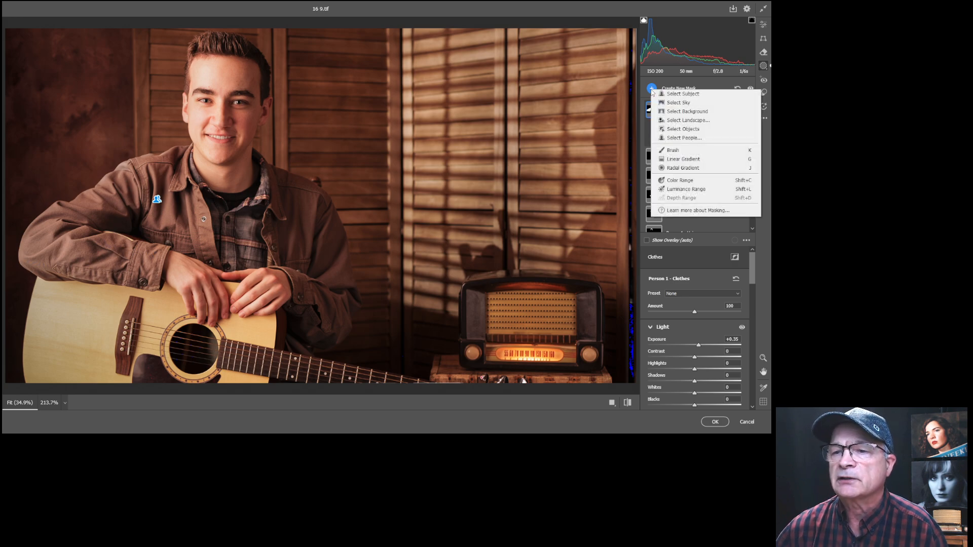
{"action": "left_click", "coordinate": [691, 113]}
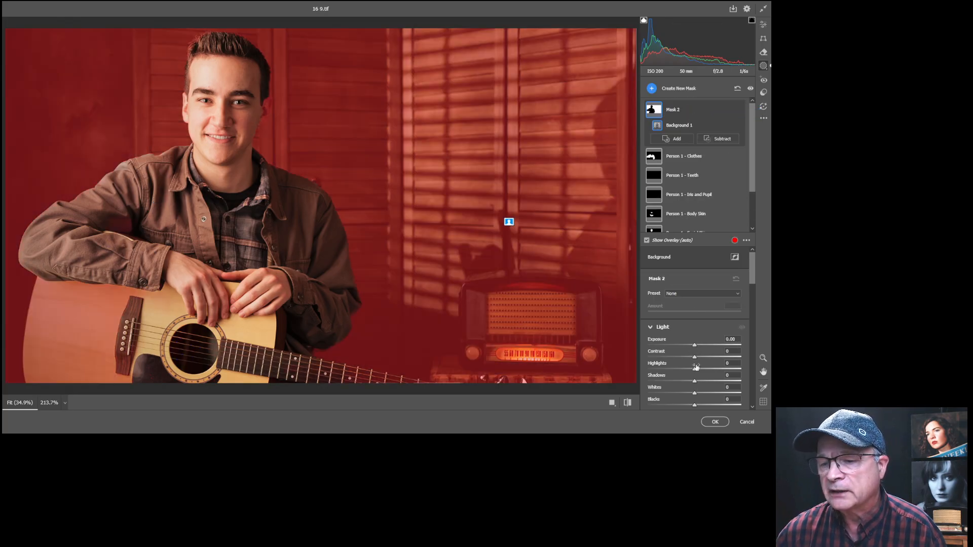
{"action": "left_click_drag", "start_coordinate": [753, 265], "coordinate": [748, 298]}
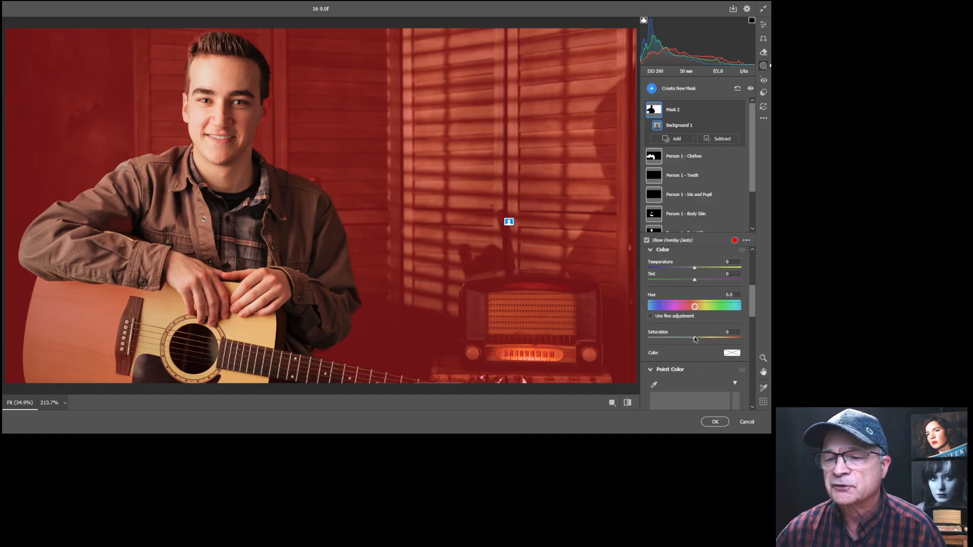
Lower the background's saturation and temperature, and darken it to -0.70 exposure.
{"action": "left_click_drag", "start_coordinate": [684, 339], "coordinate": [687, 337]}
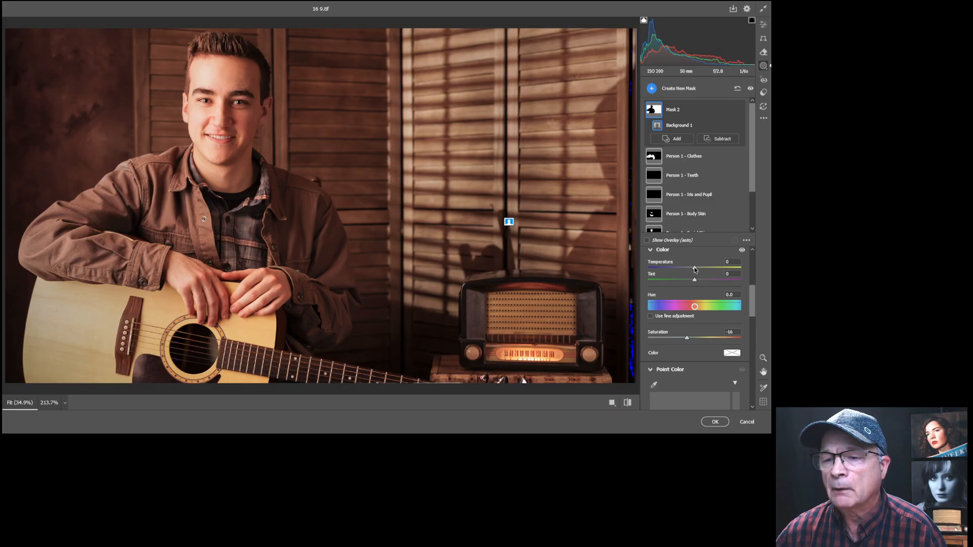
{"action": "left_click_drag", "start_coordinate": [689, 270], "coordinate": [689, 270]}
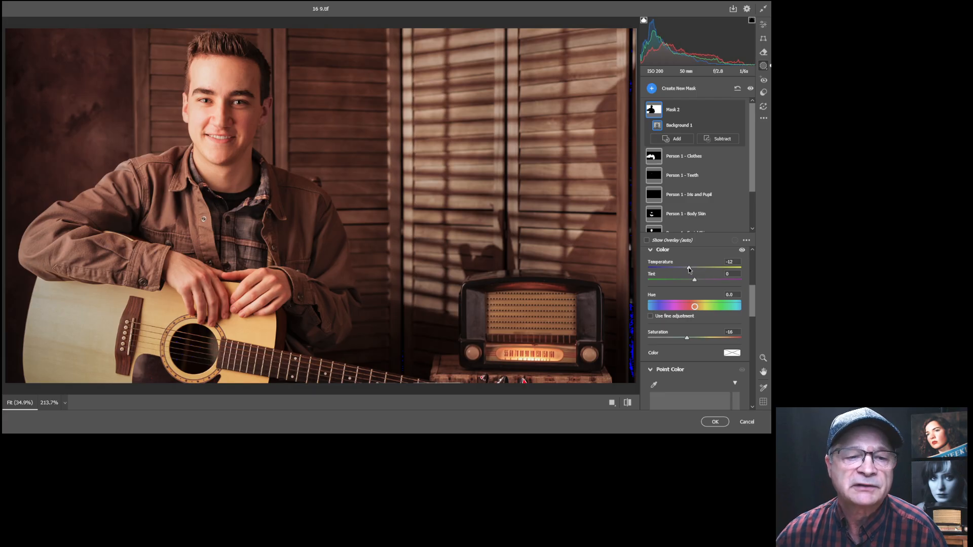
{"action": "left_click_drag", "start_coordinate": [752, 297], "coordinate": [753, 267]}
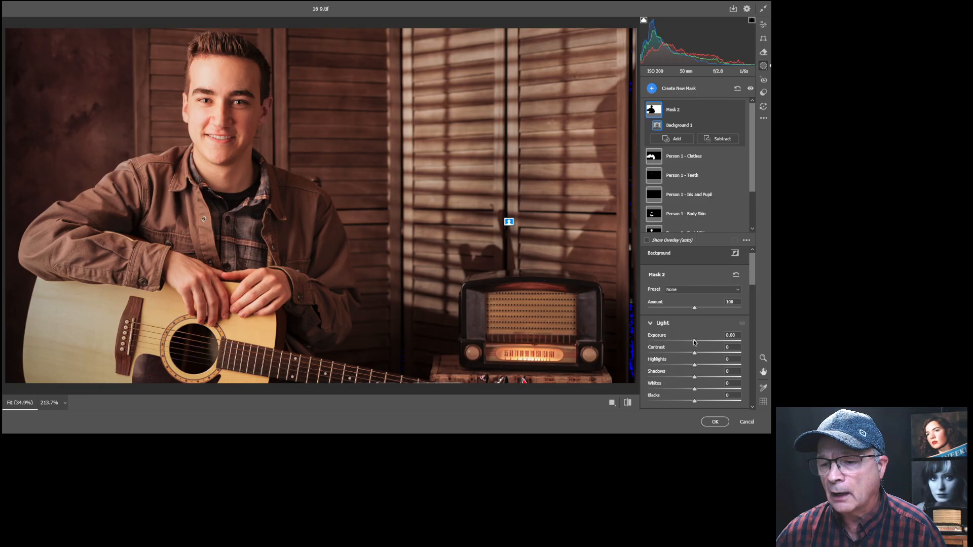
{"action": "left_click_drag", "start_coordinate": [704, 341], "coordinate": [686, 341]}
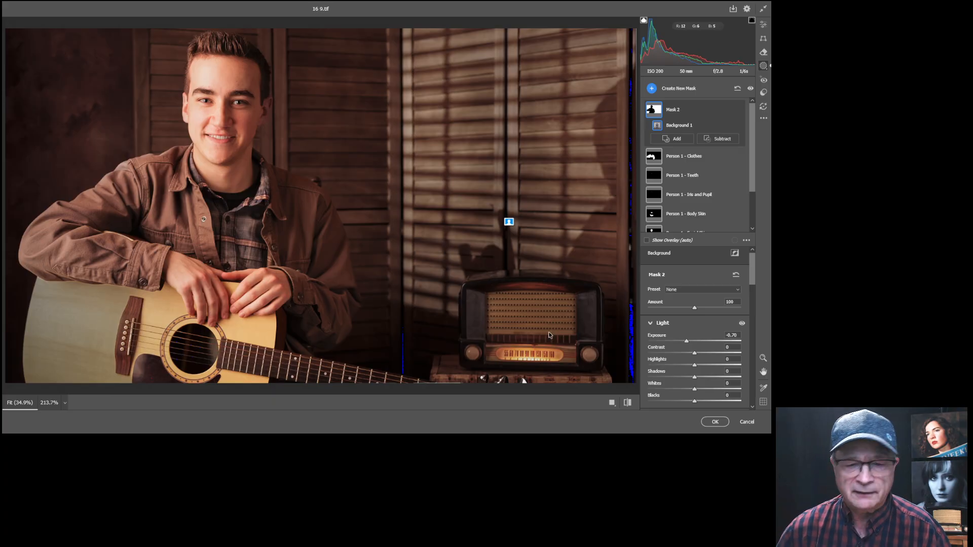
Apply the Camera Raw edits to the guitar portrait, then switch via the bird document to the beach sunset photo.
{"action": "left_click", "coordinate": [715, 423]}
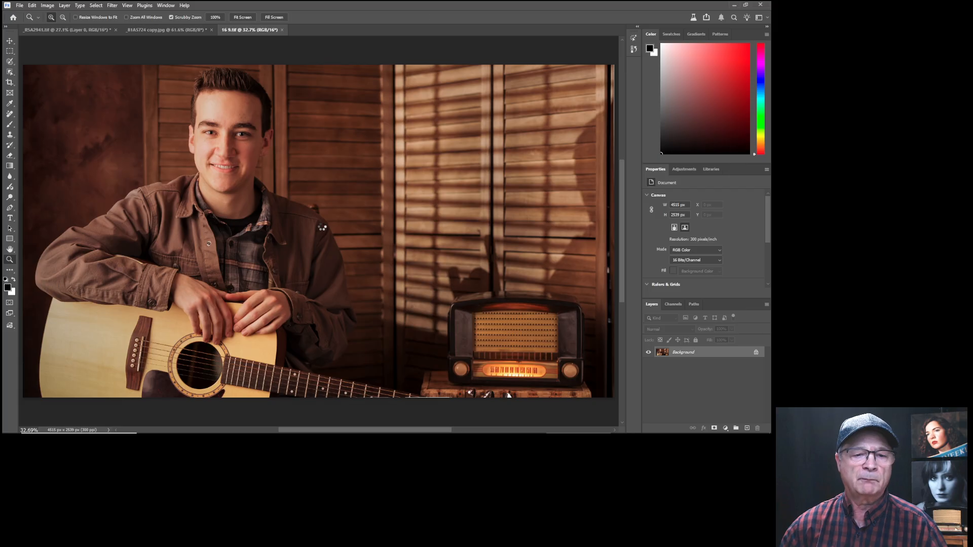
{"action": "left_click", "coordinate": [183, 30]}
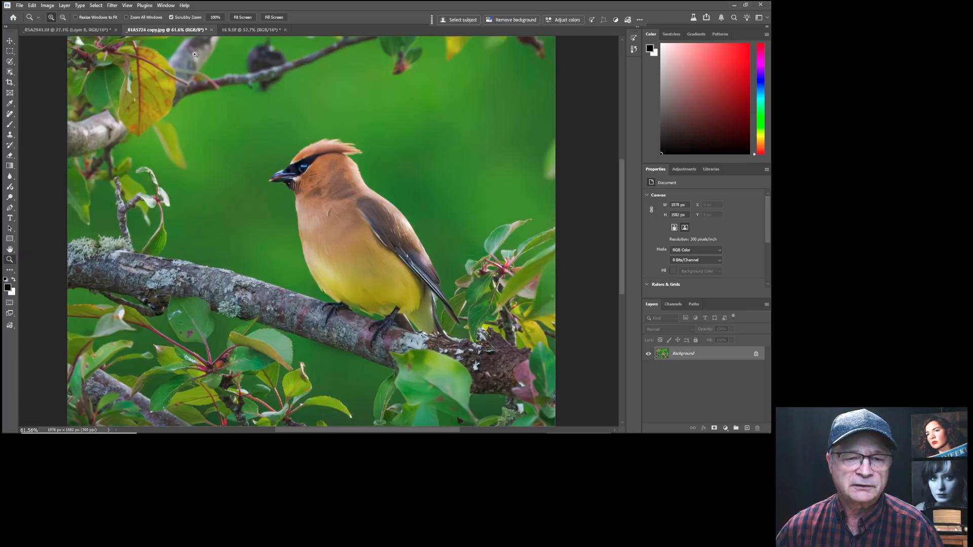
{"action": "left_click", "coordinate": [79, 30]}
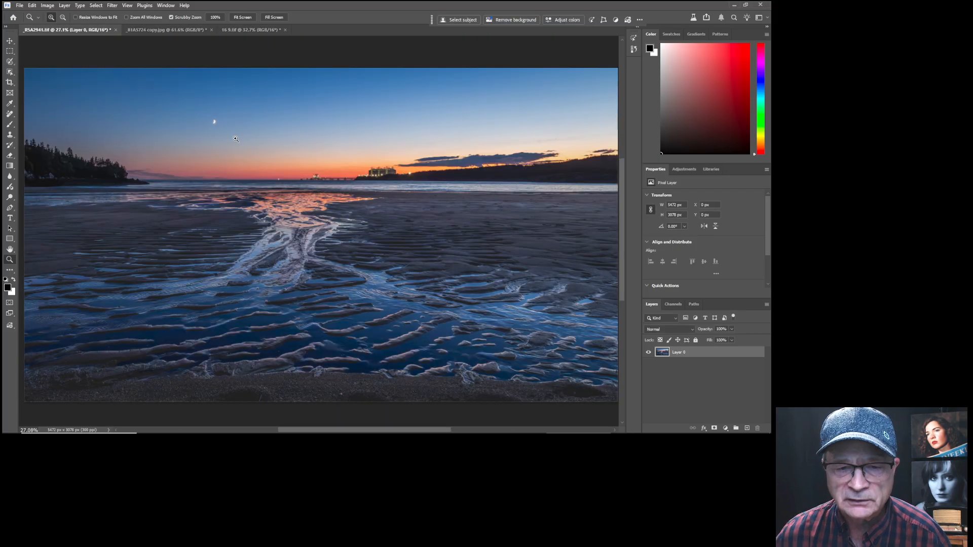